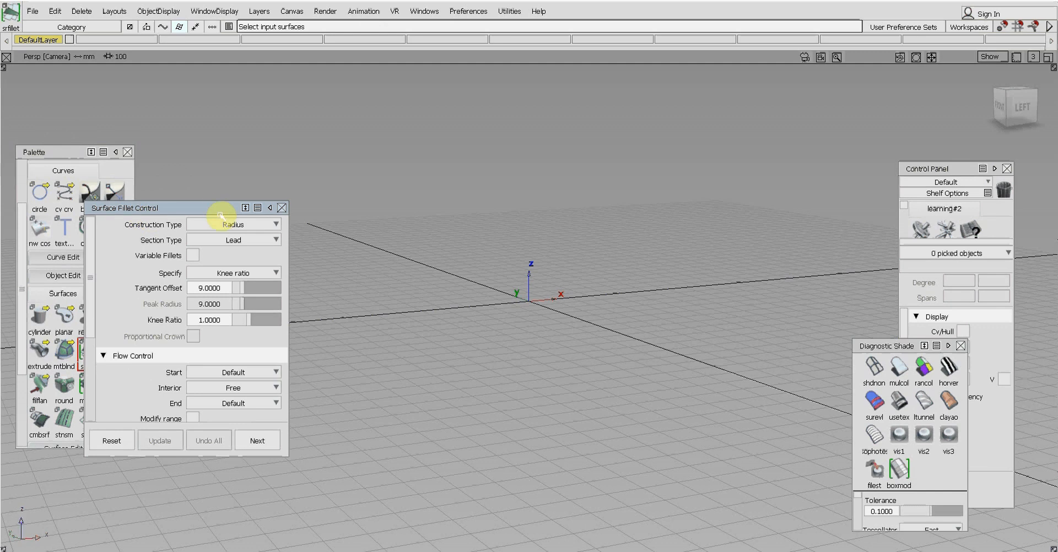
Step: Create a new layer named box
drag(219, 215, 293, 294)
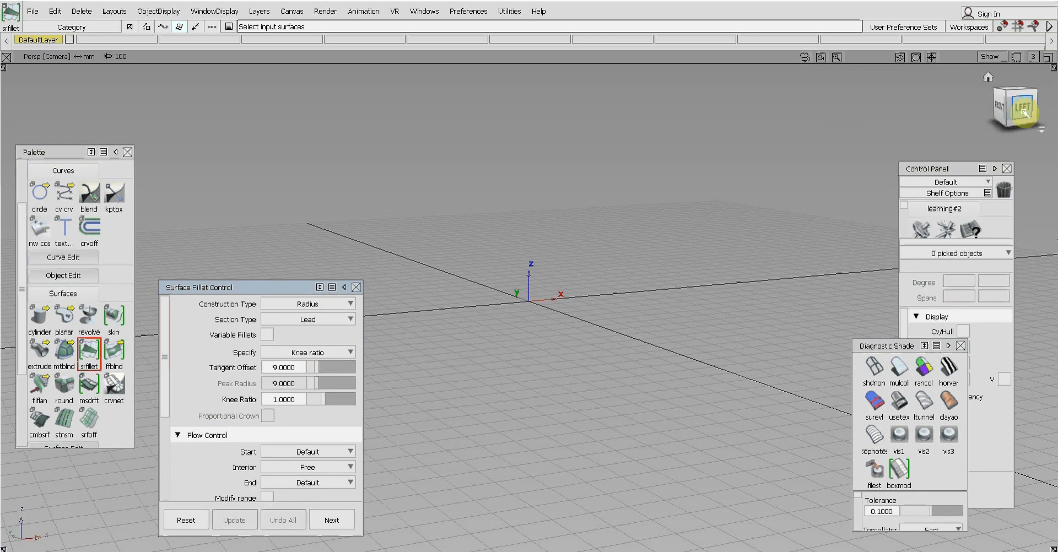
drag(1022, 110, 1020, 128)
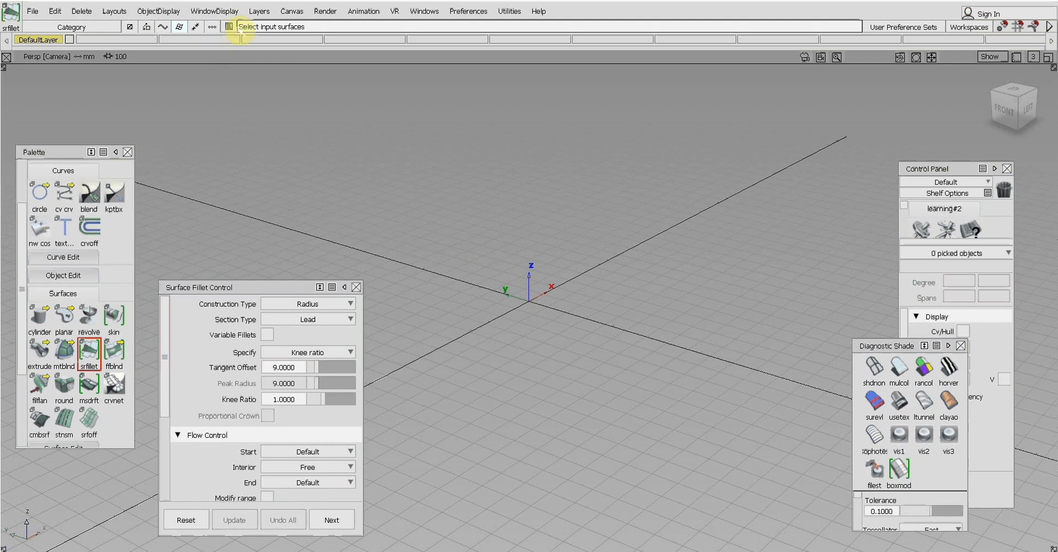
click(260, 11)
click(259, 28)
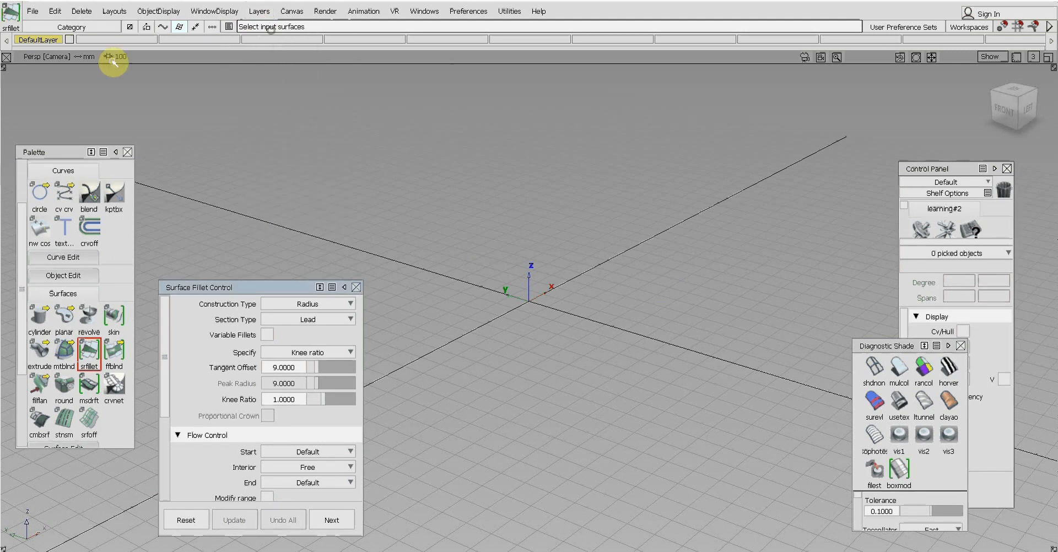
double_click(120, 39)
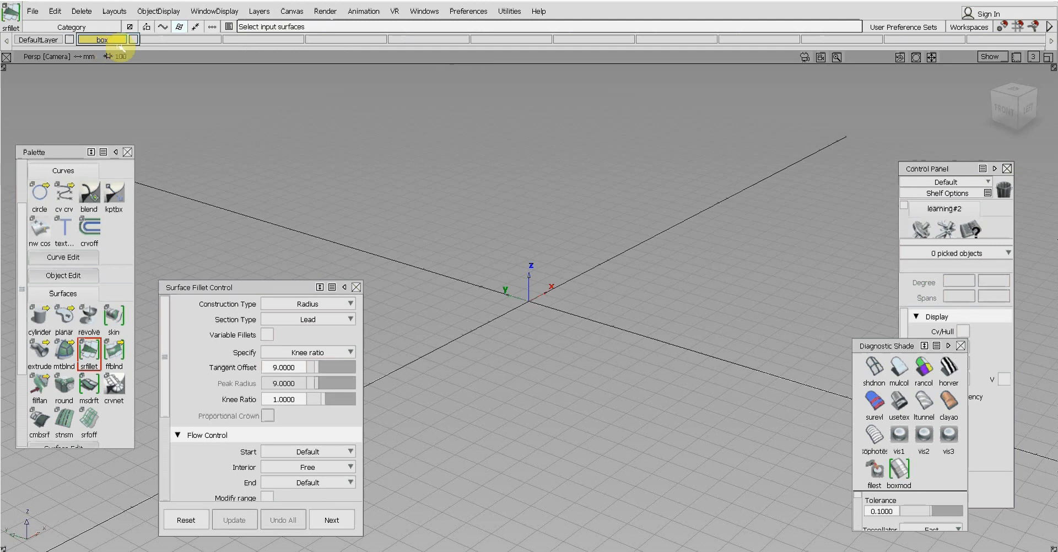
Step: Place a cube primitive at the origin (0, 0, 0) on the box layer and deselect it
click(40, 316)
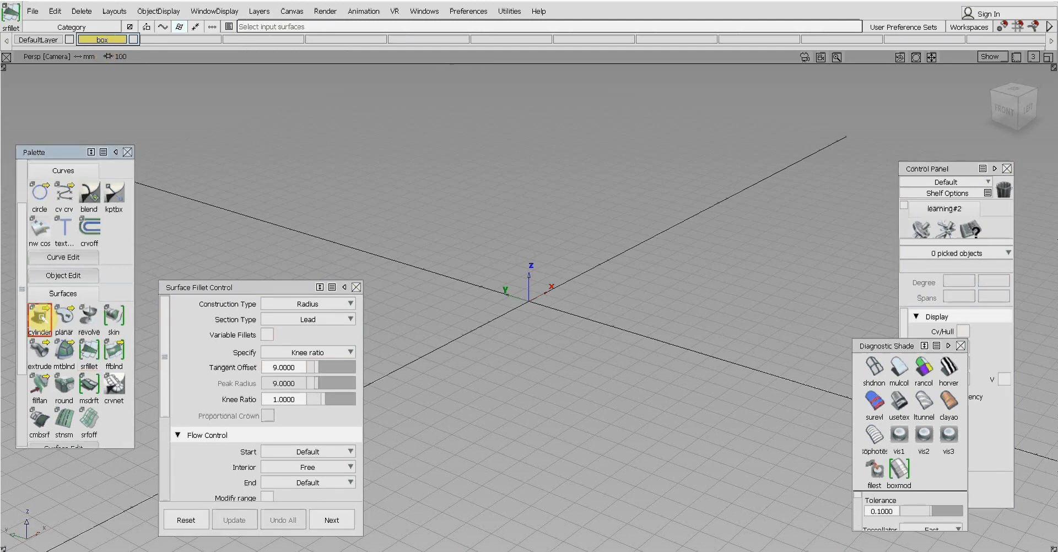
drag(41, 318, 161, 318)
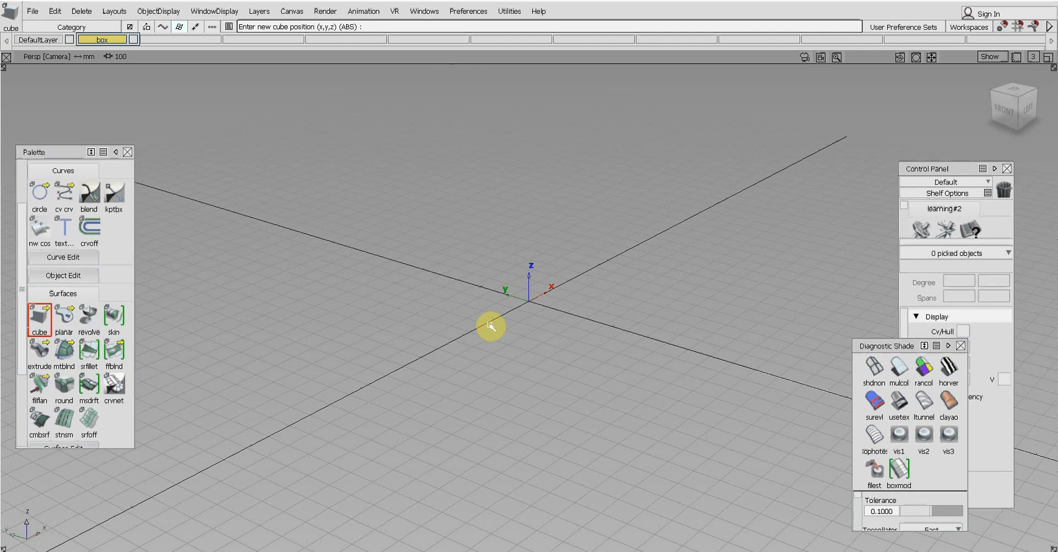
click(526, 309)
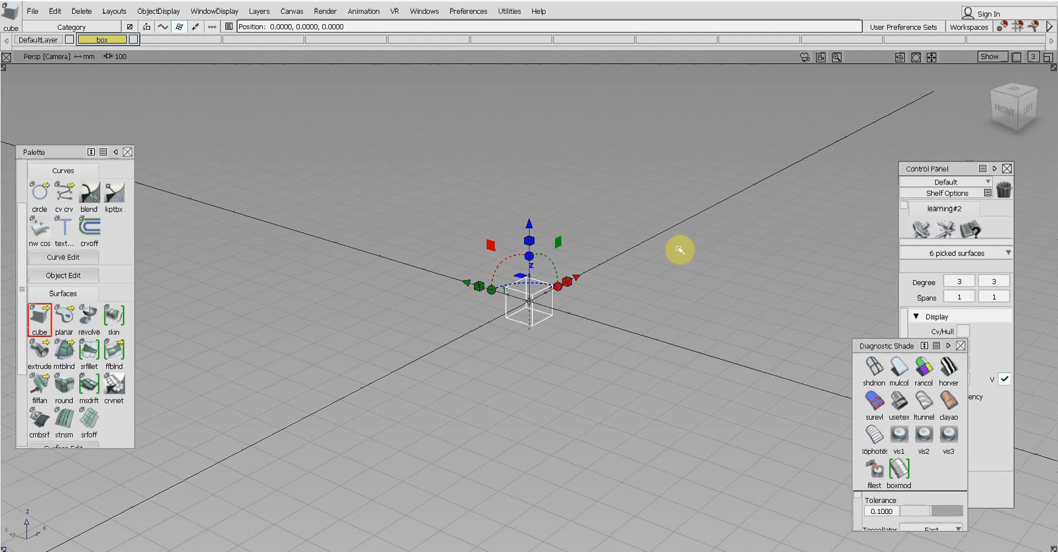
mouse_move(680, 249)
ctrl+shift+mouse_down()
mouse_move(670, 216)
mouse_move(670, 247)
ctrl+shift+mouse_up()
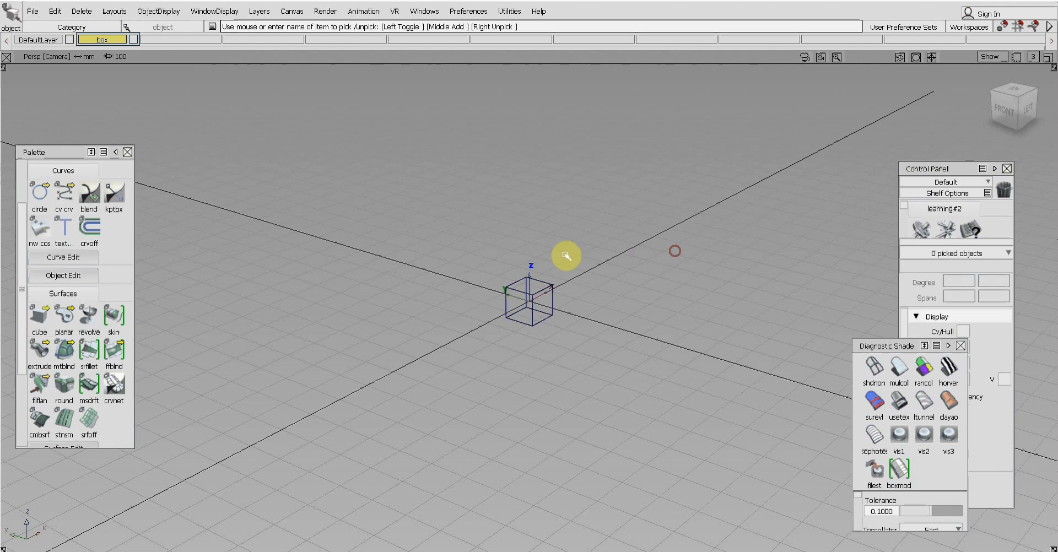
Step: Scale the cube up uniformly to several times its size and display it shaded
click(551, 322)
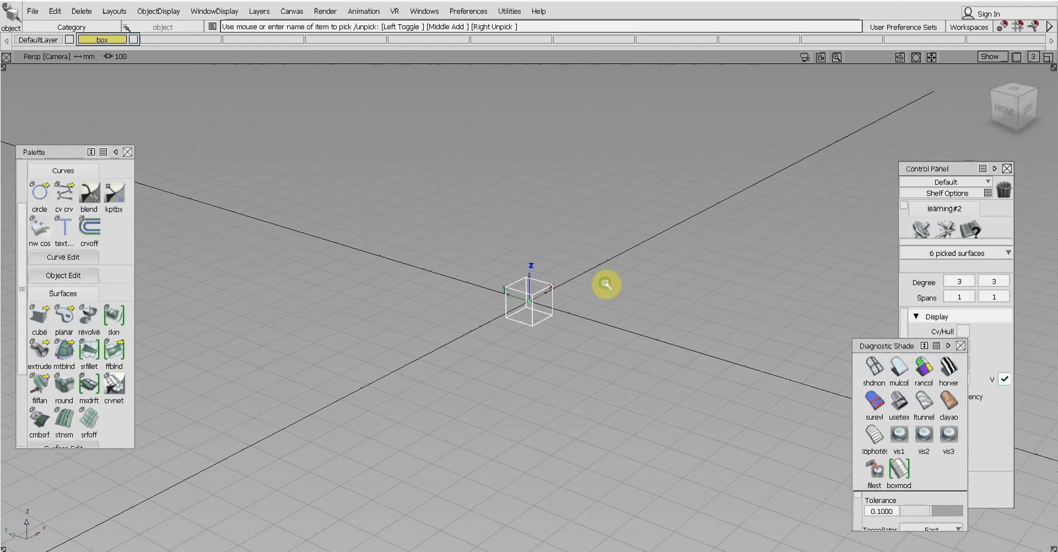
ctrl+shift+middle_drag(605, 283, 649, 300)
drag(556, 309, 694, 319)
ctrl+shift+drag(730, 244, 667, 209)
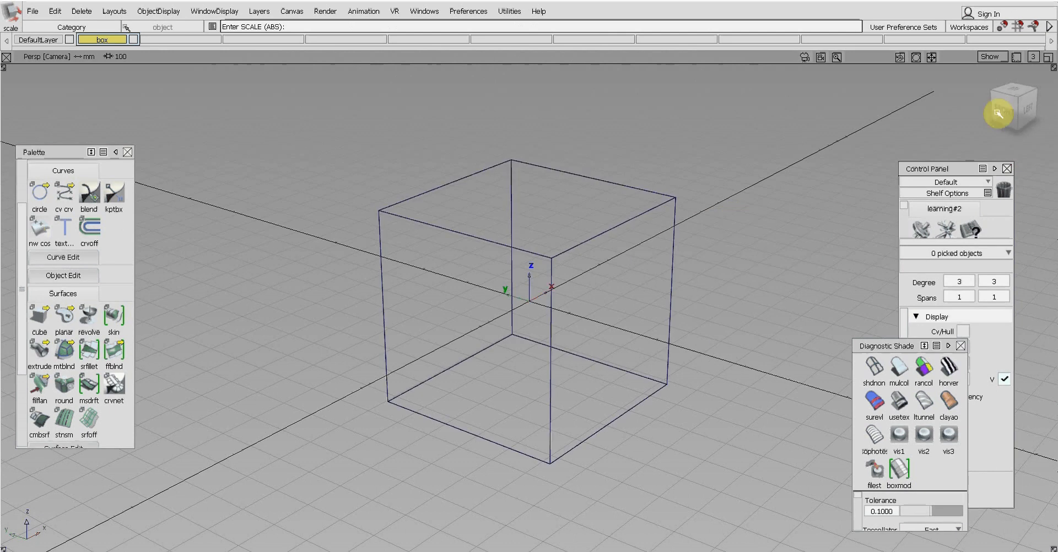
click(898, 405)
scroll(675, 356, up, 5)
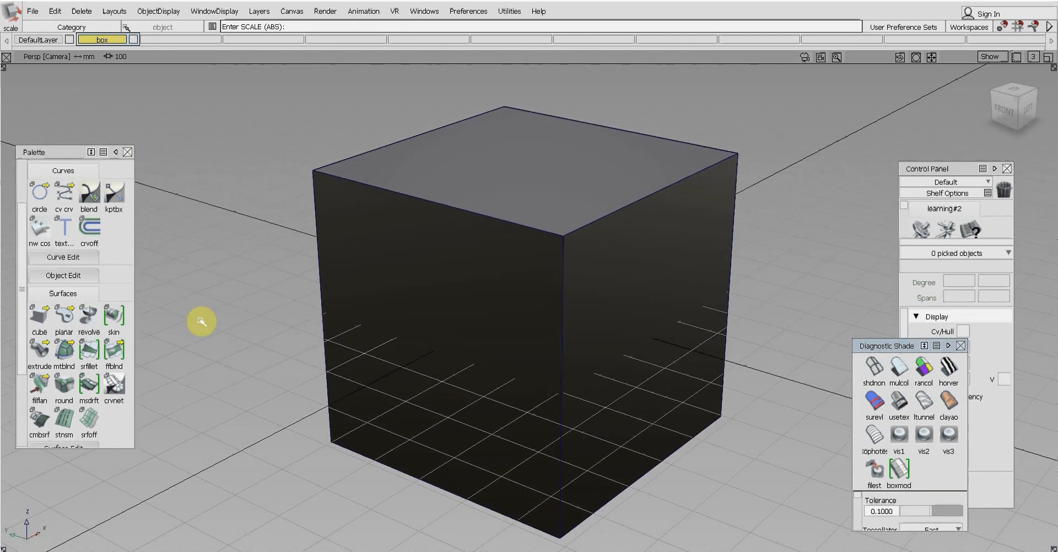
Step: Build a G0 Chamfer surface fillet between the cube's top and front faces with a tangent offset of 9
double_click(89, 350)
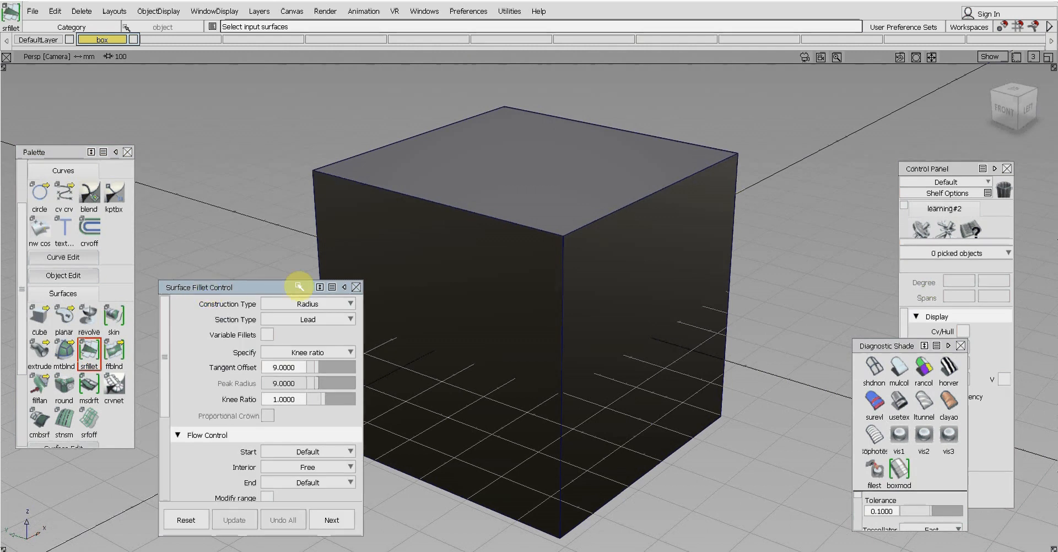
click(348, 318)
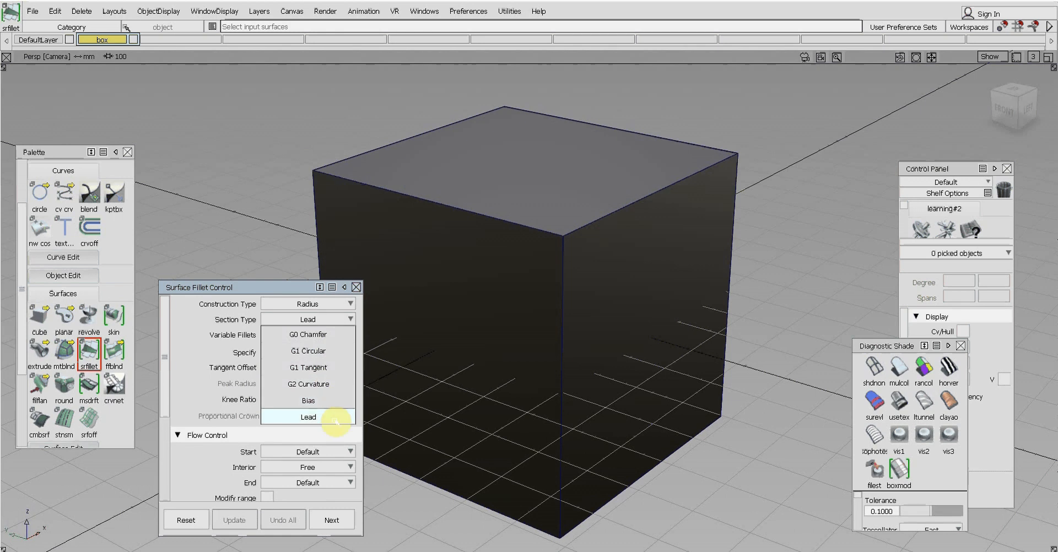
click(322, 333)
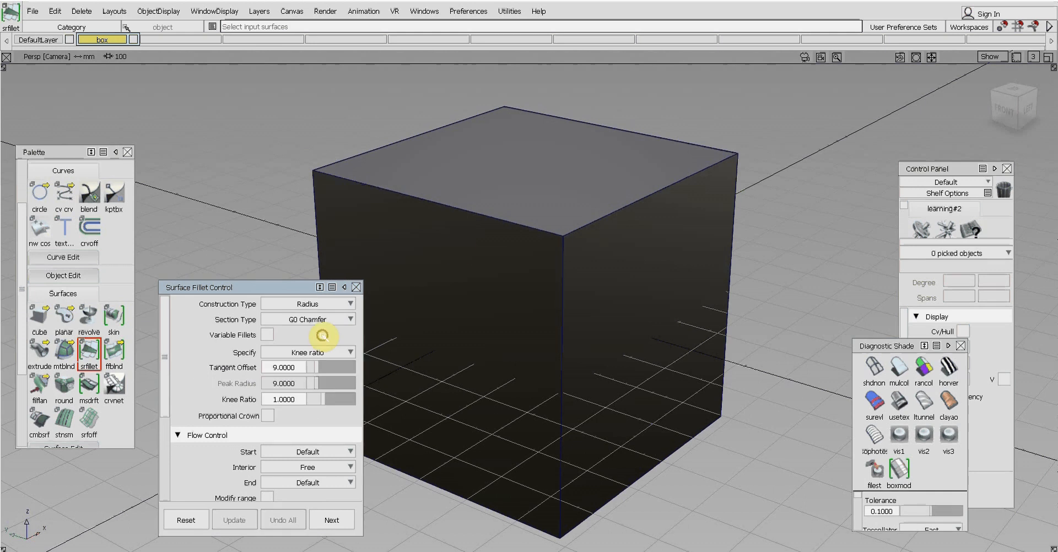
click(511, 199)
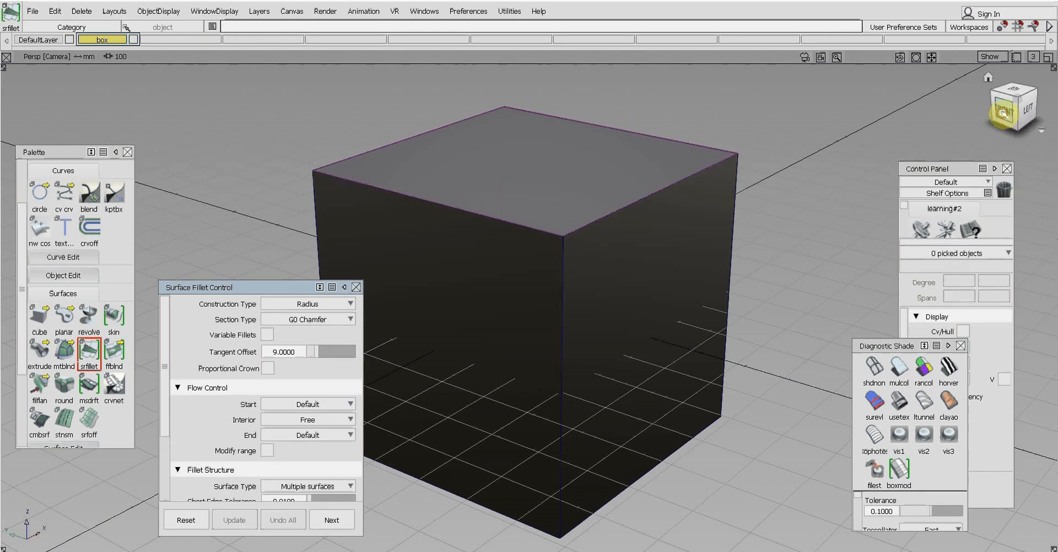
mouse_move(1004, 114)
mouse_down()
mouse_move(1003, 141)
mouse_move(1003, 114)
mouse_up()
scroll(507, 291, up, 2)
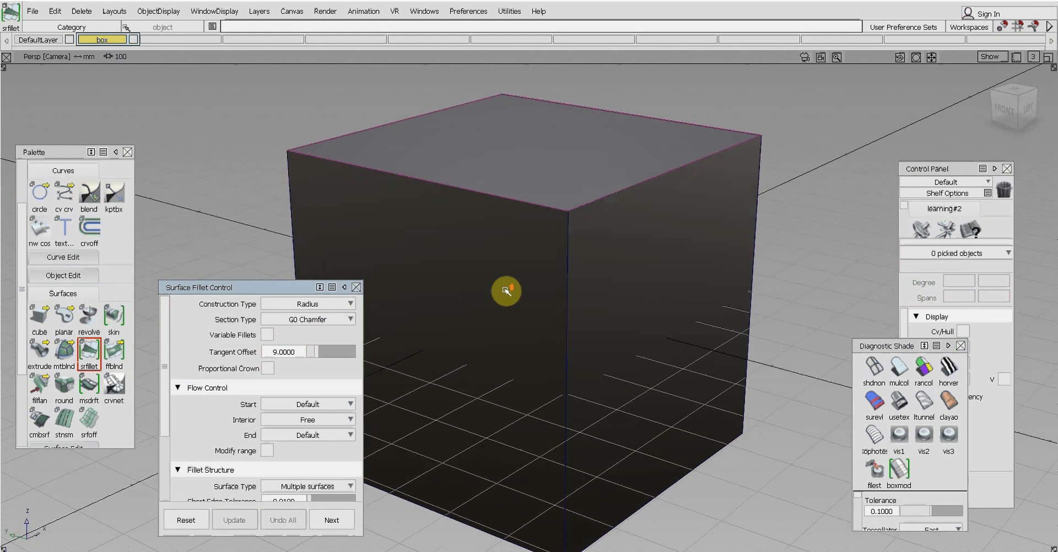
click(511, 246)
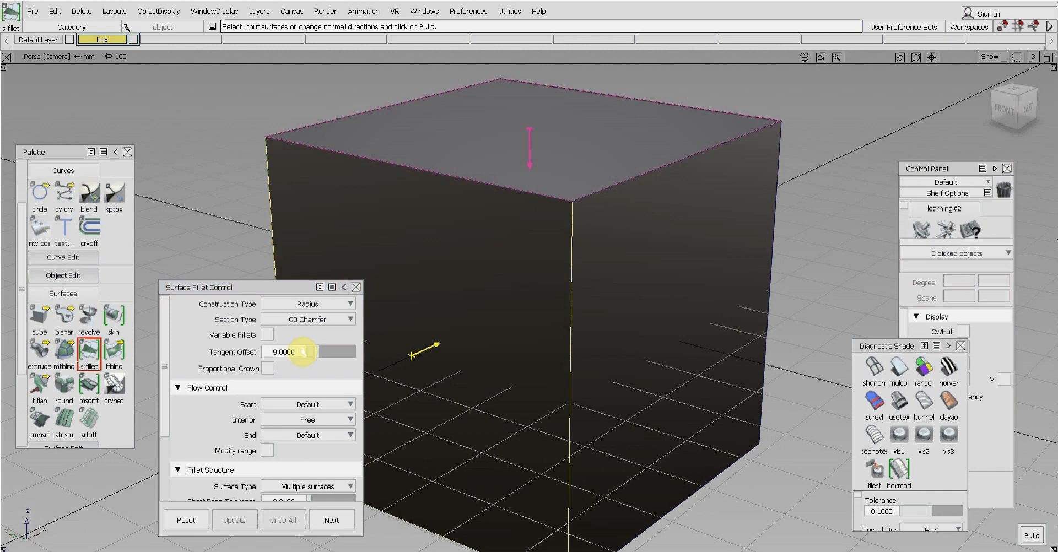
drag(280, 294, 173, 156)
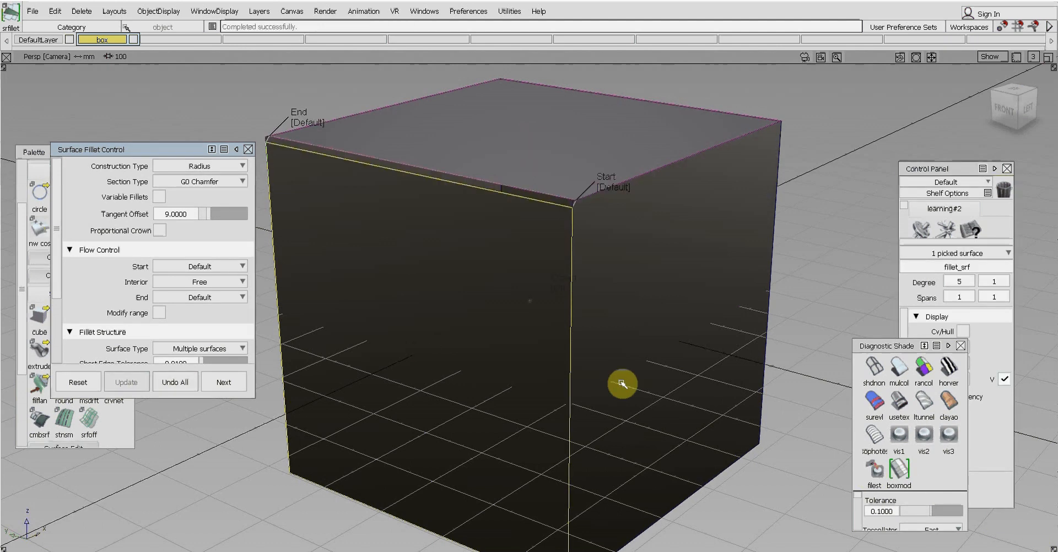
Step: Shade the top-front chamfer, set its tangent offset to 15, and clear the selection
click(897, 401)
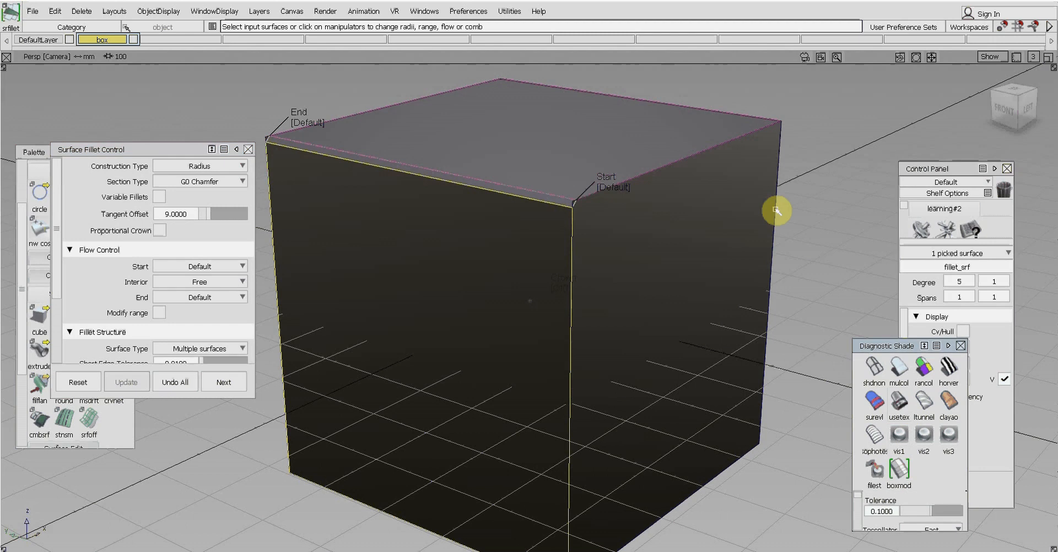
scroll(474, 241, up, 2)
scroll(477, 237, up, 3)
alt+shift+middle_drag(518, 203, 622, 228)
alt+shift+drag(622, 228, 606, 212)
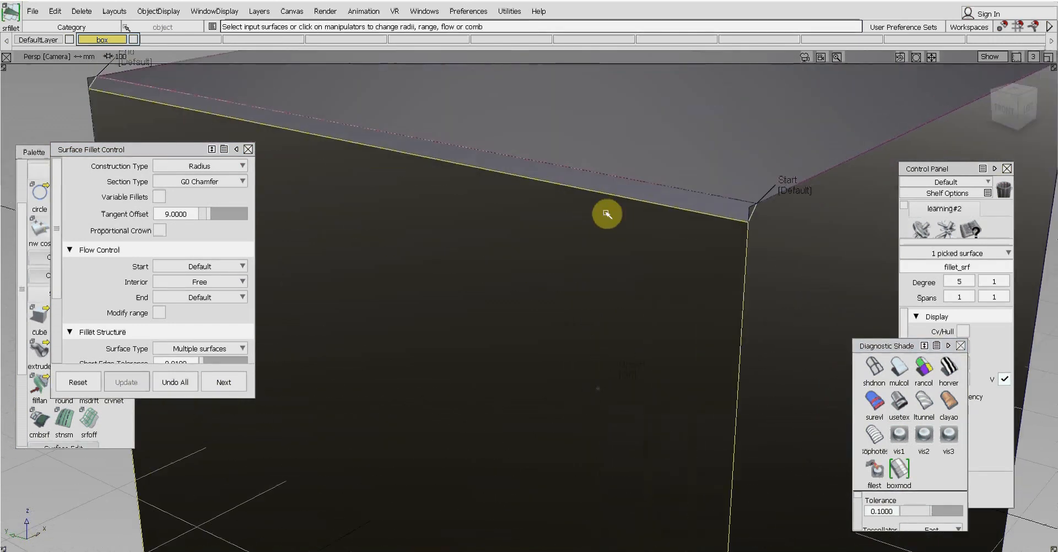
double_click(185, 216)
text(15)
key(Return)
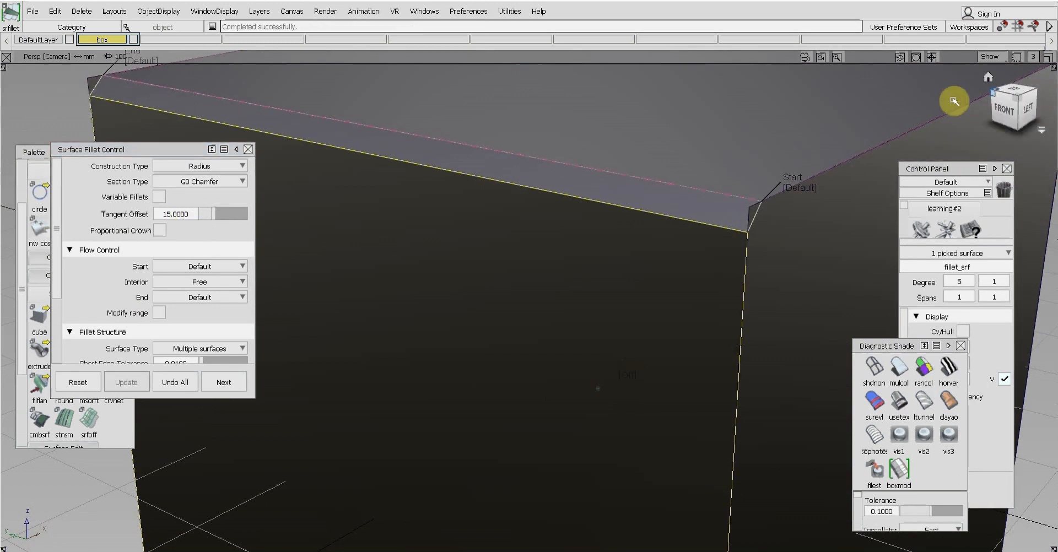
mouse_move(996, 114)
mouse_down()
mouse_move(963, 108)
mouse_move(1008, 108)
mouse_up()
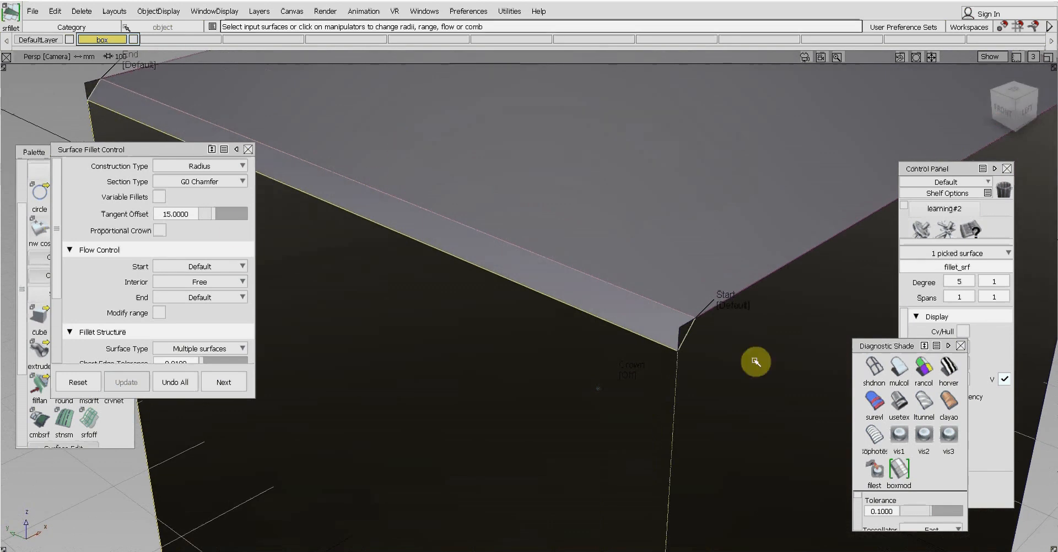
alt+shift+drag(633, 326, 647, 264)
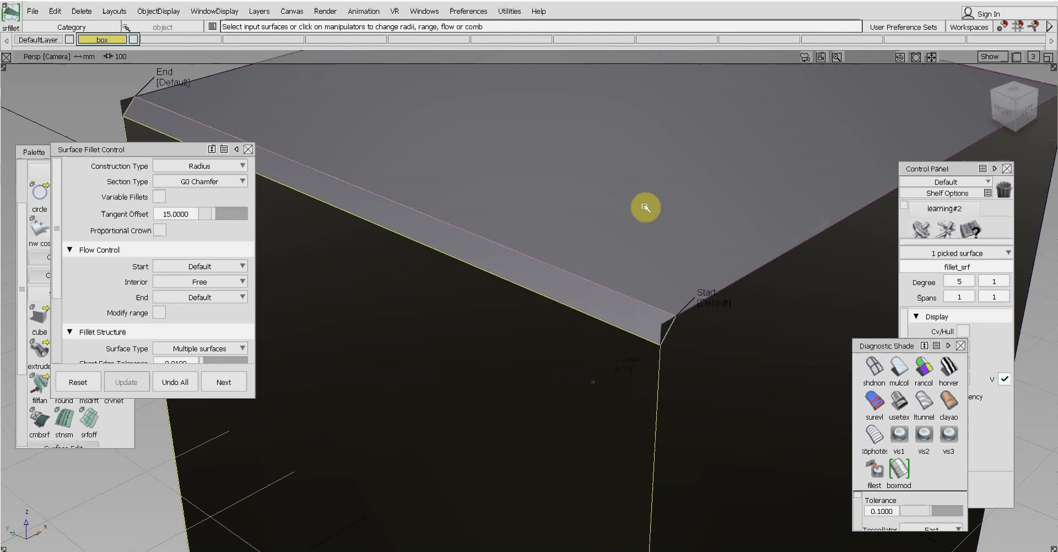
click(583, 217)
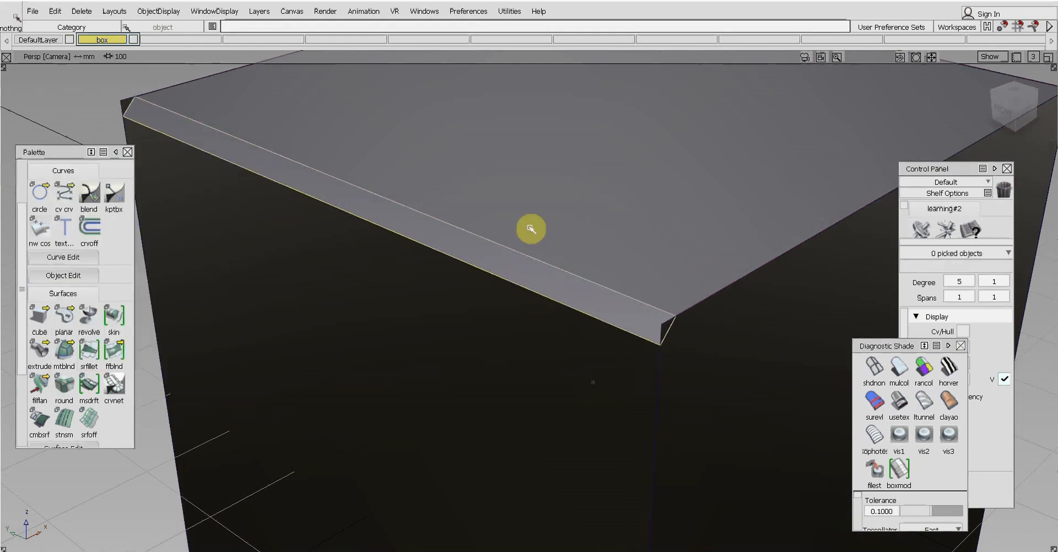
Step: Build a G1 Circular surface fillet of radius 15 between the cube's top and left faces
click(236, 186)
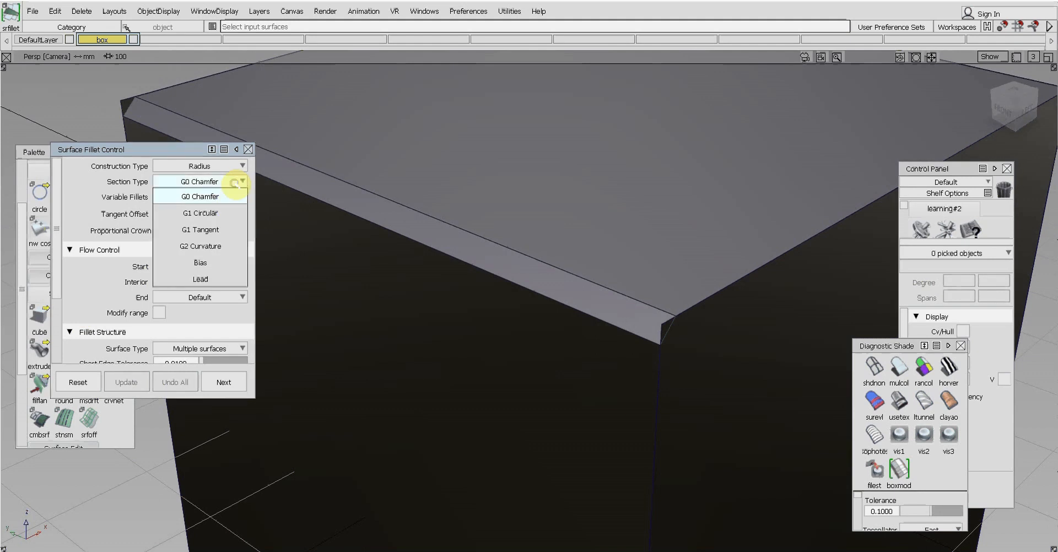
click(238, 196)
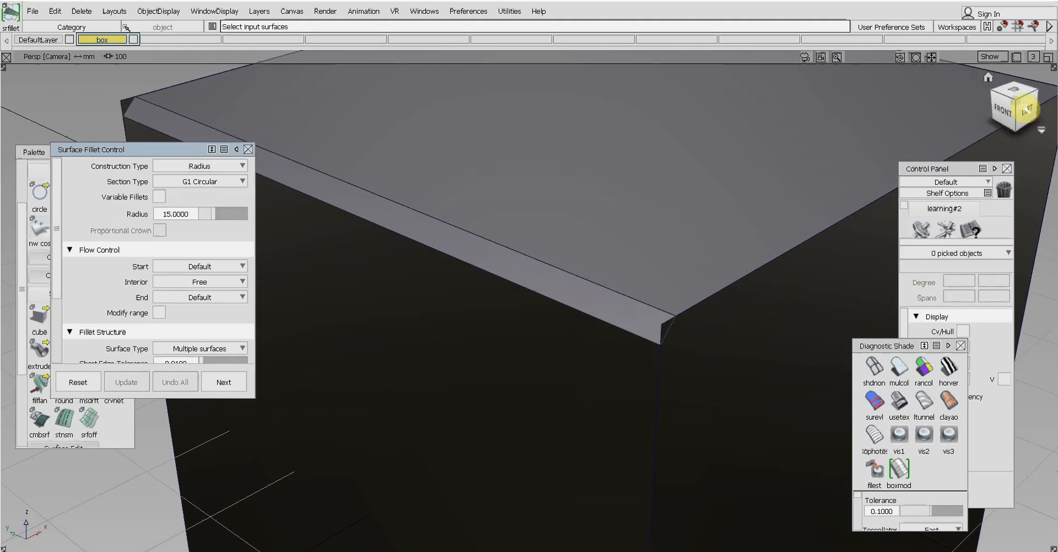
drag(1019, 108, 1006, 109)
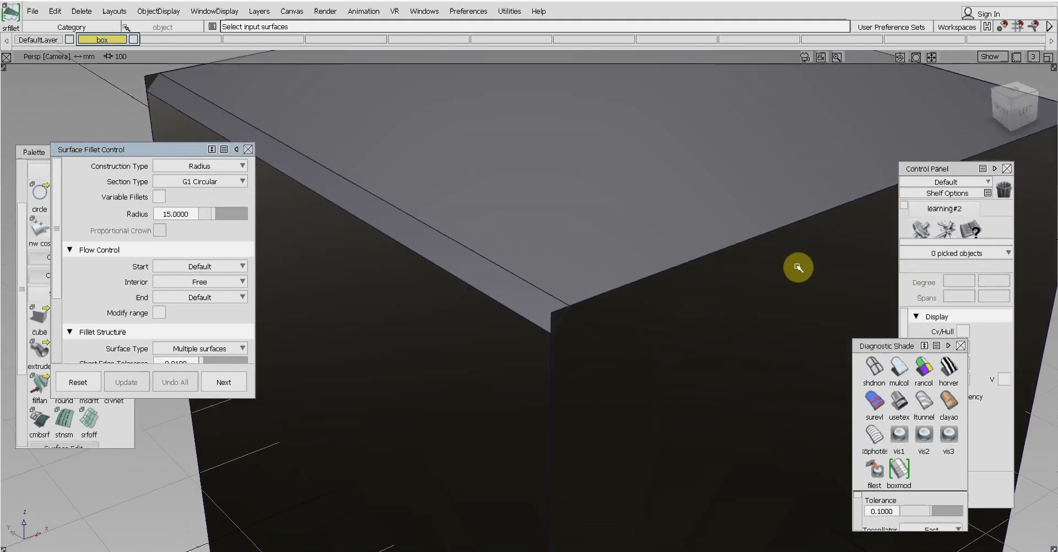
key(shift+alt)
alt+shift+middle_drag(744, 317, 626, 312)
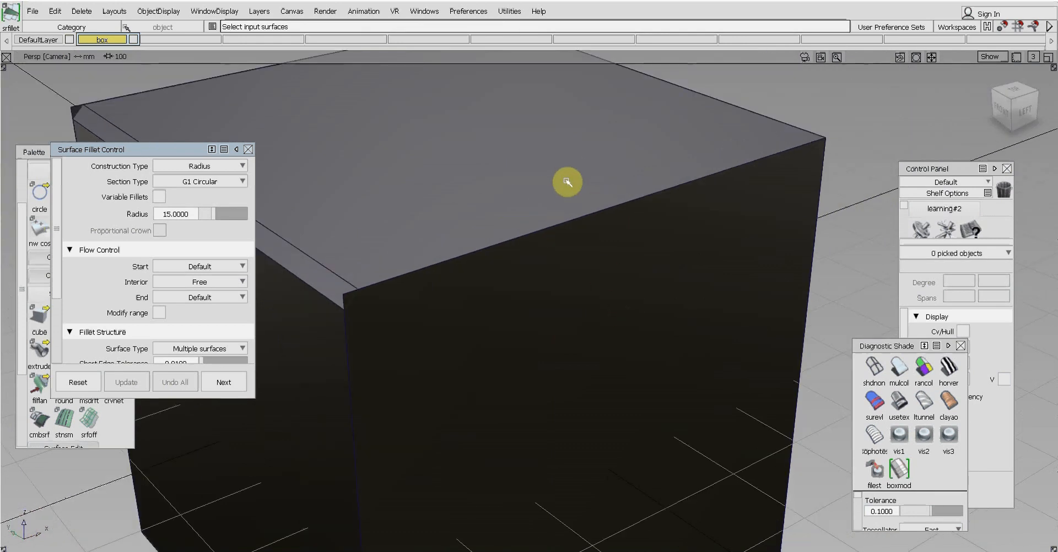
click(567, 181)
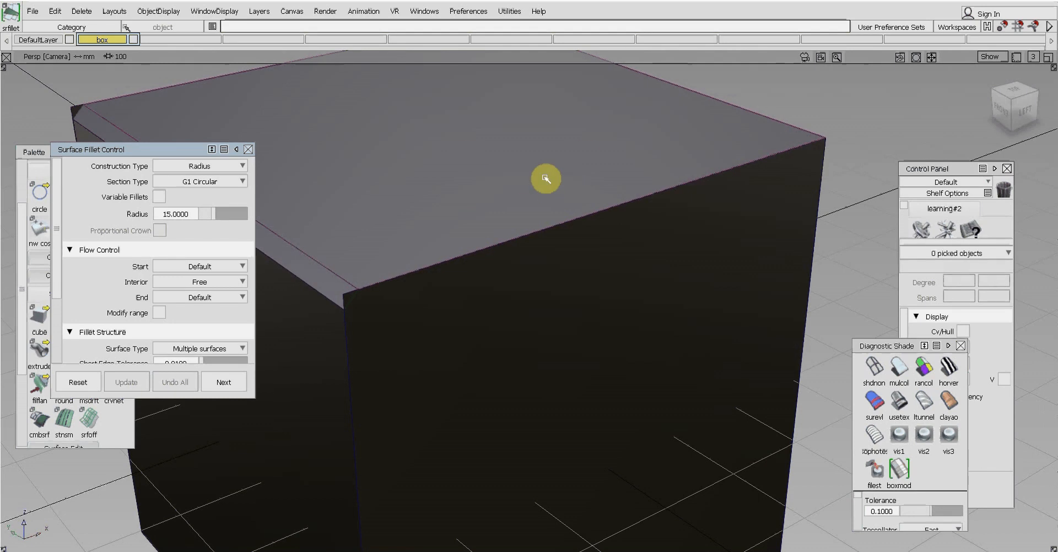
click(666, 304)
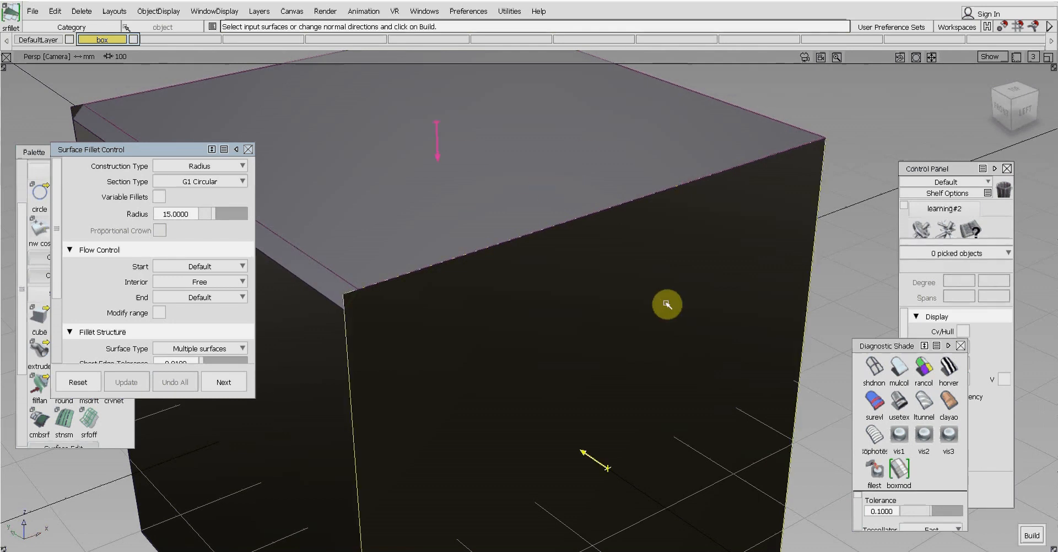
click(661, 305)
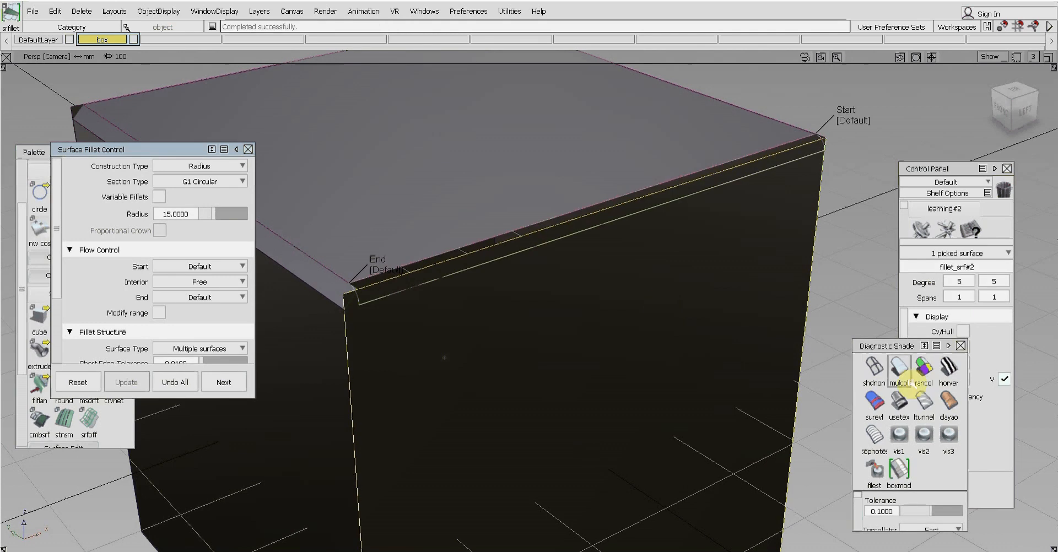
Step: Shade the circular fillet on the top-left edge, inspect it beside the chamfer, and clear the selection
click(899, 401)
scroll(570, 361, up, 2)
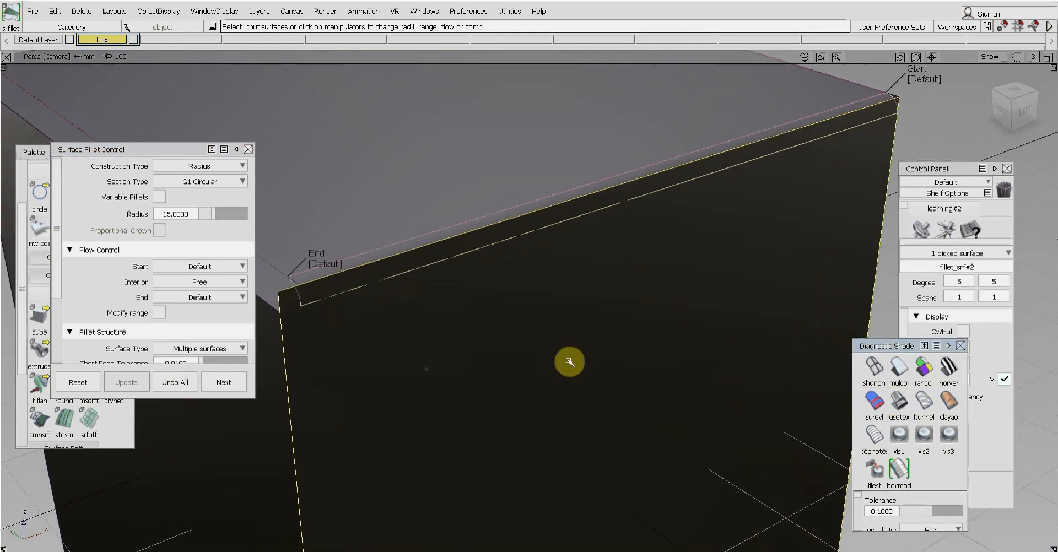
scroll(570, 359, down, 3)
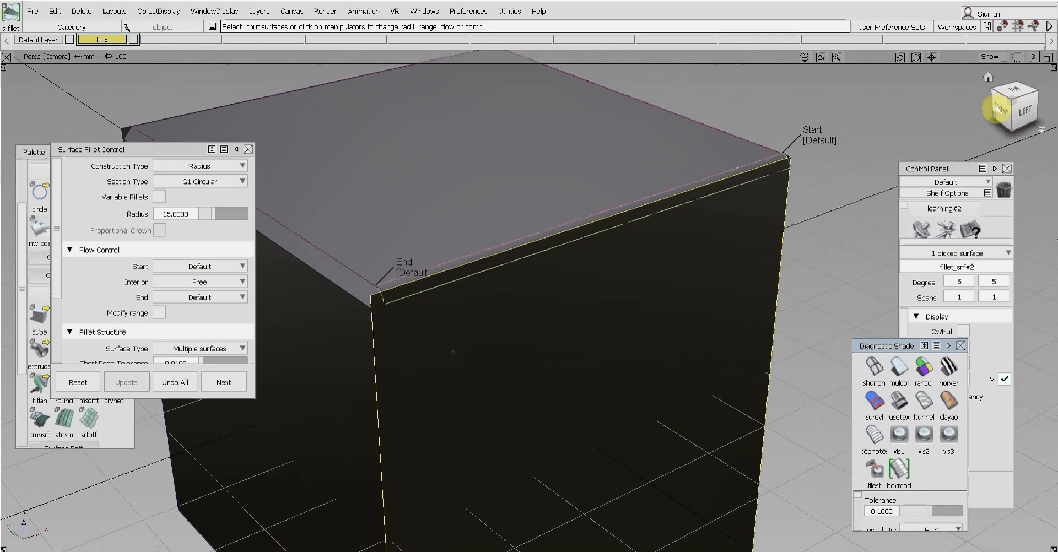
mouse_move(998, 110)
mouse_down()
mouse_move(1026, 113)
mouse_move(1010, 108)
mouse_move(1019, 102)
mouse_move(1013, 115)
mouse_move(1018, 106)
mouse_up()
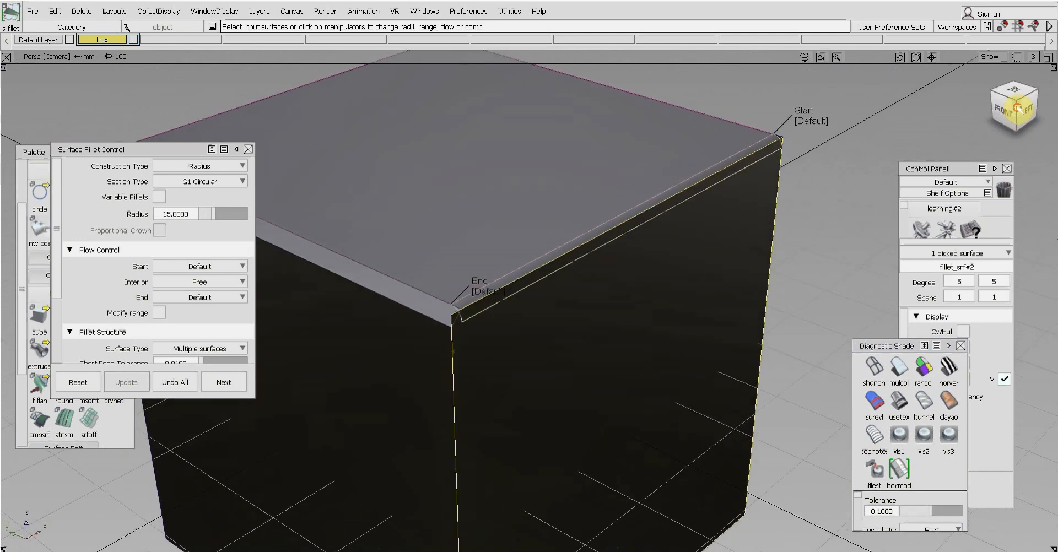
scroll(639, 278, up, 3)
ctrl+shift+drag(636, 278, 637, 261)
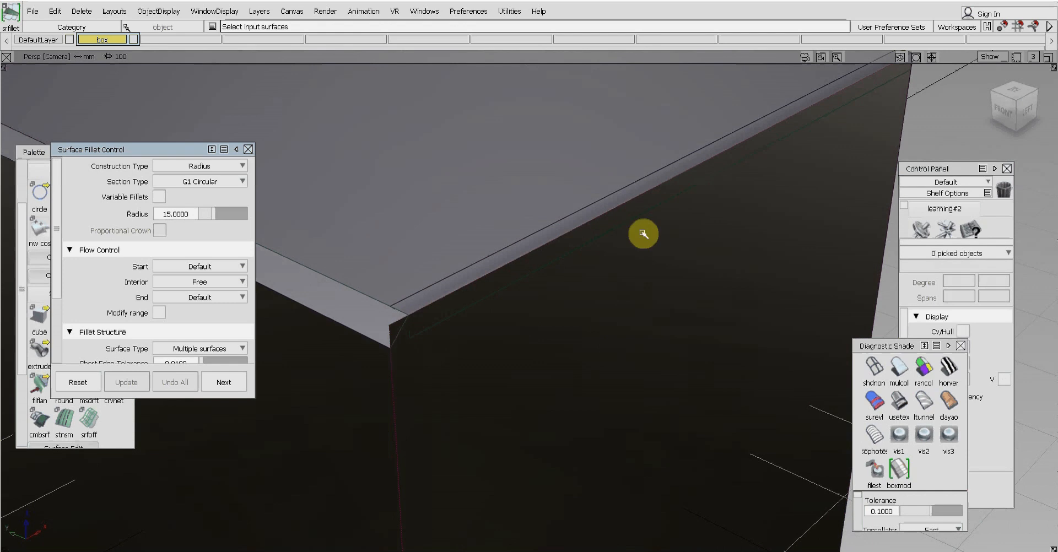
Step: Examine the cube corner where the top-front chamfer meets the circular fillet from several angles and distances
drag(1002, 103, 986, 108)
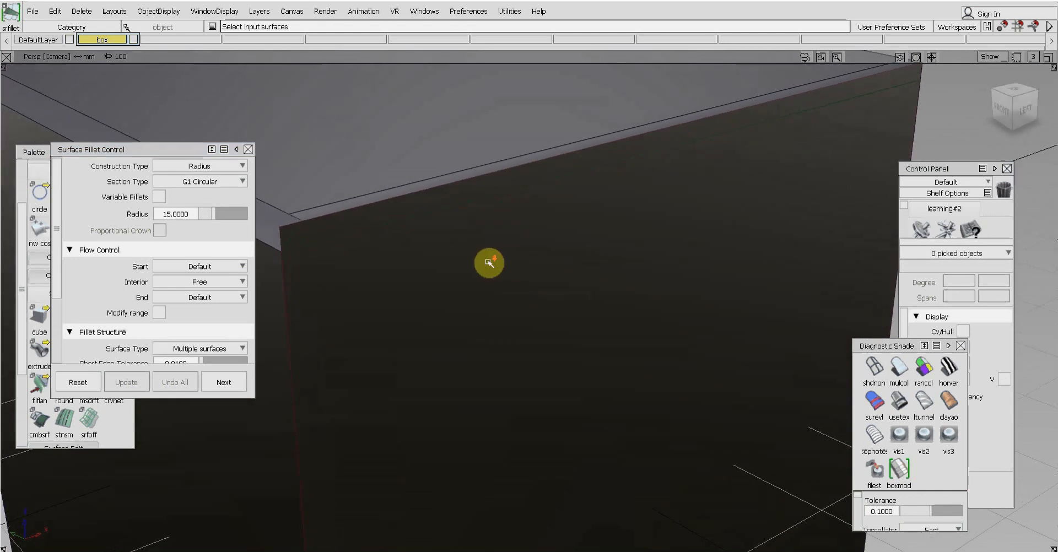
scroll(488, 263, down, 2)
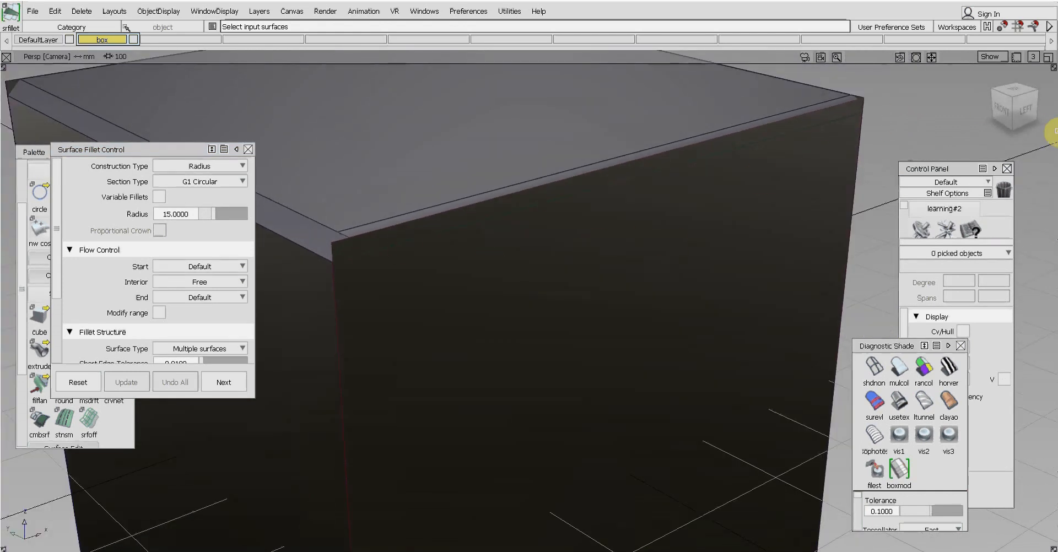
drag(1015, 107, 1006, 109)
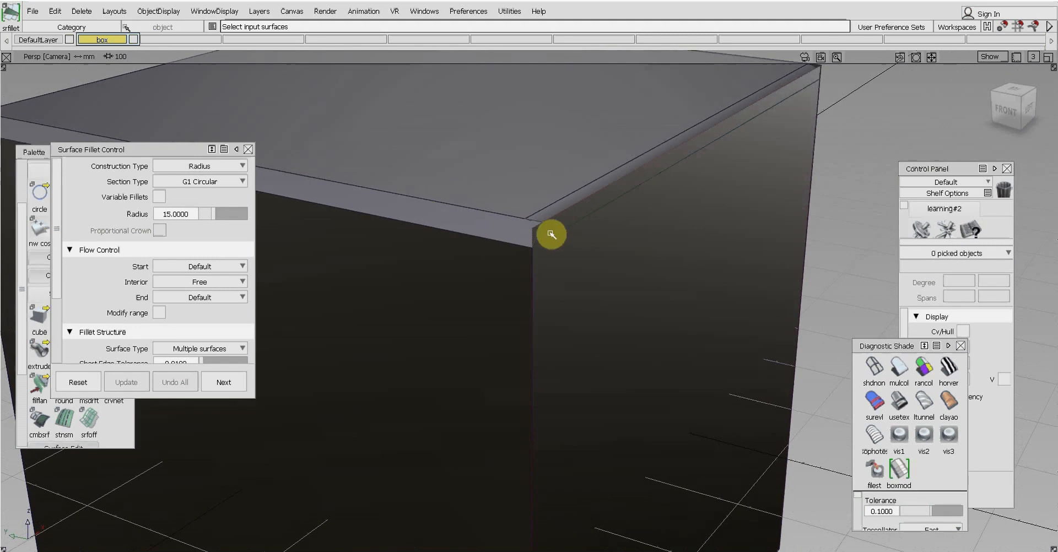
scroll(557, 229, up, 2)
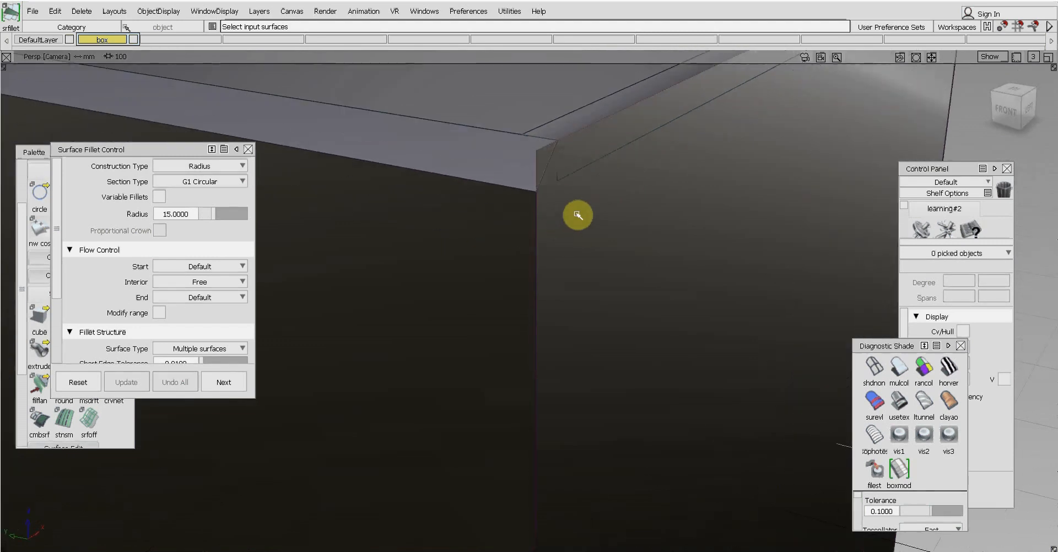
alt+shift+middle_drag(578, 215, 553, 219)
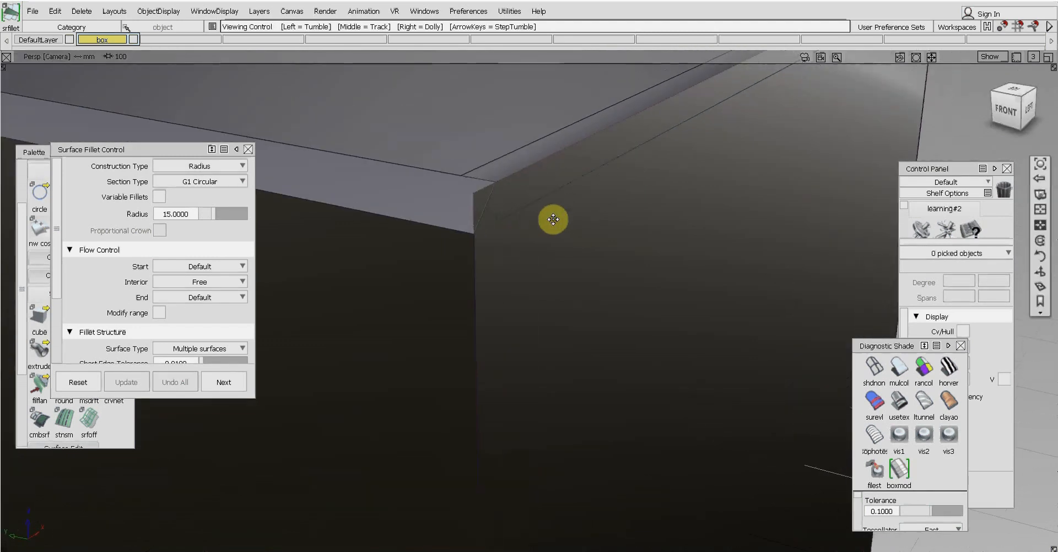
scroll(530, 182, up, 2)
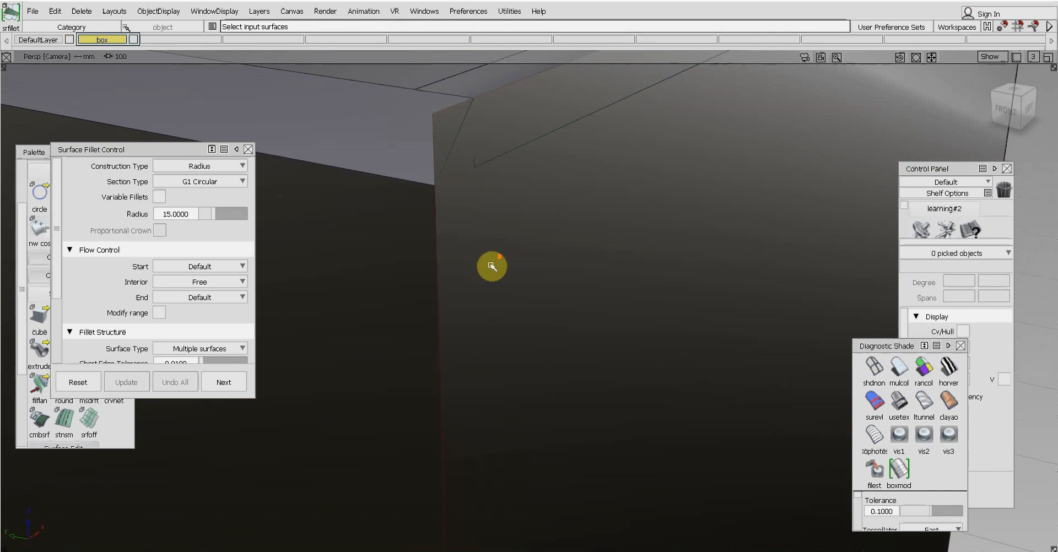
scroll(491, 267, down, 3)
ctrl+shift+drag(451, 146, 446, 109)
alt+shift+middle_drag(569, 302, 423, 220)
scroll(423, 227, down, 1)
scroll(423, 227, down, 3)
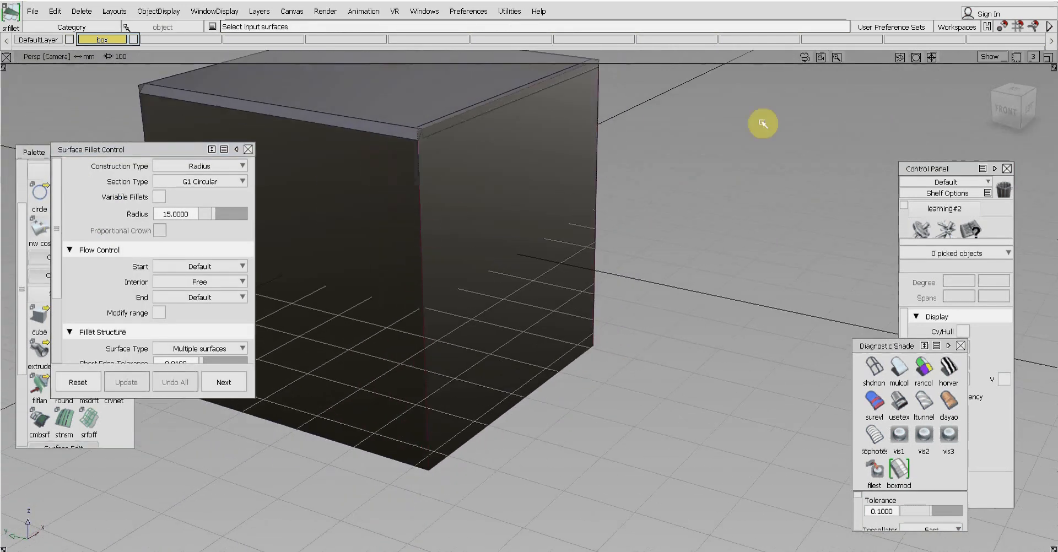
Step: Place five cylinders in a row along the Y axis beside the cube, spaced 500 mm apart starting at Y 700
click(1015, 92)
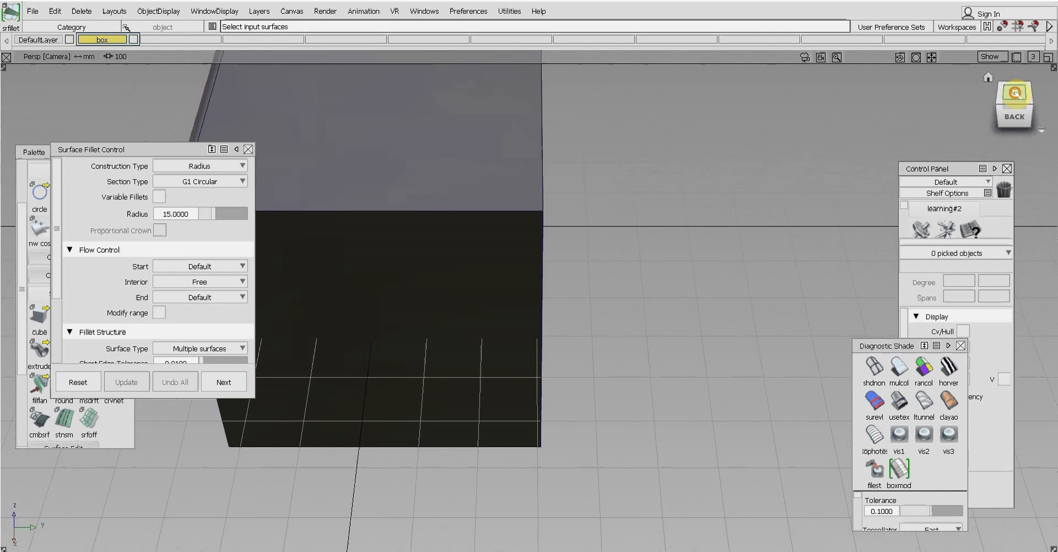
alt+shift+middle_drag(665, 304, 412, 265)
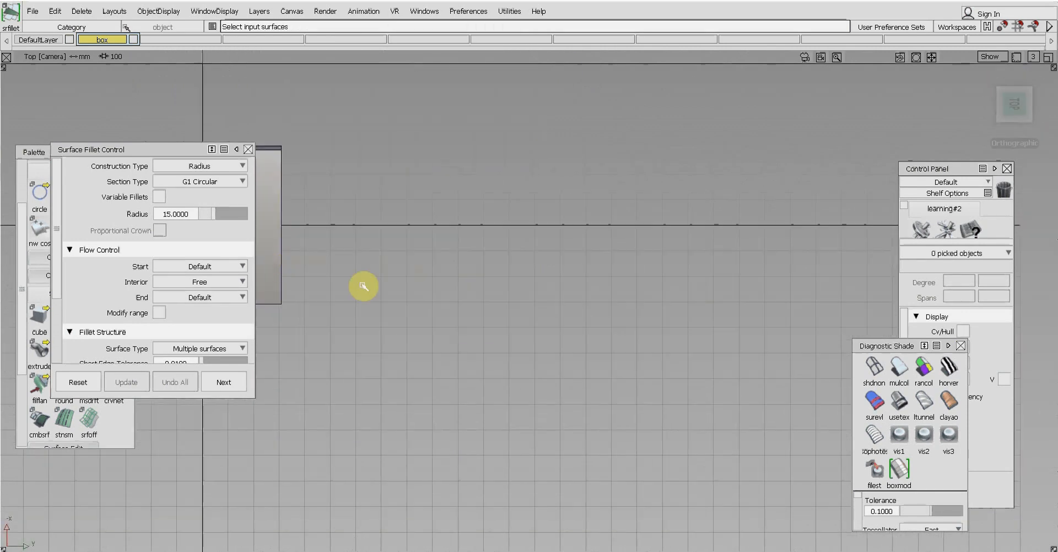
click(248, 149)
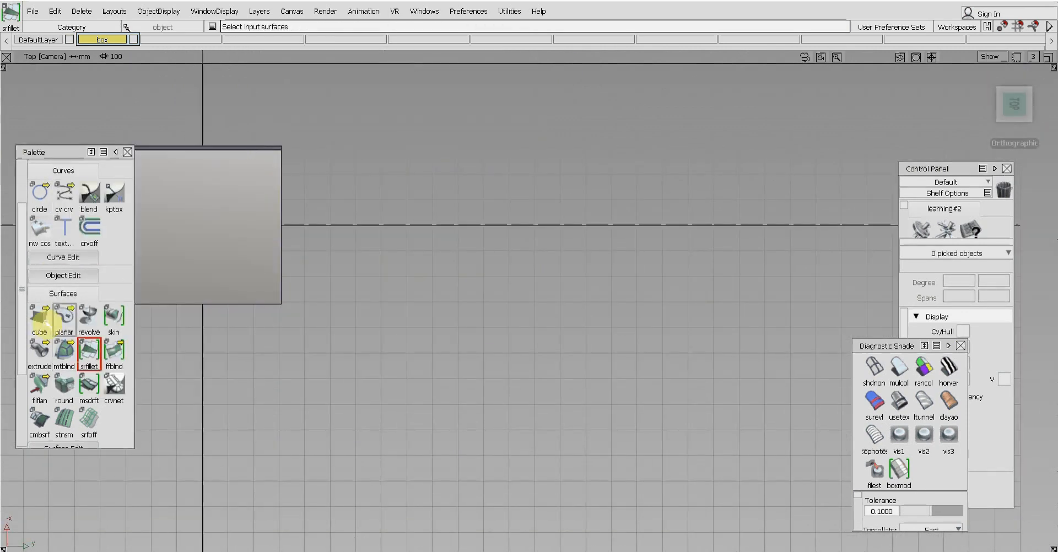
drag(45, 322, 118, 319)
scroll(443, 328, down, 3)
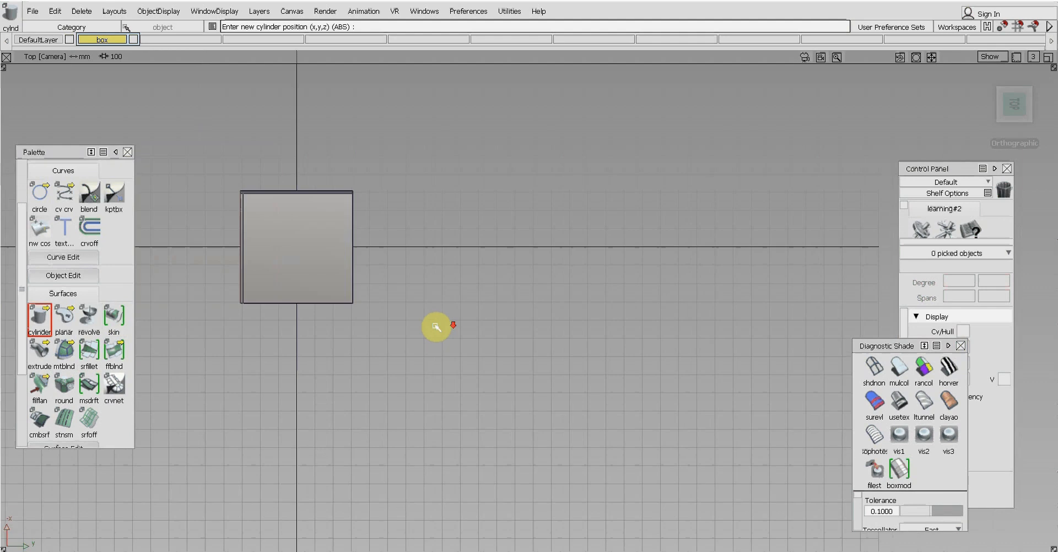
alt+shift+middle_drag(552, 298, 461, 304)
click(325, 246)
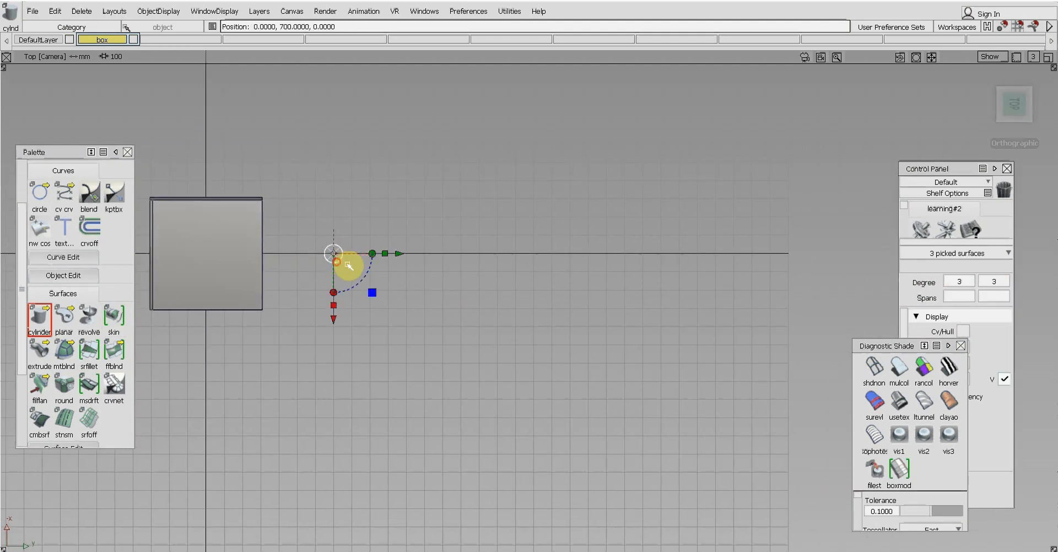
click(424, 253)
click(515, 253)
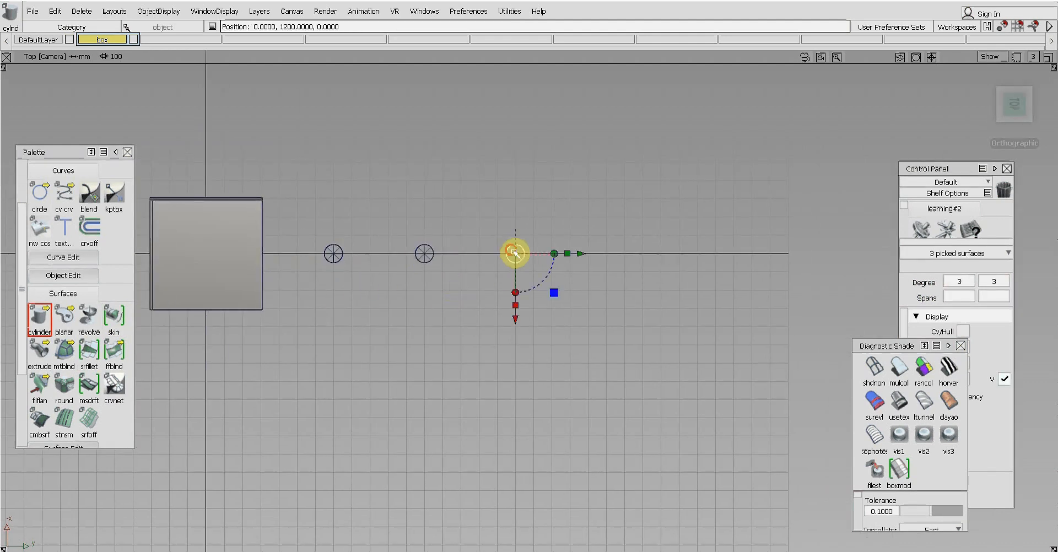
click(623, 260)
click(603, 247)
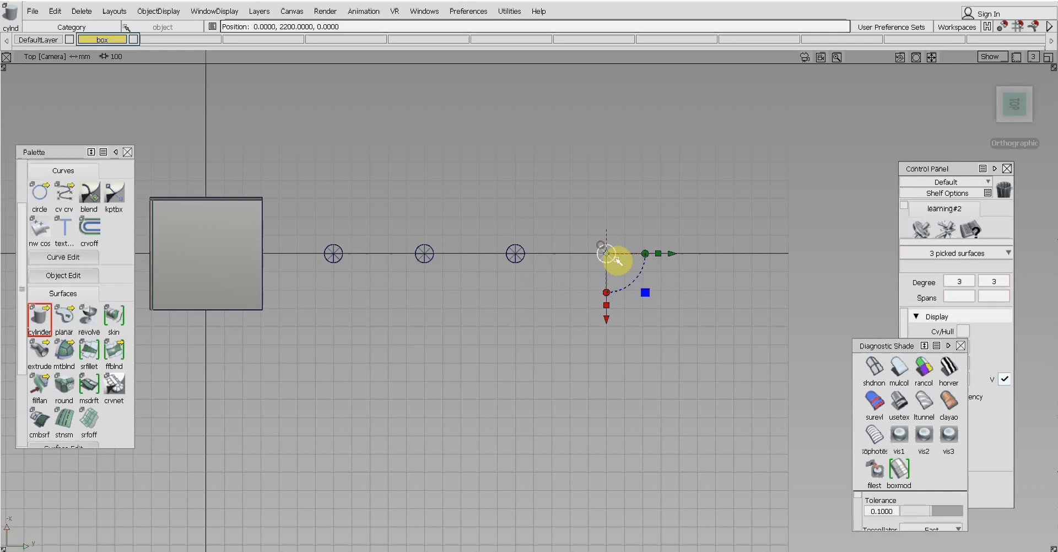
click(692, 252)
ctrl+shift+drag(547, 339, 545, 304)
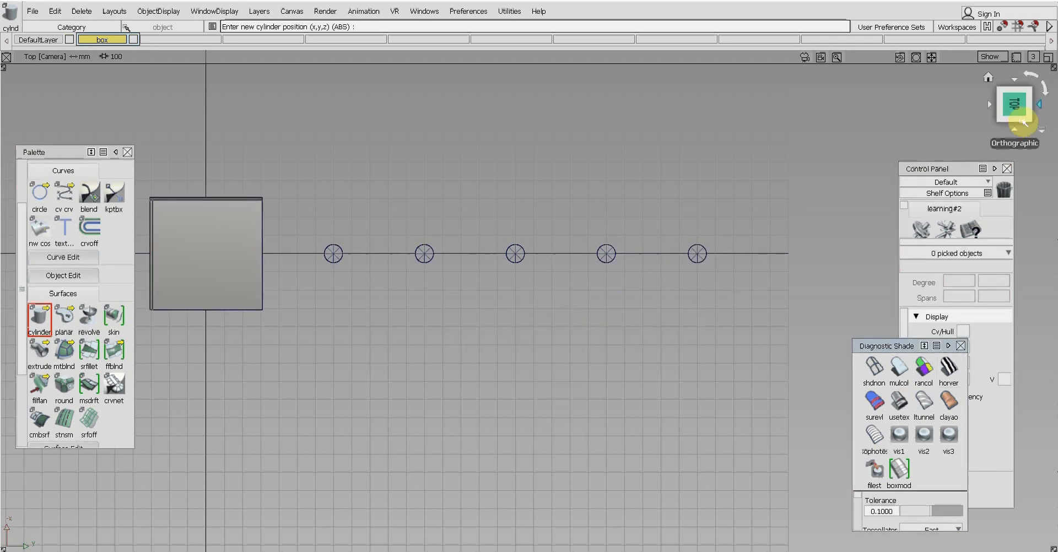
Step: Return to the perspective view and frame the cylinder nearest the cube in close-up
click(1013, 105)
alt+shift+drag(920, 93, 999, 57)
scroll(325, 364, up, 8)
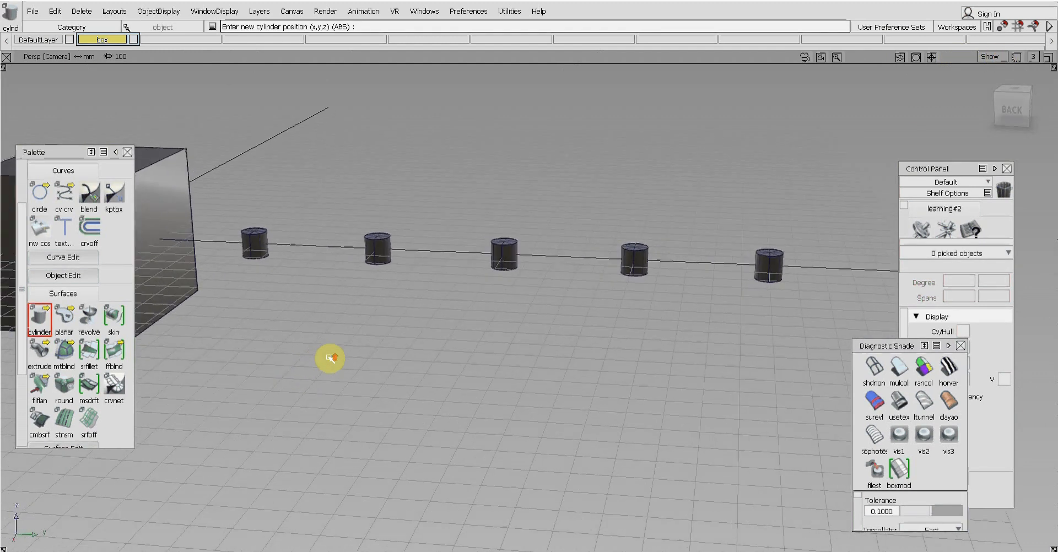
scroll(330, 358, up, 2)
drag(1019, 116, 1013, 130)
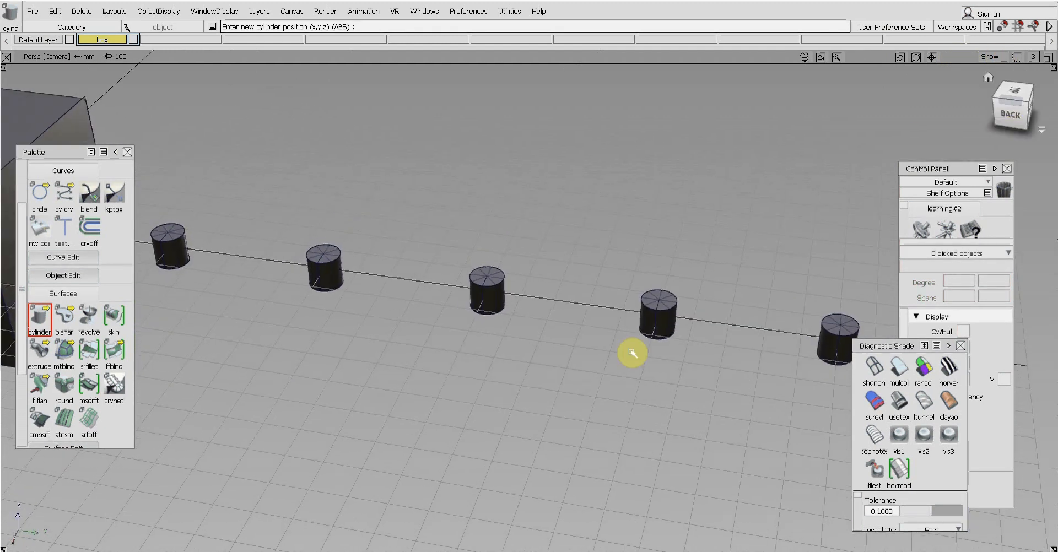
scroll(415, 419, up, 2)
scroll(383, 395, up, 6)
alt+shift+middle_drag(316, 356, 732, 356)
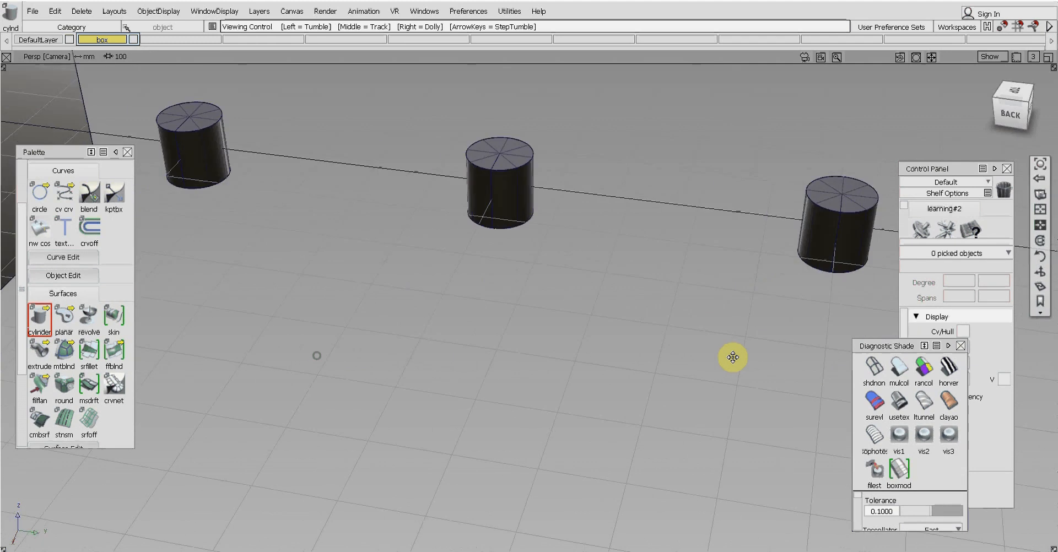
alt+shift+middle_drag(310, 309, 866, 331)
scroll(615, 349, up, 6)
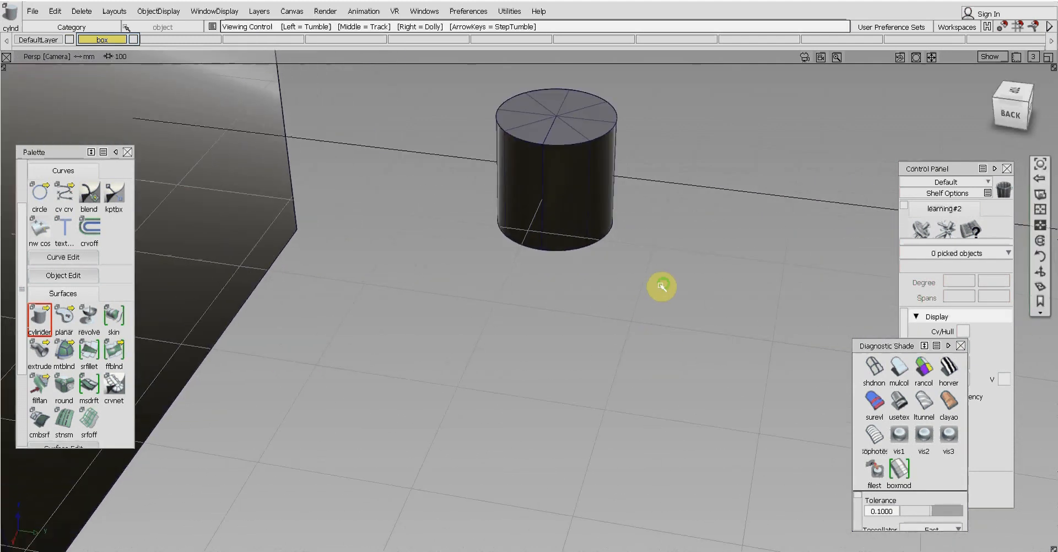
alt+shift+middle_drag(661, 286, 566, 429)
scroll(576, 243, up, 3)
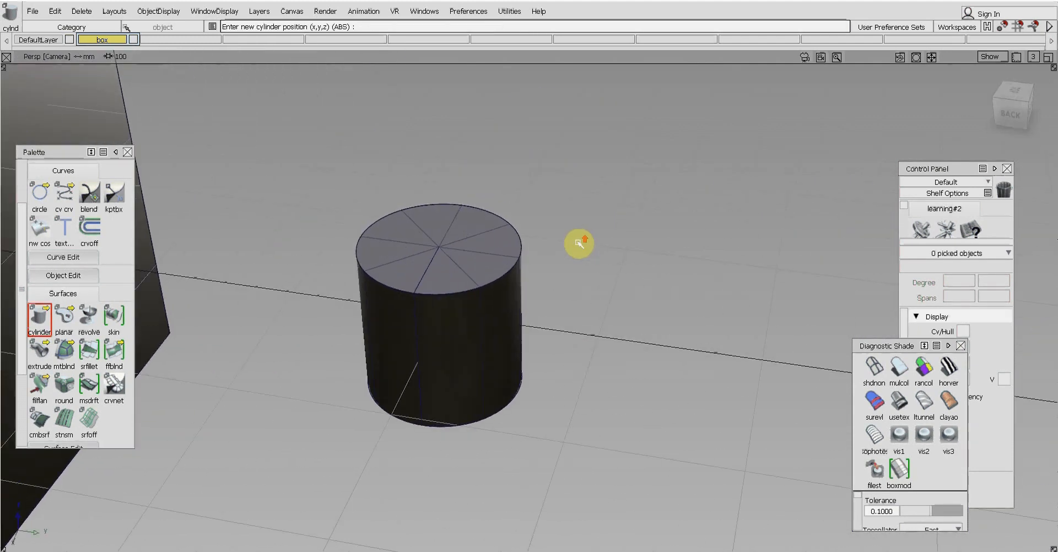
Step: Build a G0 Chamfer surface fillet with a tangent offset of 15 between the first cylinder's body and its two end caps
double_click(89, 351)
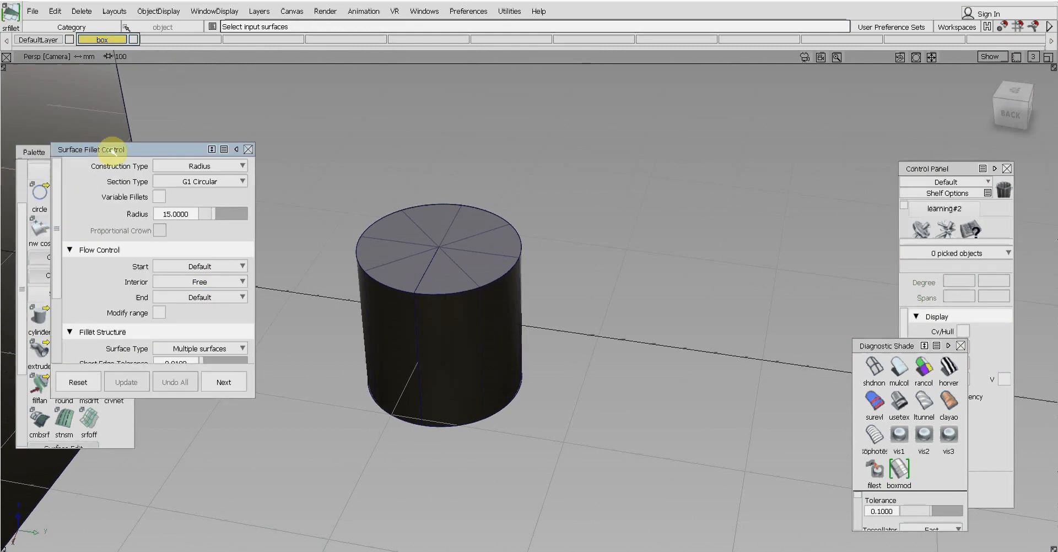
click(211, 183)
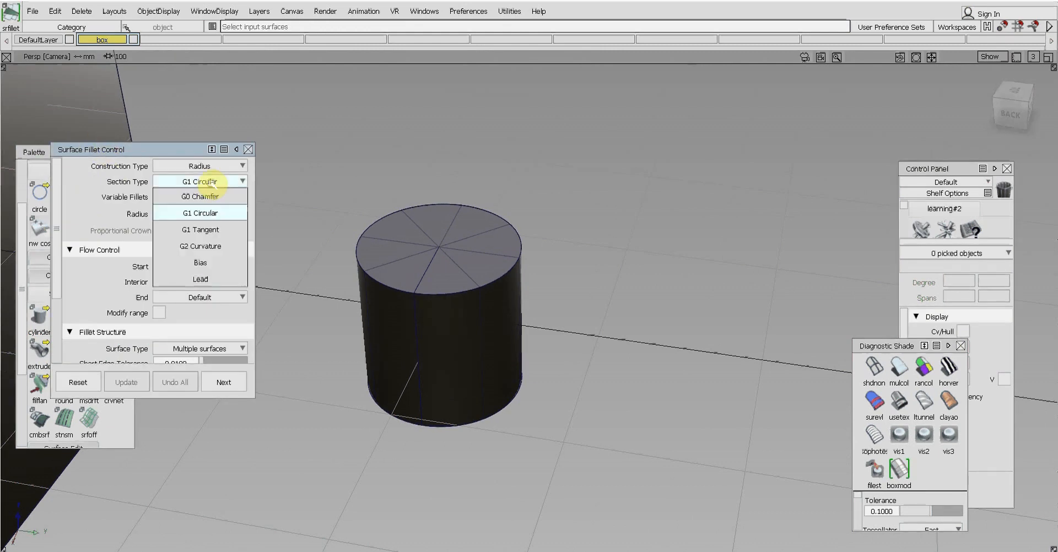
click(209, 197)
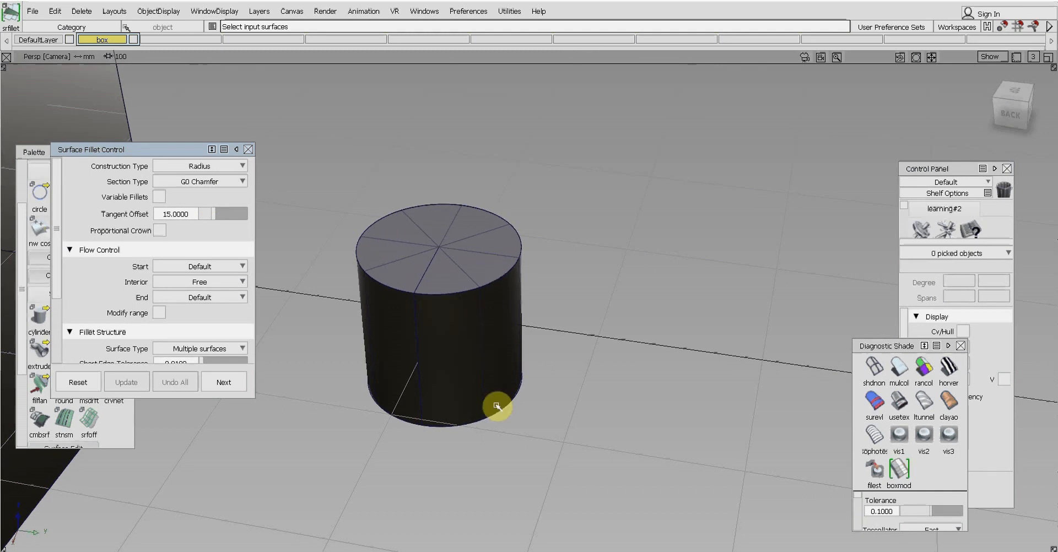
click(466, 350)
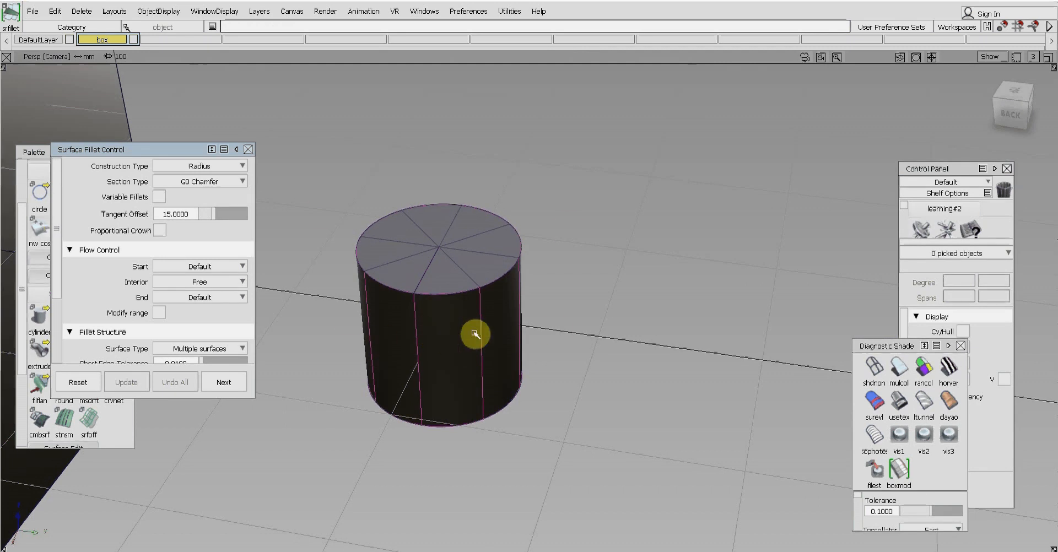
click(449, 272)
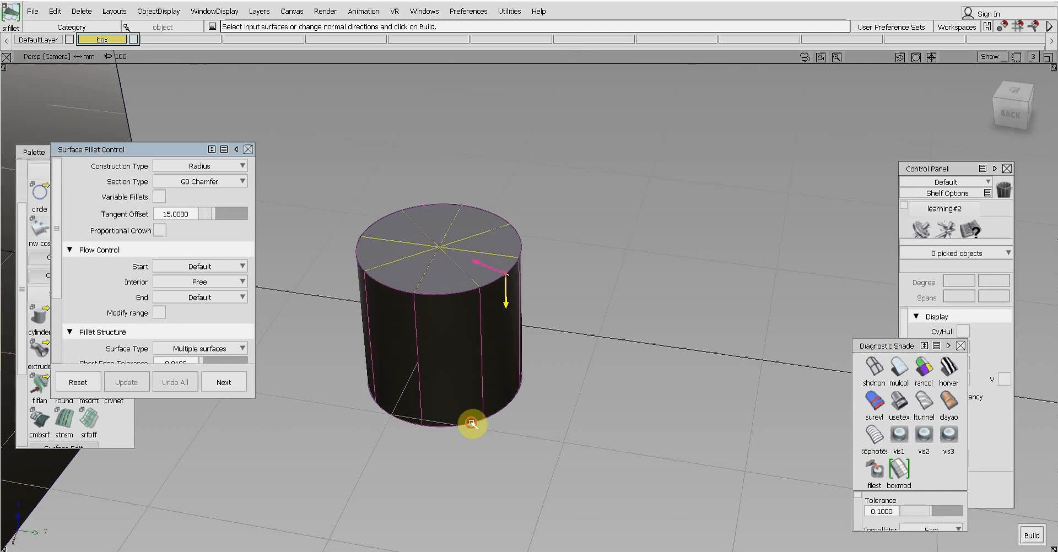
click(471, 423)
click(479, 432)
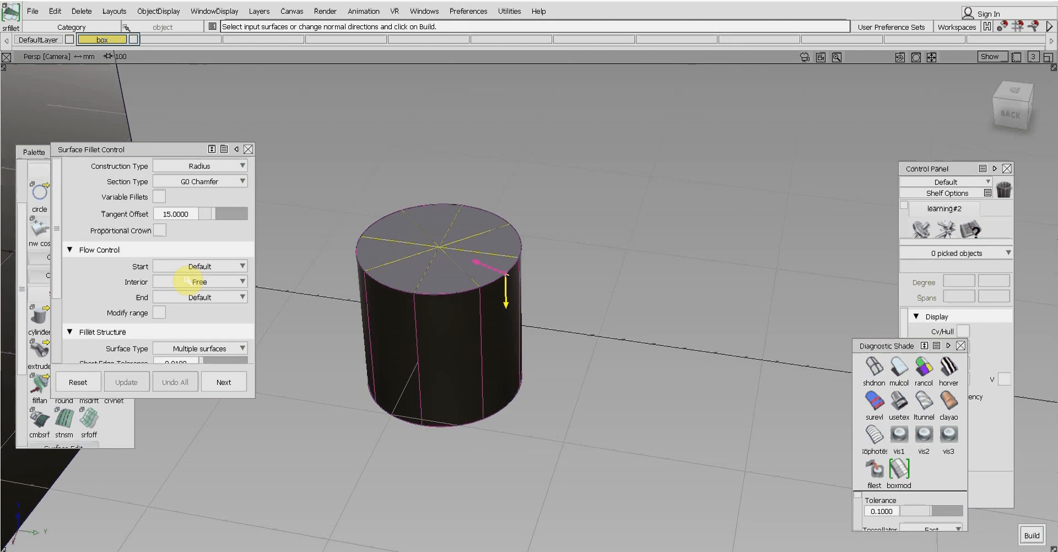
Step: Shade the chamfered cylinder, clear the selection, and inspect its beveled edges
click(896, 402)
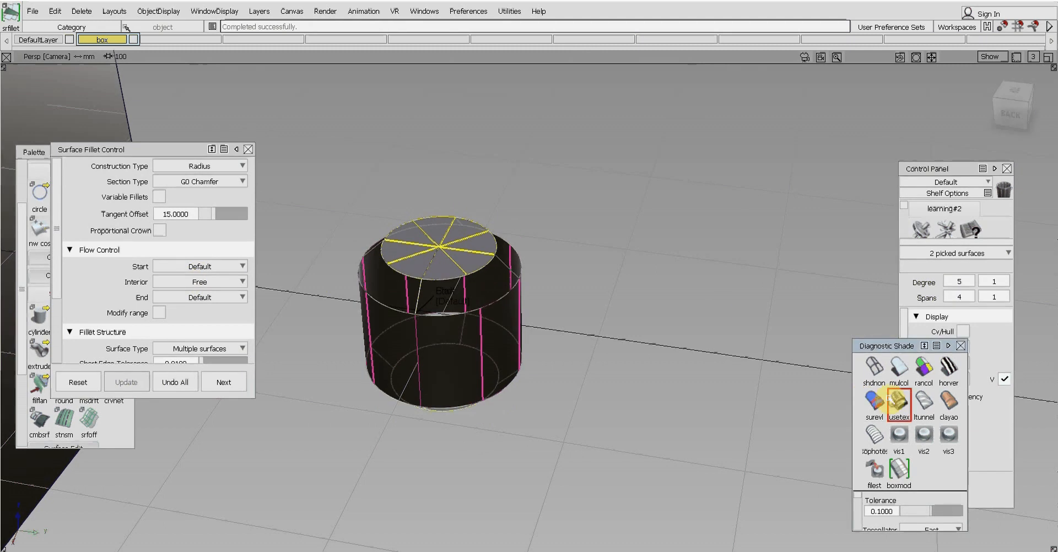
click(695, 262)
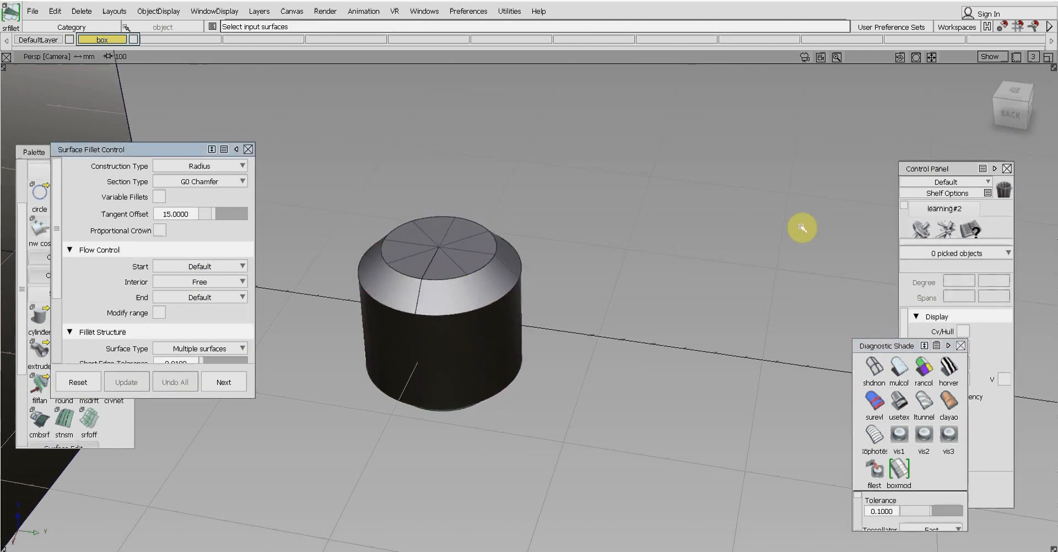
drag(1032, 106, 999, 98)
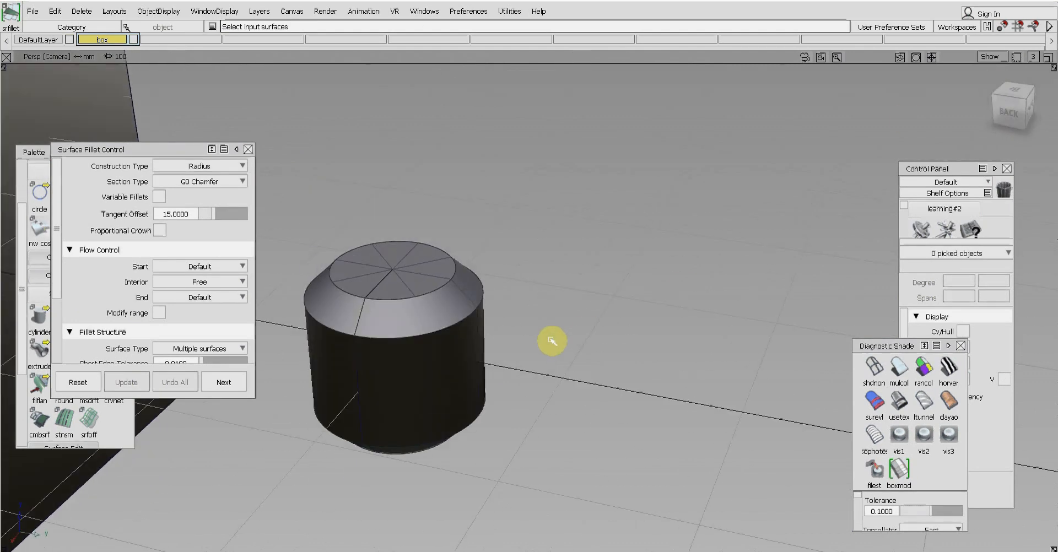
Step: Build a G1 Circular surface fillet with a radius of 15 between the second cylinder's body and its two end caps
key(shift+alt)
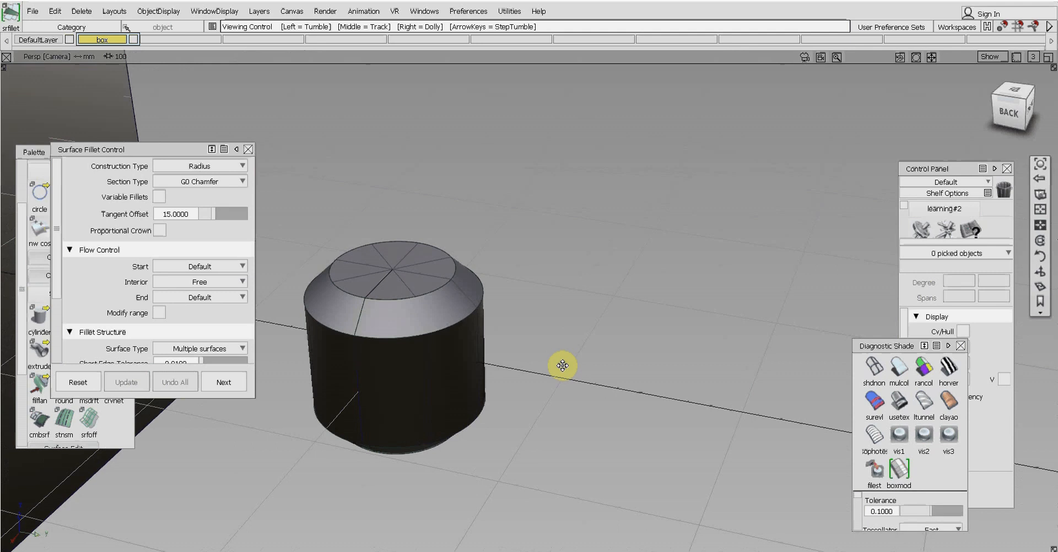
alt+shift+drag(562, 365, 342, 324)
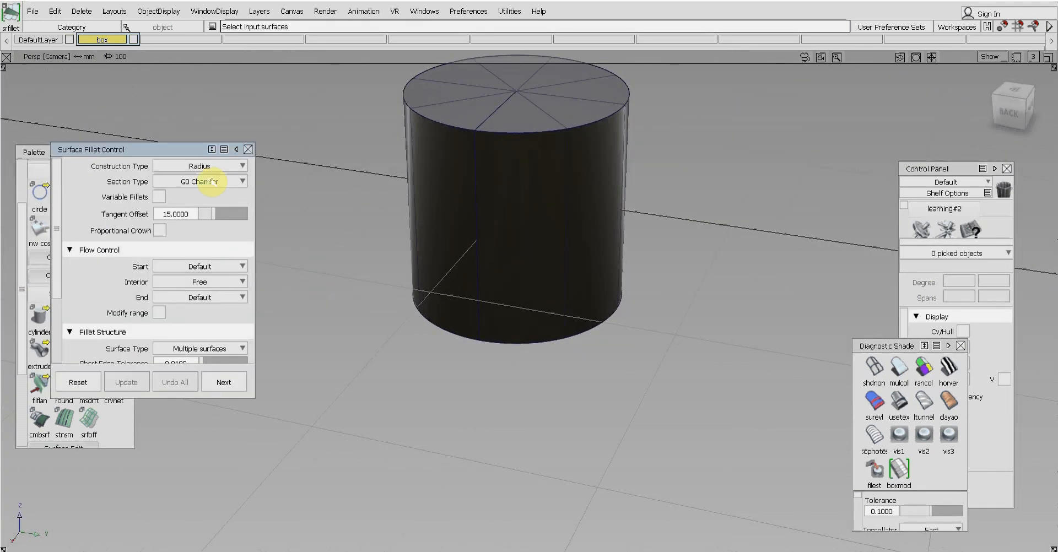
click(210, 182)
click(201, 196)
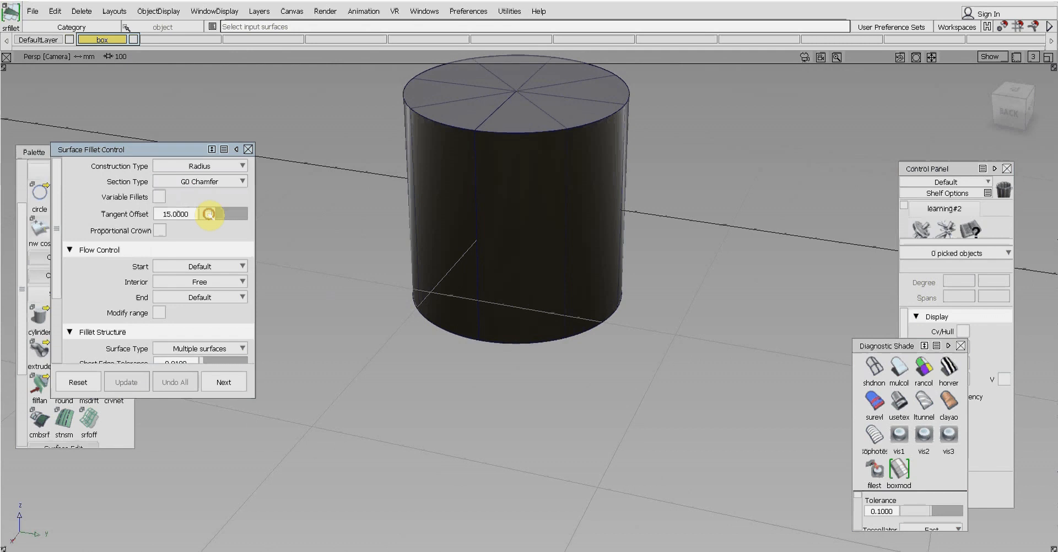
click(597, 180)
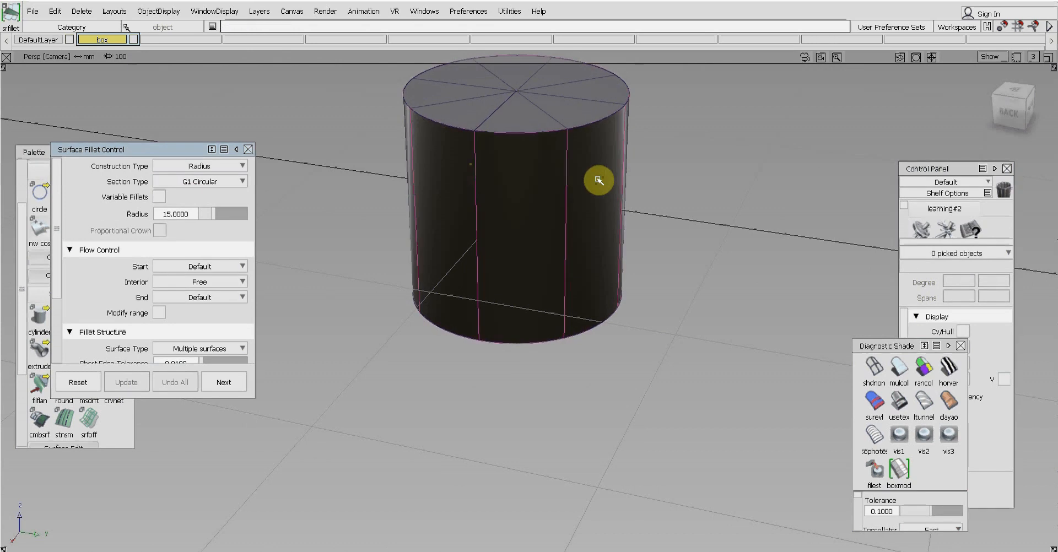
click(561, 115)
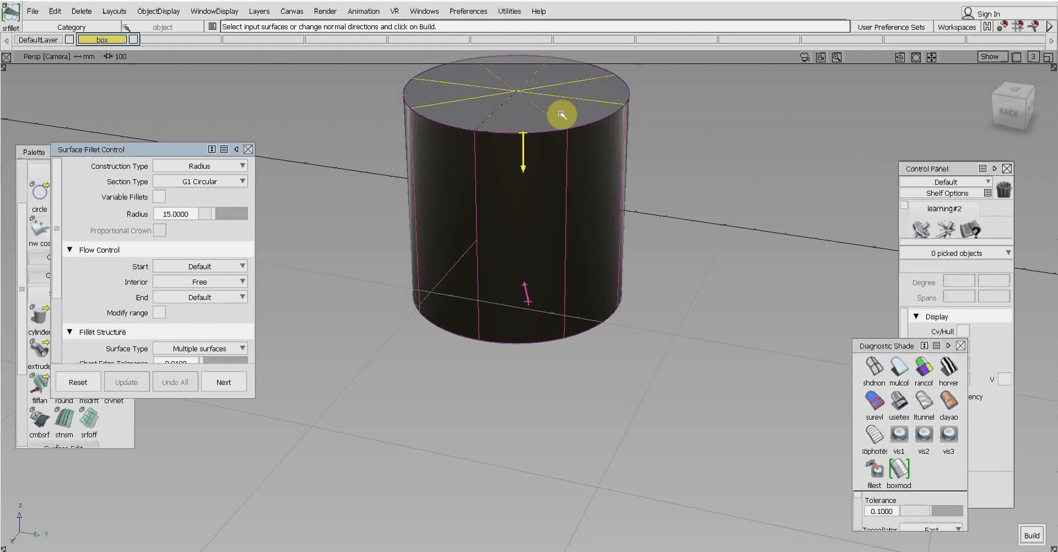
click(552, 341)
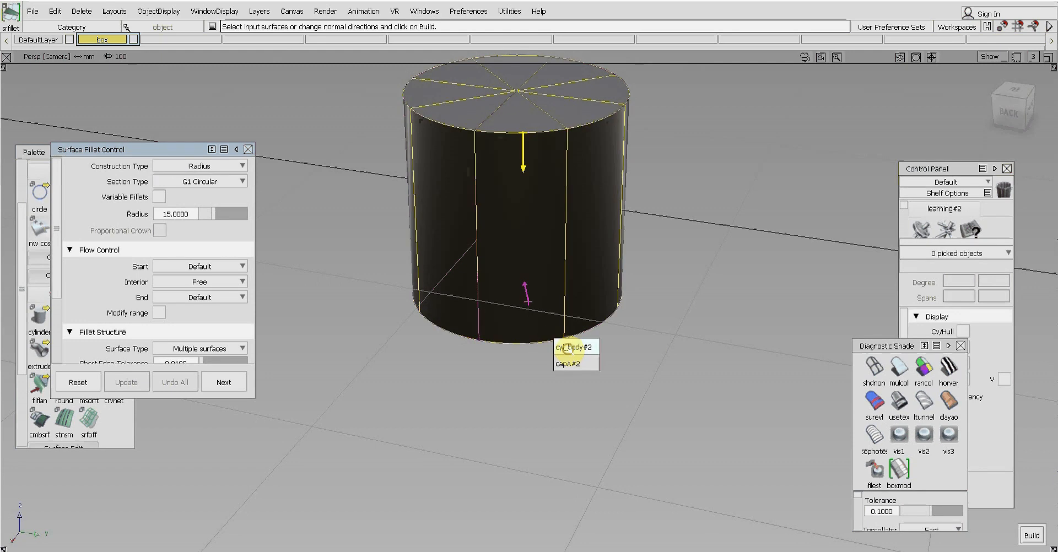
click(568, 363)
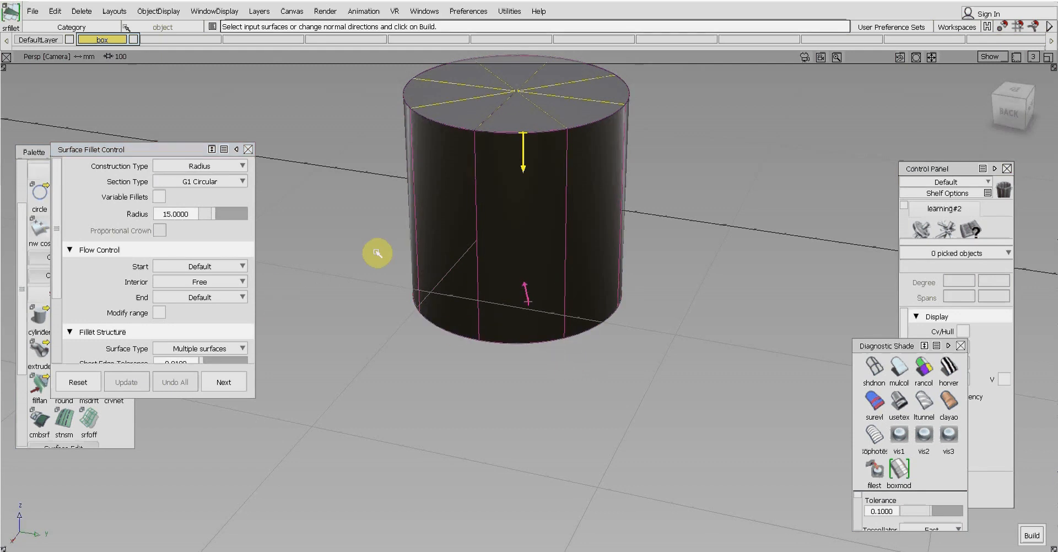
key(Return)
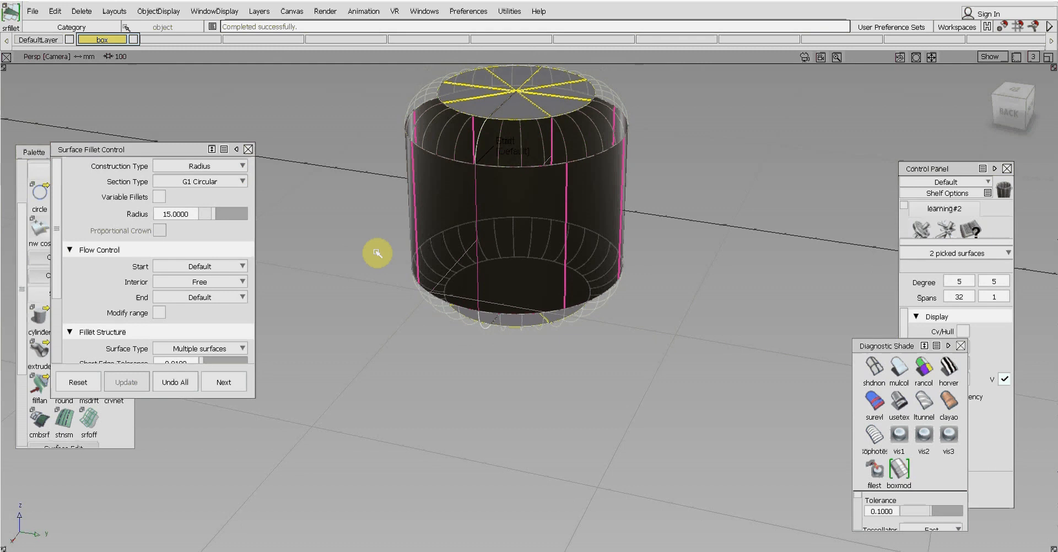
Step: Shade the circular-filleted second cylinder and clear the selection
click(899, 407)
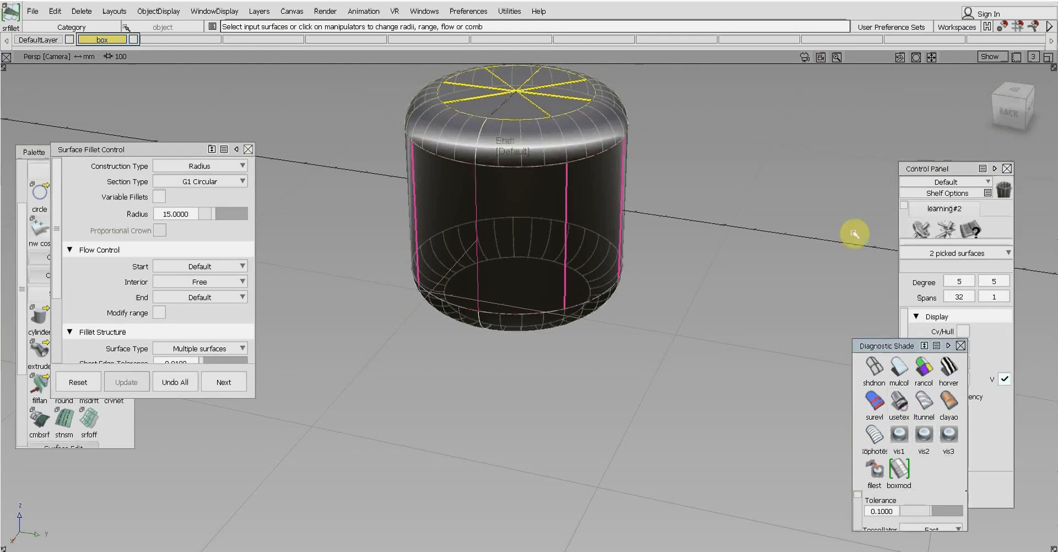
click(1001, 116)
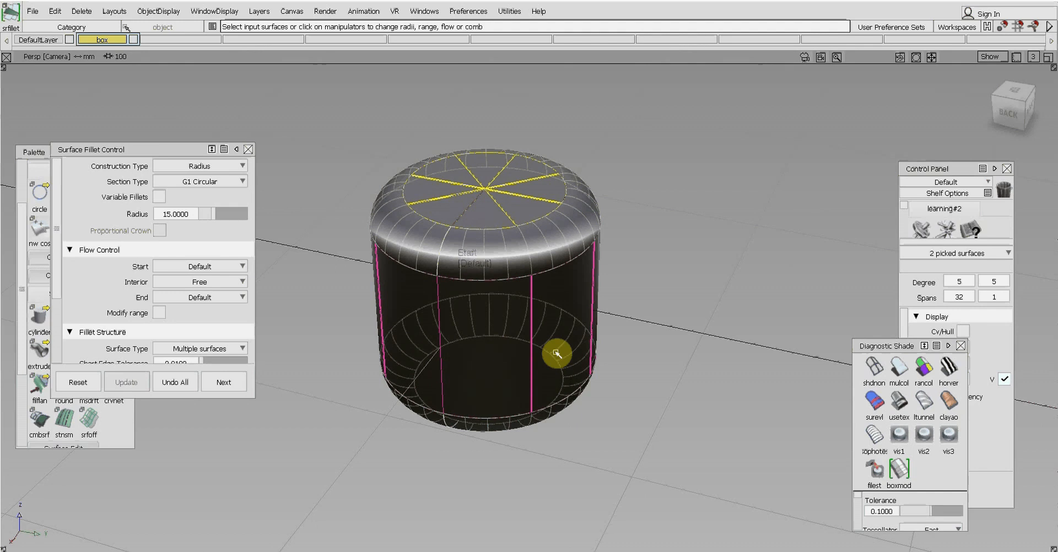
ctrl+shift+drag(703, 255, 671, 251)
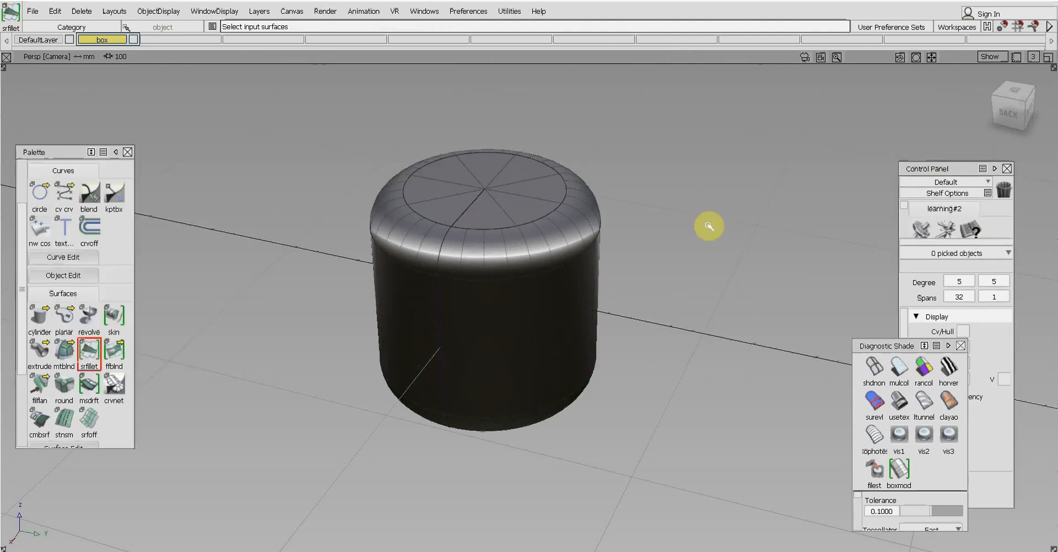
Step: Build a G1 Tangent surface fillet with center radius 9 and form factor 0.5 between the third cylinder's body and its end caps
alt+shift+middle_drag(779, 322, 431, 279)
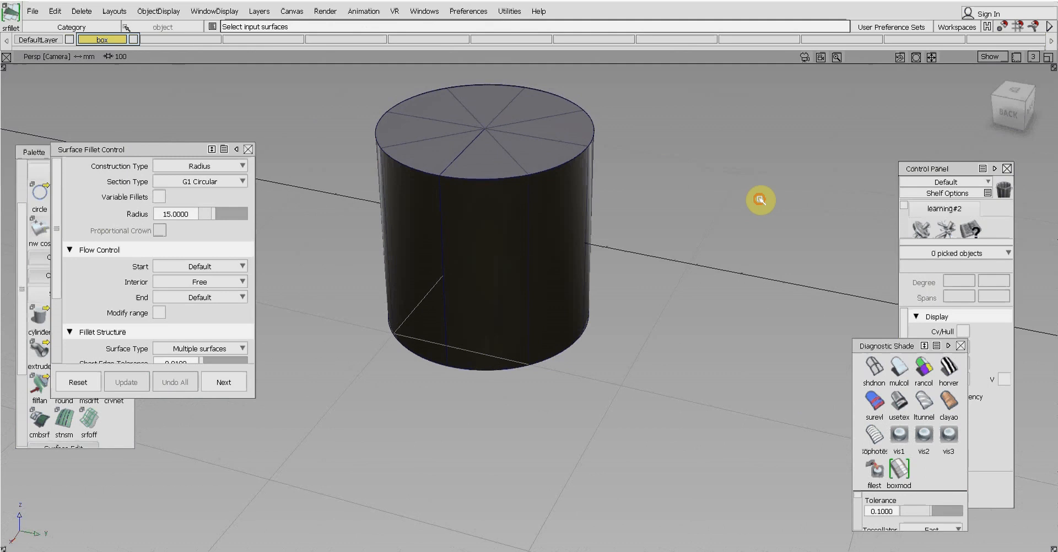
ctrl+shift+drag(760, 199, 763, 159)
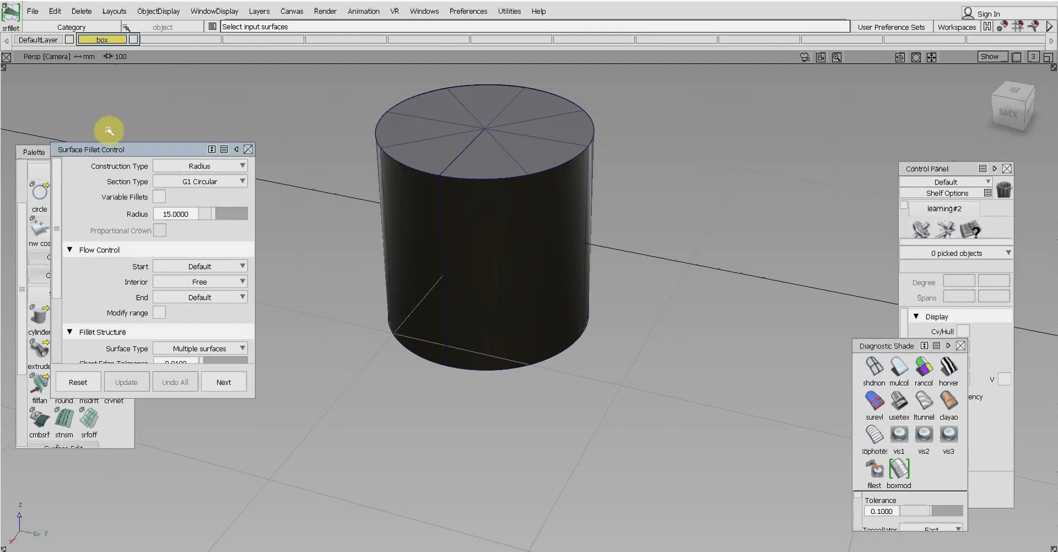
click(220, 184)
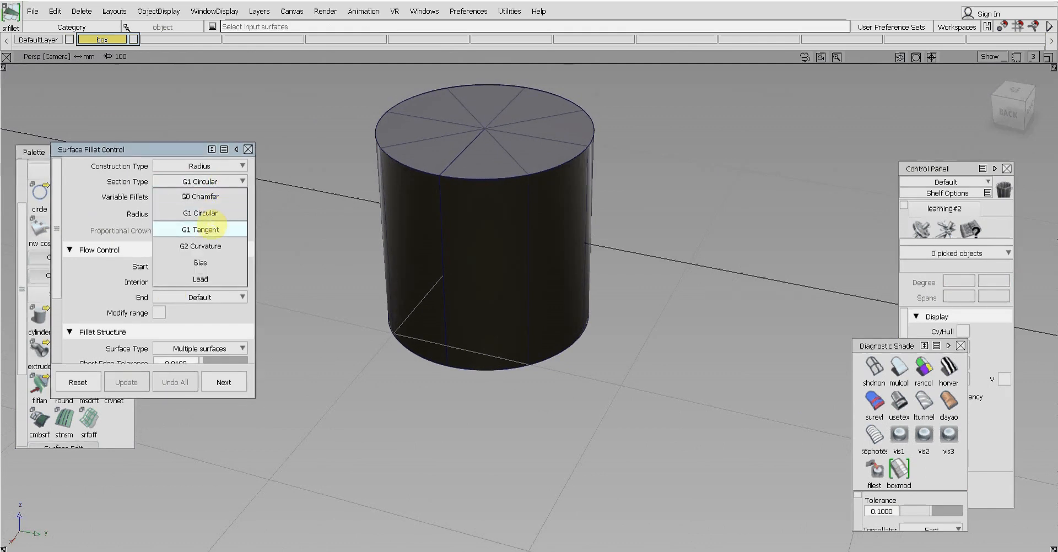
click(208, 235)
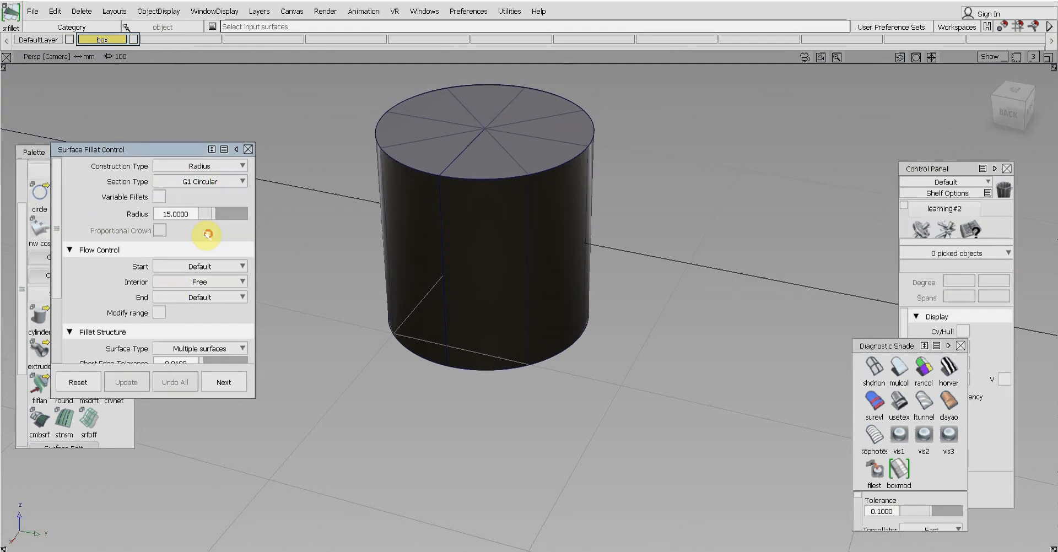
click(501, 251)
click(510, 146)
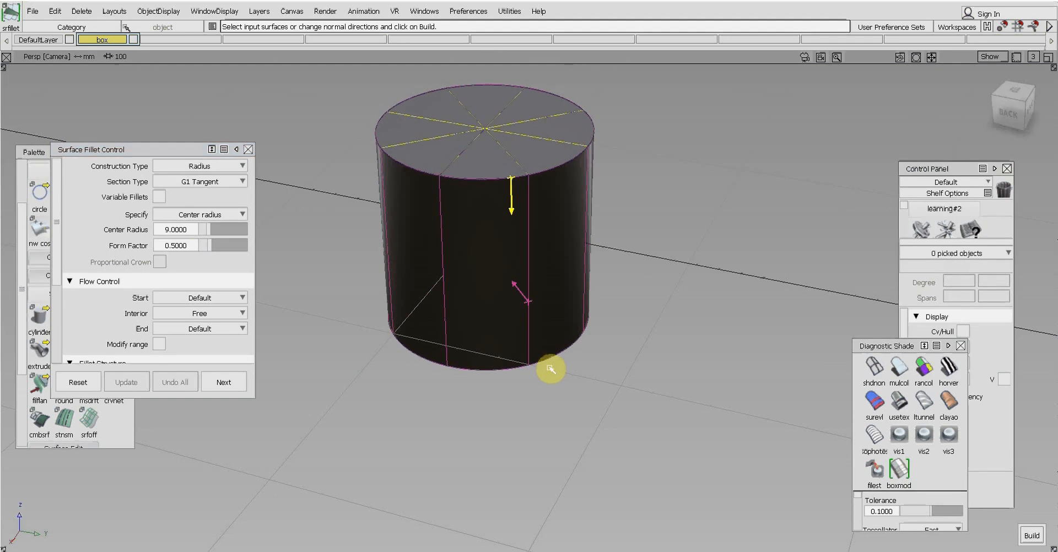
key(space)
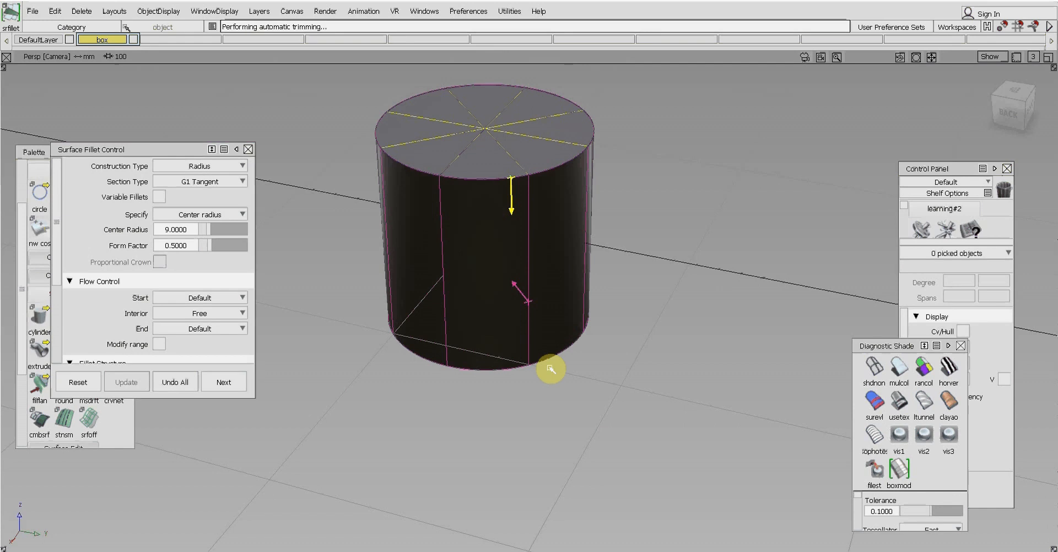
Step: Shade the tangent-filleted third cylinder, clear the selection, and inspect its rounded upper edge
click(898, 400)
ctrl+shift+drag(712, 245, 710, 214)
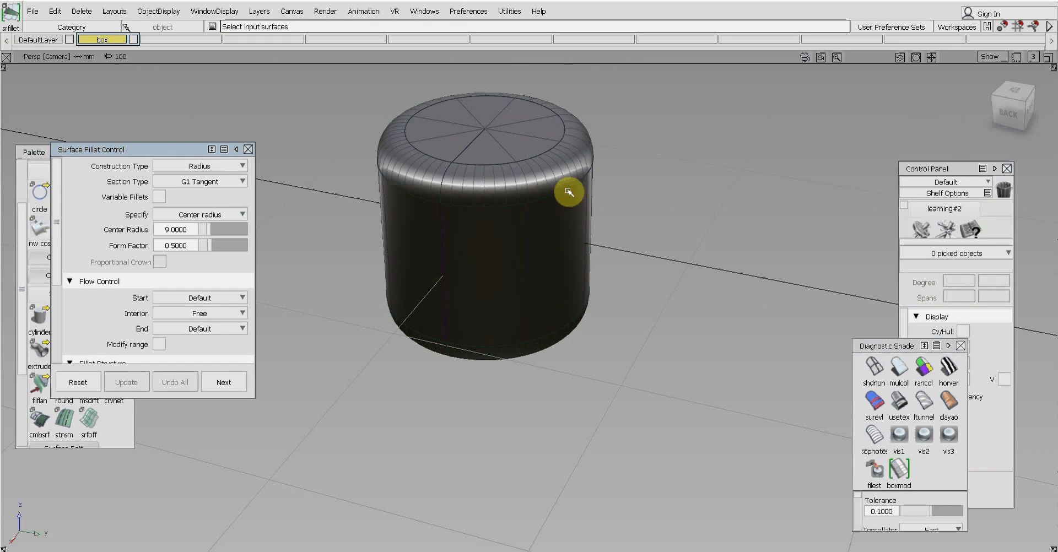
alt+shift+drag(569, 193, 588, 197)
scroll(593, 244, down, 3)
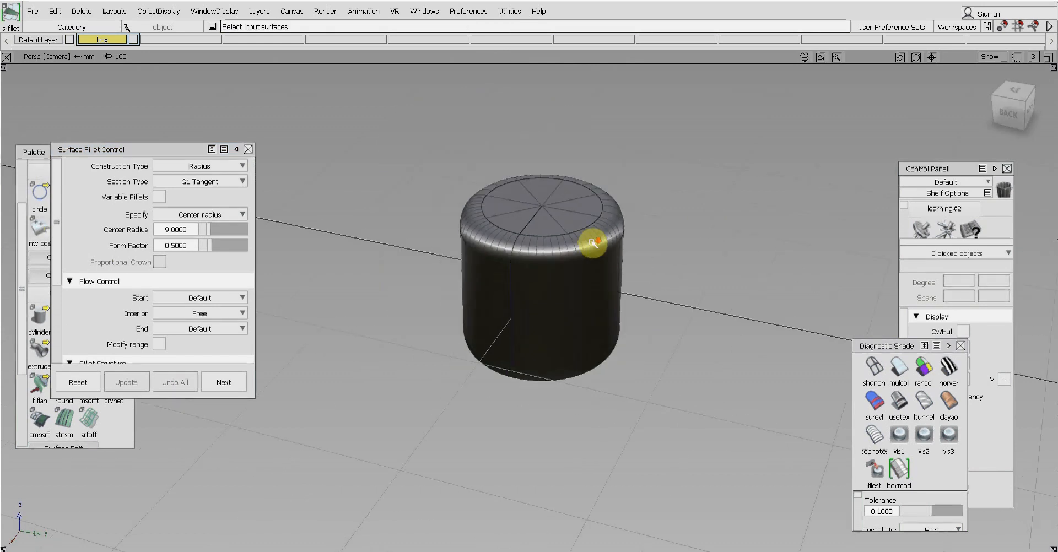
Step: Compare the third cylinder's G1 Tangent fillet with the G1 Circular fillet on the second cylinder
alt+shift+middle_drag(486, 248, 736, 260)
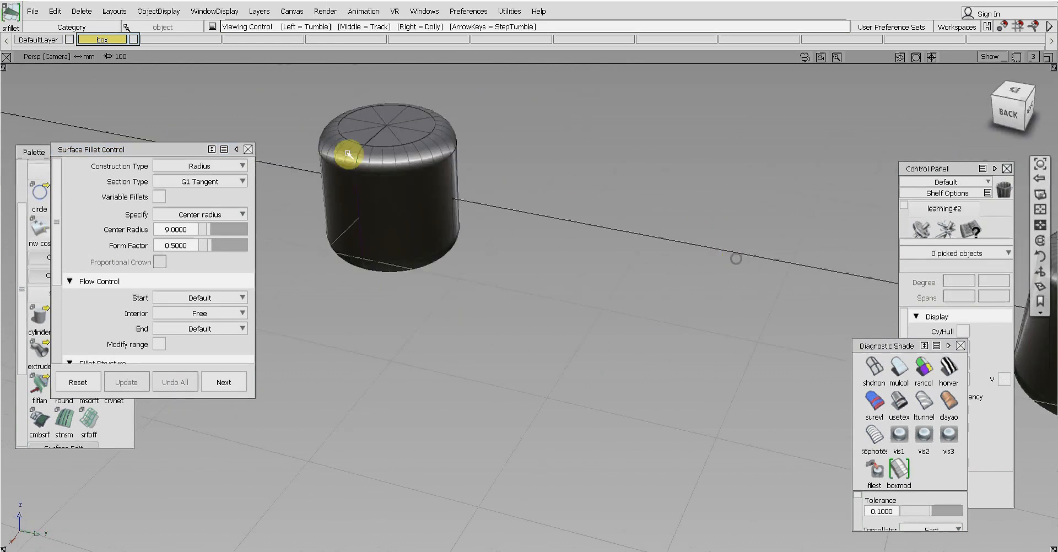
scroll(591, 269, down, 2)
alt+shift+middle_drag(666, 302, 573, 290)
scroll(581, 288, up, 1)
scroll(650, 275, down, 2)
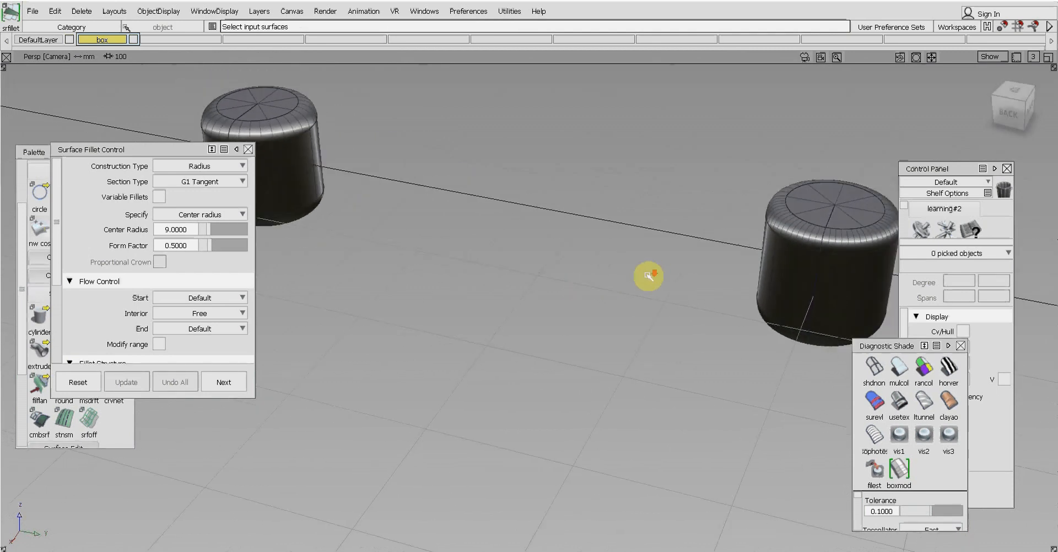
alt+shift+middle_drag(678, 294, 650, 293)
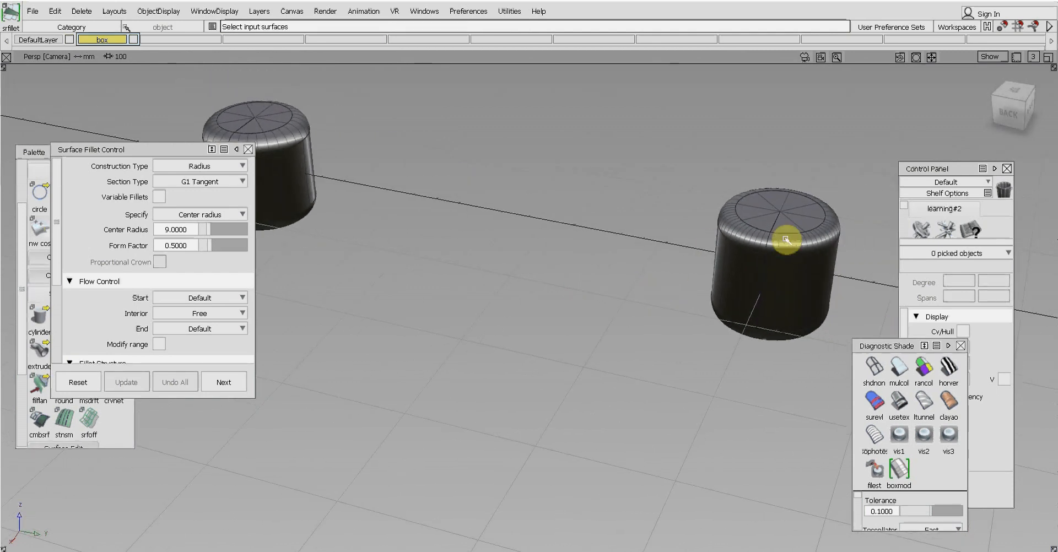
scroll(383, 237, down, 1)
alt+shift+middle_drag(576, 308, 549, 304)
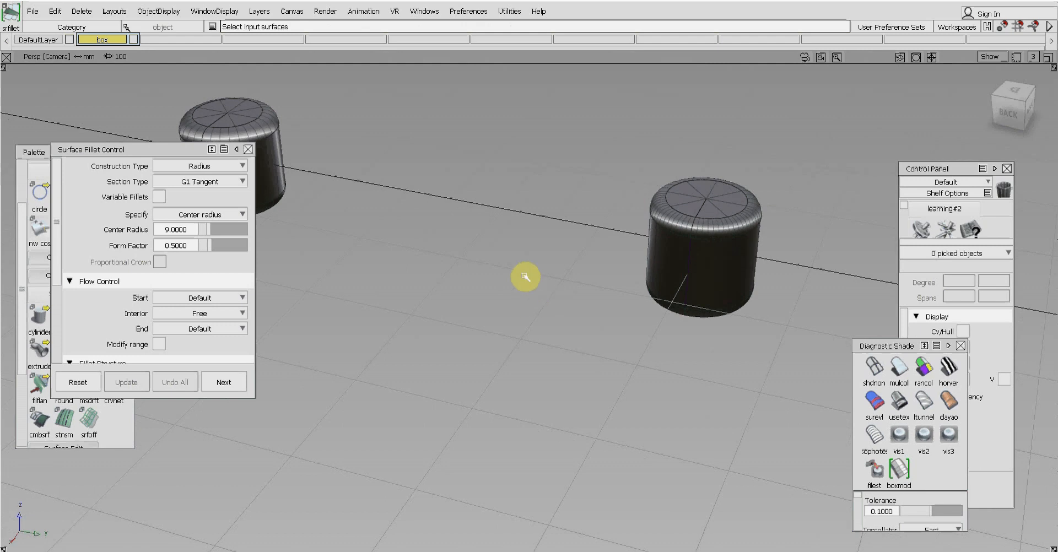
ctrl+shift+drag(511, 274, 511, 240)
scroll(567, 278, down, 1)
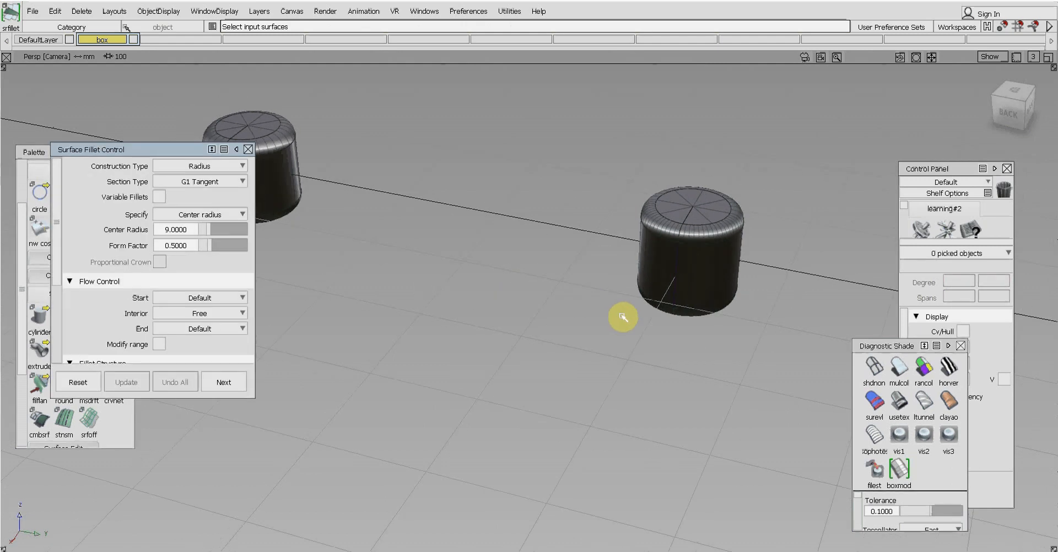
alt+shift+middle_drag(622, 318, 587, 315)
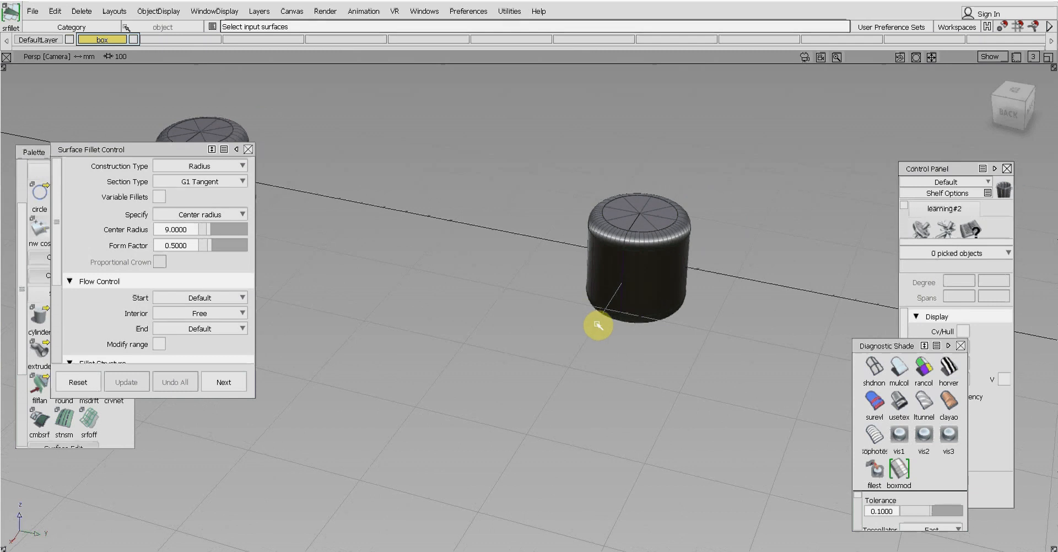
Step: Build a G2 Curvature fillet on both sides with center radius 9 and form factor 0.5 between the fourth cylinder's body and its end caps
alt+shift+right_drag(637, 346, 702, 343)
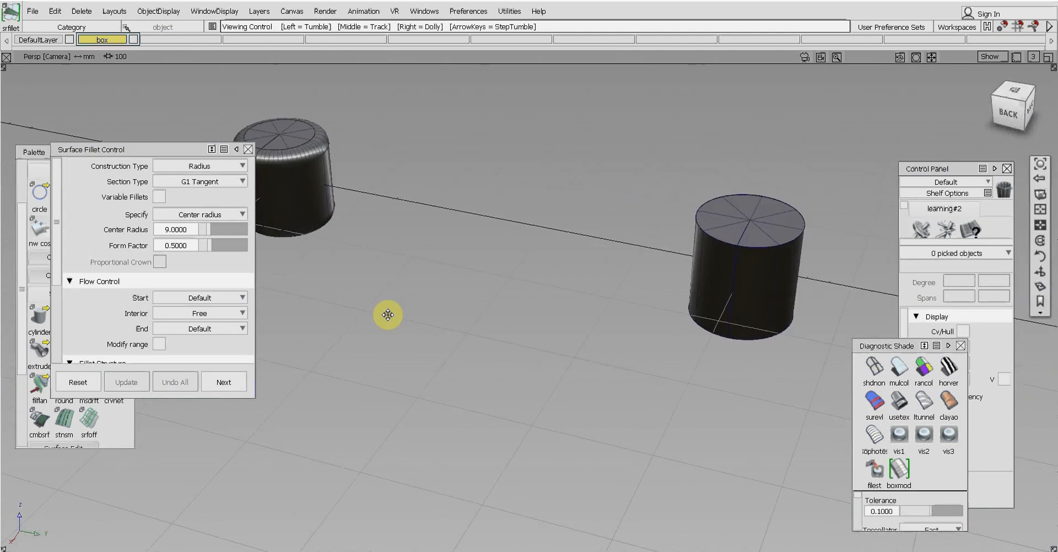
ctrl+shift+drag(431, 310, 429, 286)
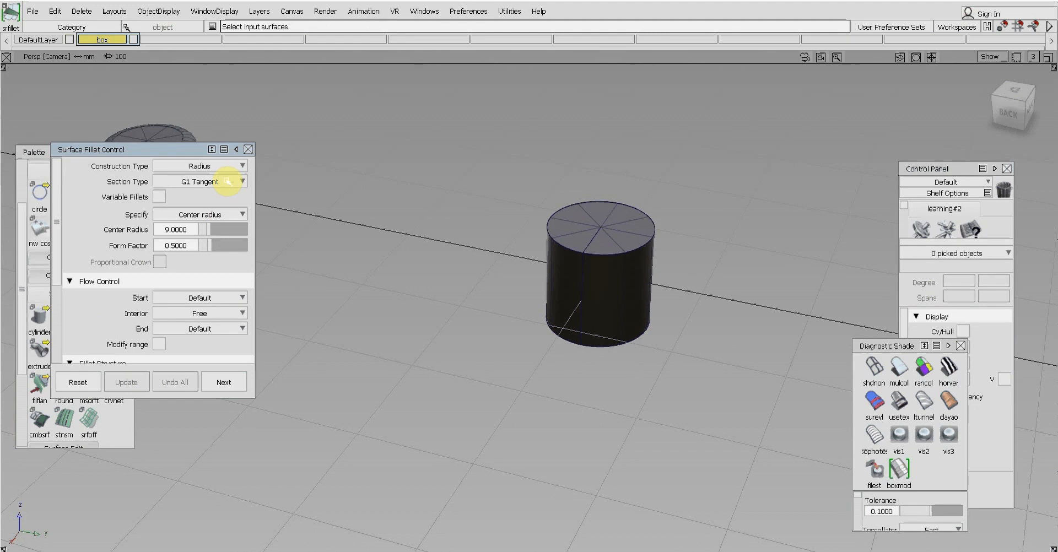
click(228, 181)
click(225, 246)
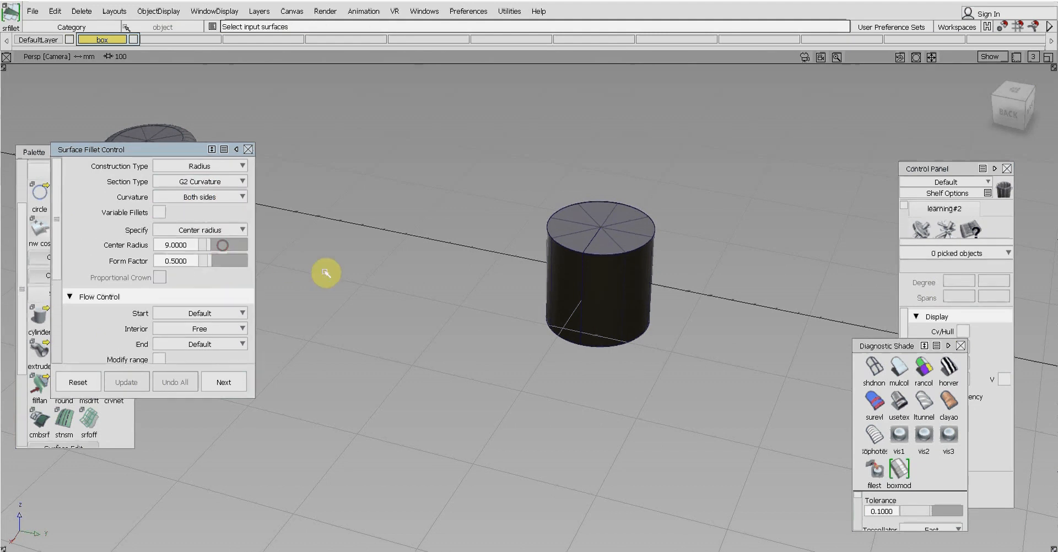
scroll(538, 314, up, 2)
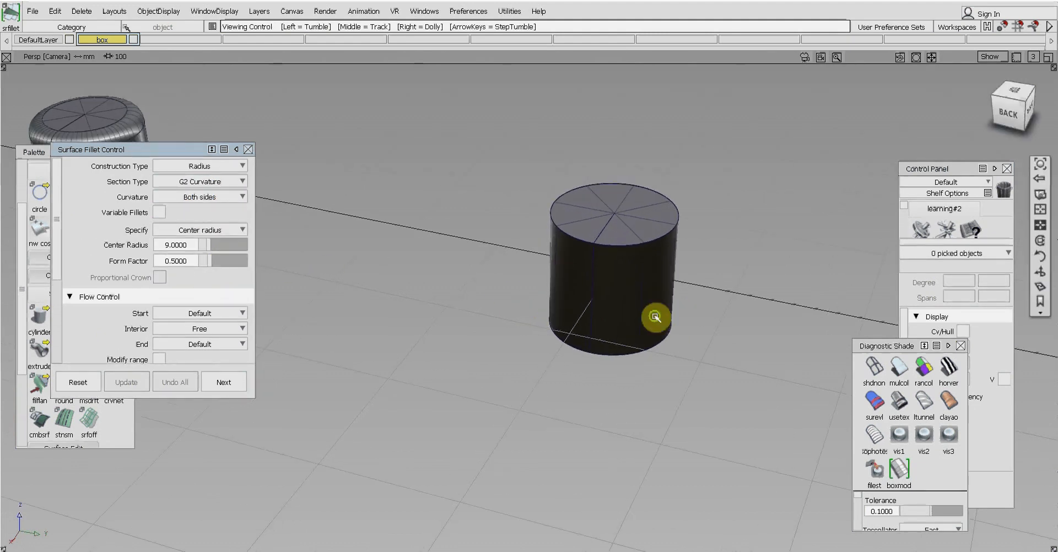
click(602, 240)
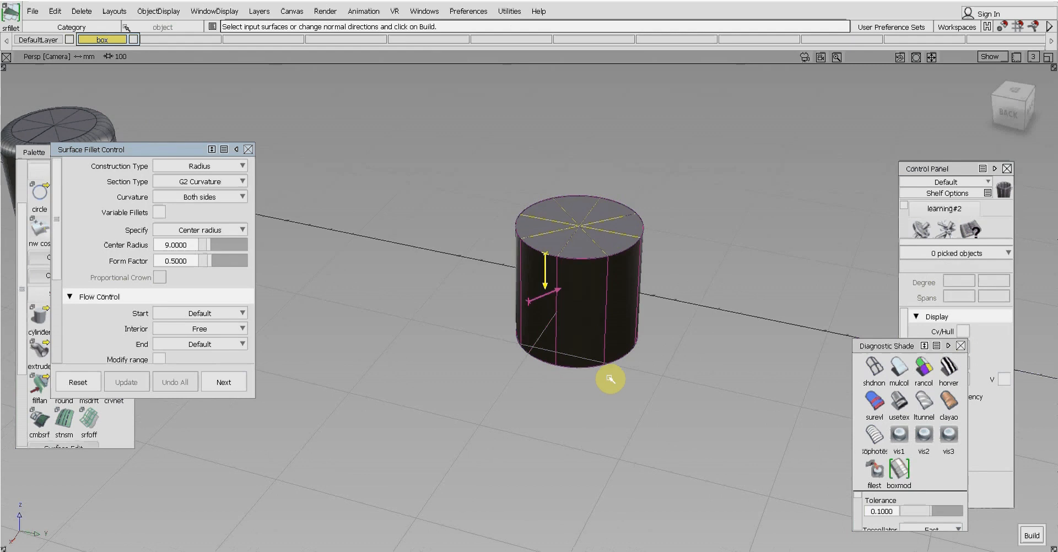
click(619, 361)
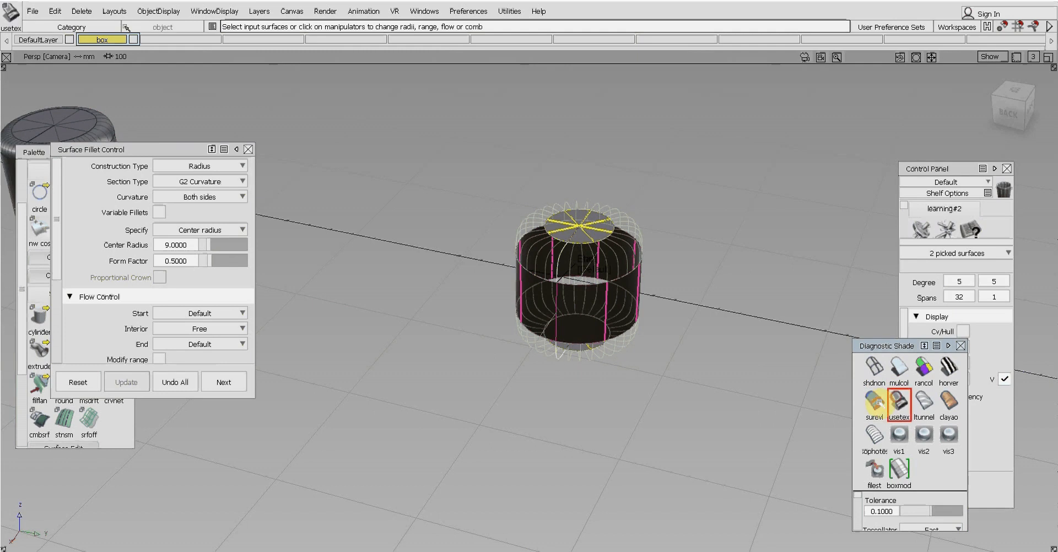
Step: Shade the fourth cylinder with the selection cleared and compare its G2 Curvature fillet with the neighbouring G1 fillets
click(898, 401)
ctrl+shift+right_drag(704, 341, 647, 336)
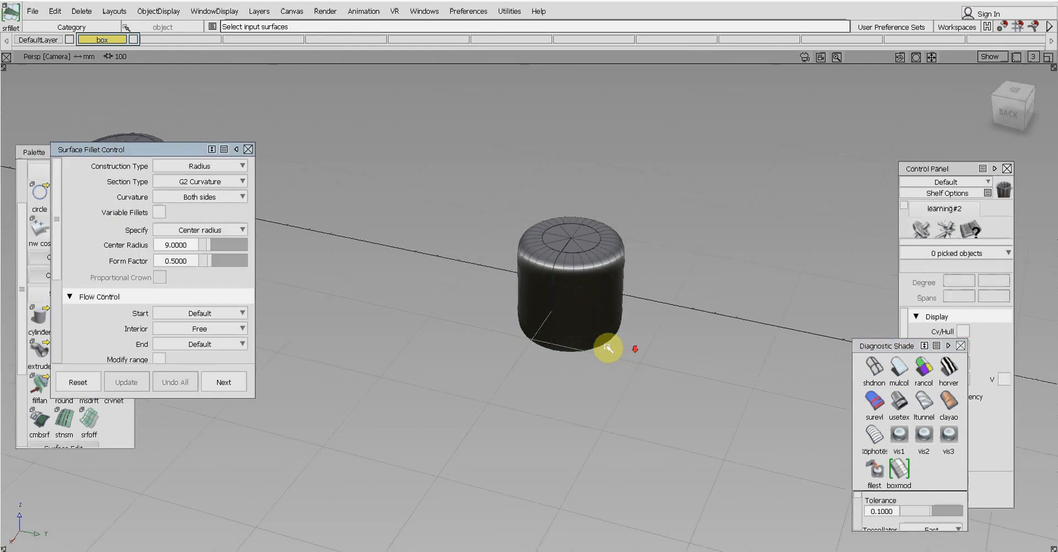
scroll(588, 347, up, 1)
alt+shift+middle_drag(394, 312, 500, 312)
scroll(499, 313, up, 1)
scroll(499, 312, down, 5)
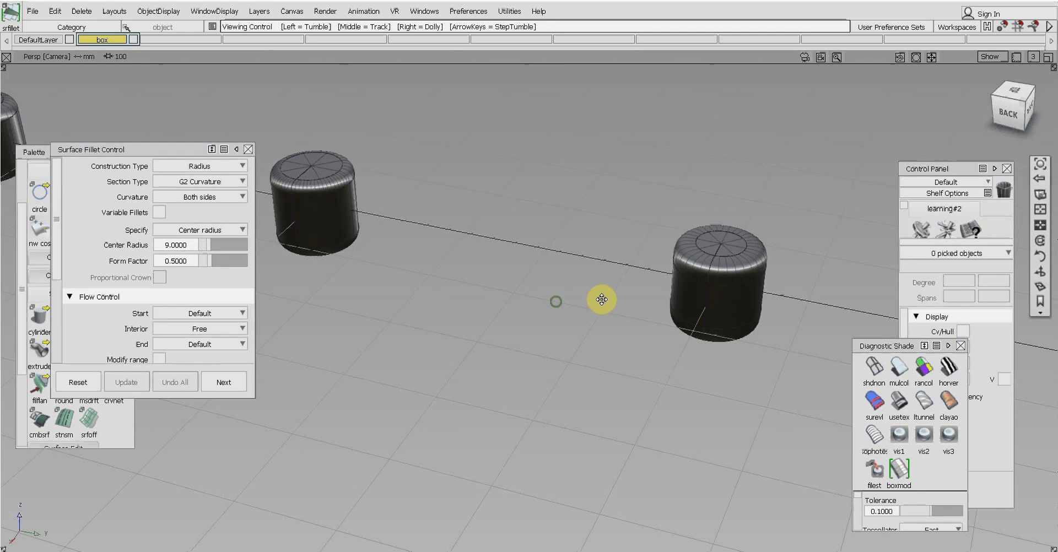
alt+shift+middle_drag(604, 299, 771, 288)
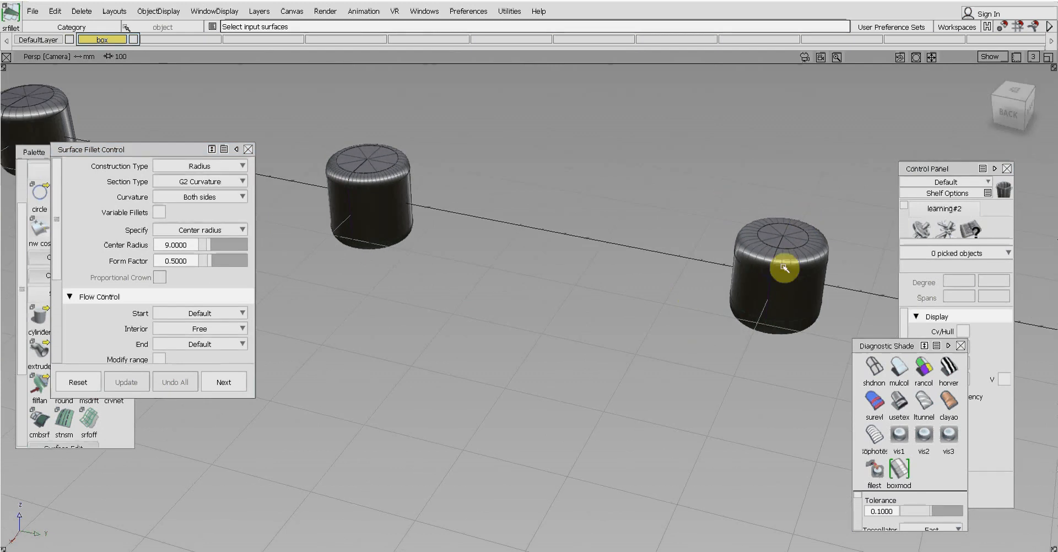
alt+shift+middle_drag(563, 286, 566, 300)
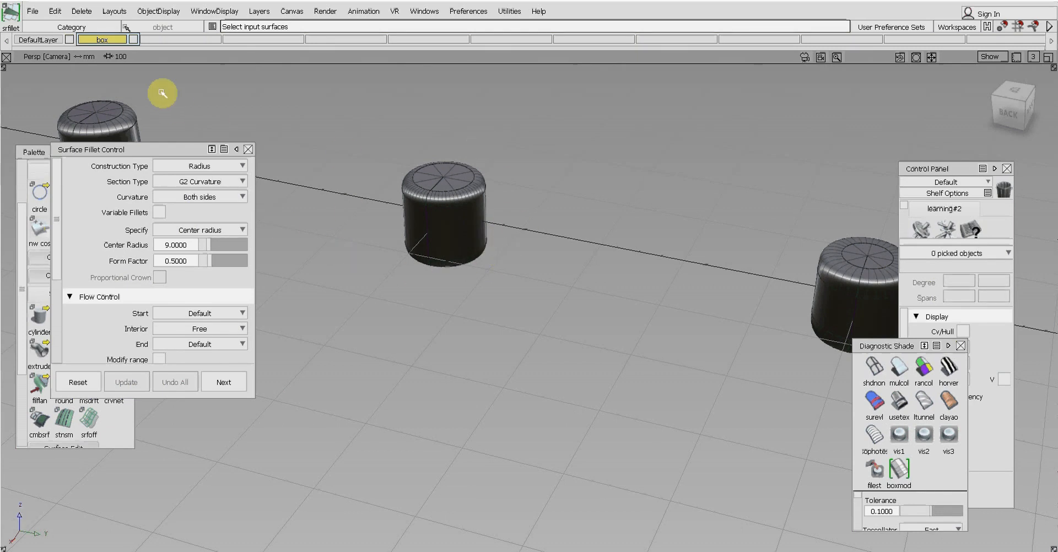
Step: Compare the fillet edges along the row of cylinders and examine the G2 Curvature fillet on the fourth cylinder up close
click(236, 148)
key(shift+alt)
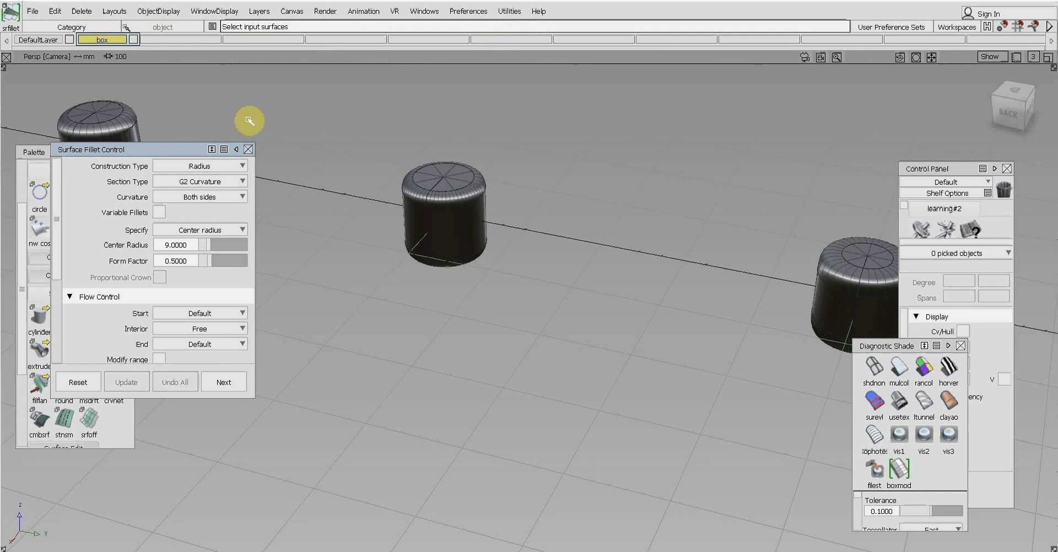
alt+shift+middle_drag(248, 121, 529, 154)
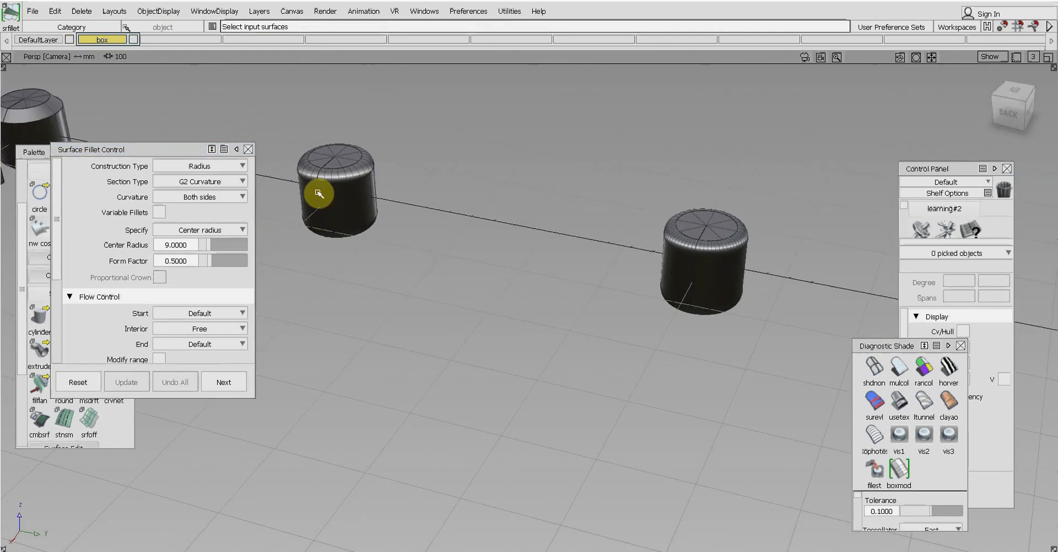
alt+shift+middle_drag(623, 300, 373, 250)
alt+shift+middle_drag(765, 368, 549, 353)
scroll(630, 251, up, 3)
alt+shift+middle_drag(714, 212, 601, 270)
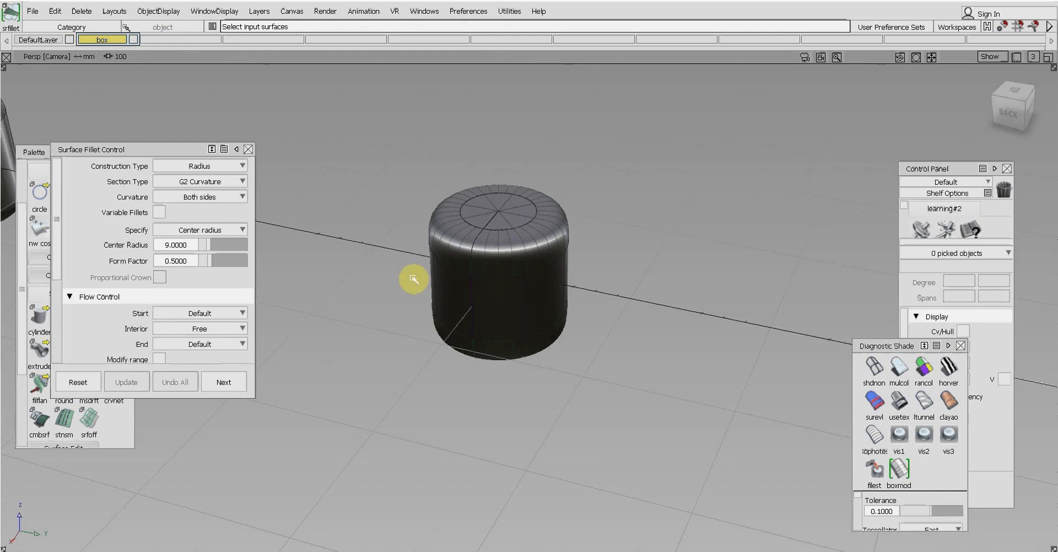
ctrl+shift+drag(315, 257, 314, 236)
alt+shift+right_drag(340, 278, 395, 293)
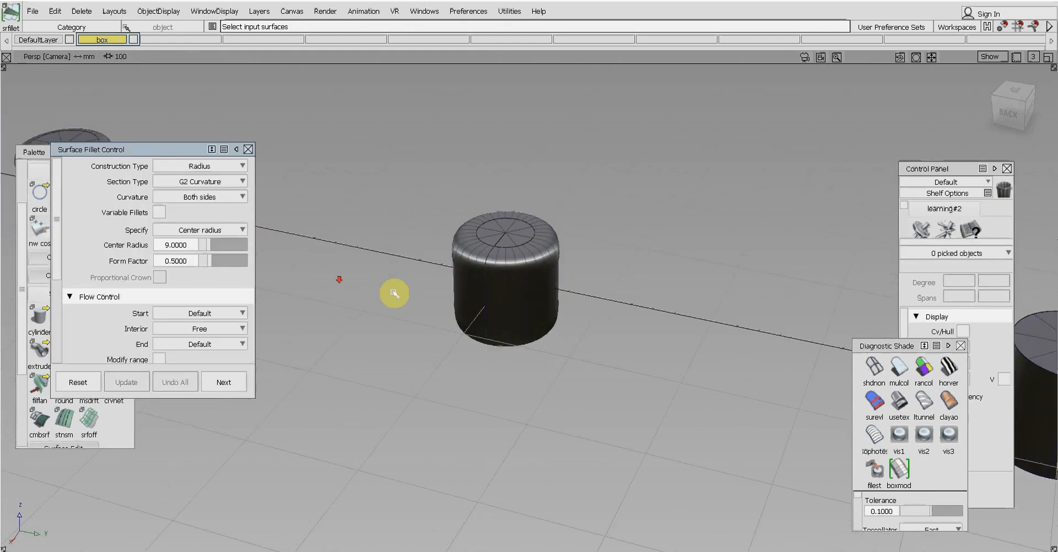
Step: Review the available fillet section types and the row of finished cylinders, ending at the unfilleted fifth cylinder
click(213, 182)
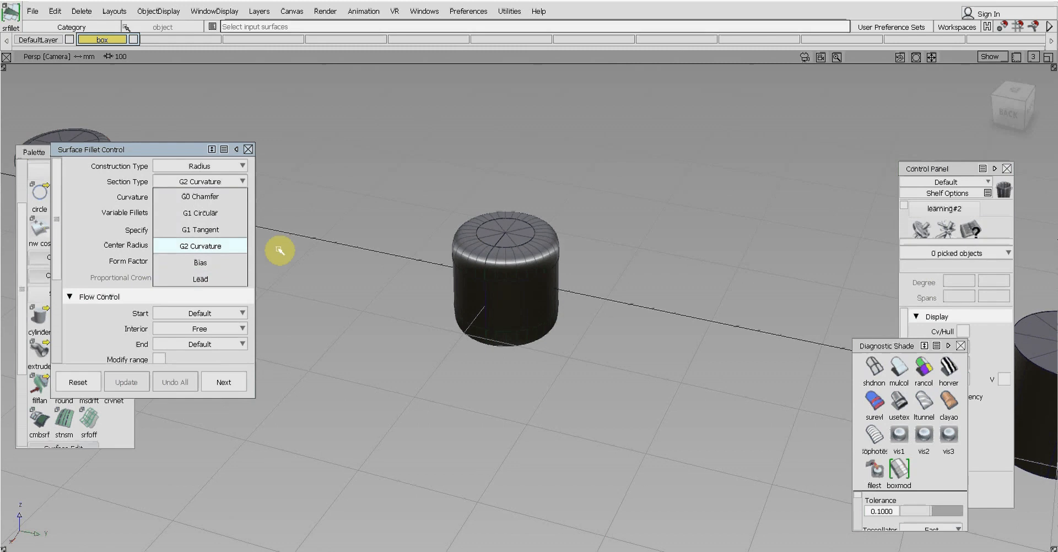
click(316, 289)
scroll(410, 352, down, 2)
alt+shift+middle_drag(677, 352, 745, 291)
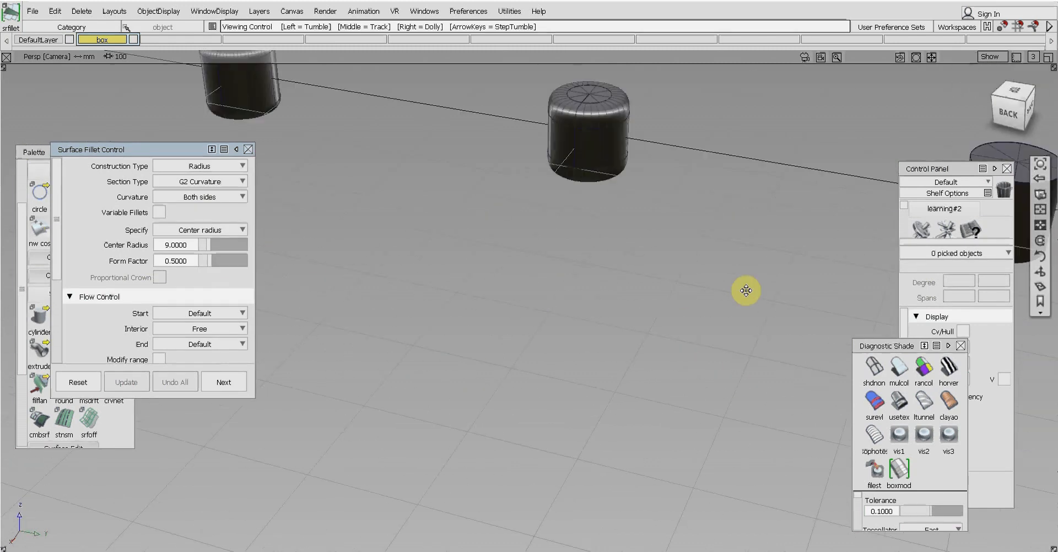
scroll(630, 313, up, 1)
alt+shift+right_drag(598, 267, 644, 259)
alt+shift+middle_drag(644, 259, 713, 251)
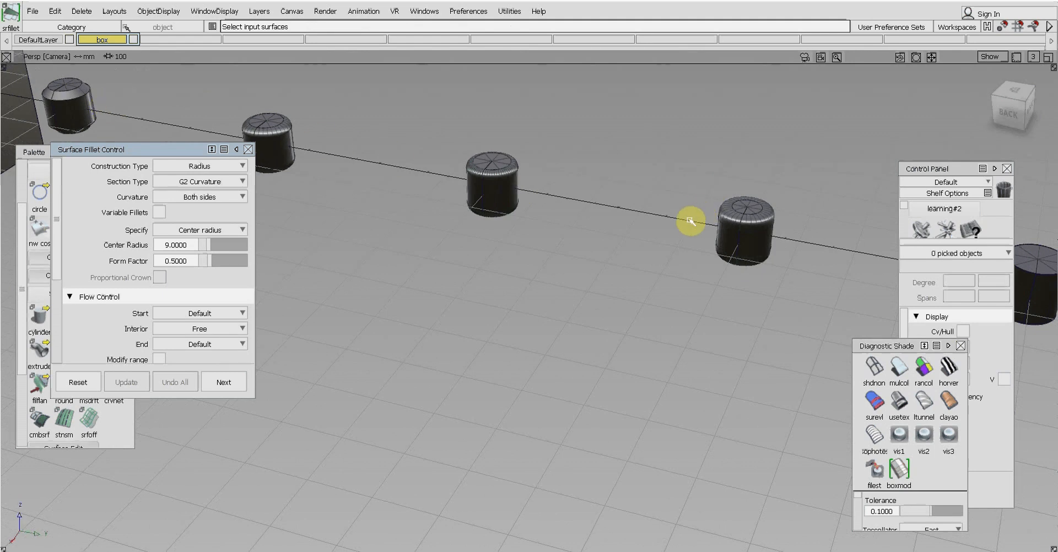
alt+shift+middle_drag(728, 304, 483, 318)
scroll(599, 284, up, 3)
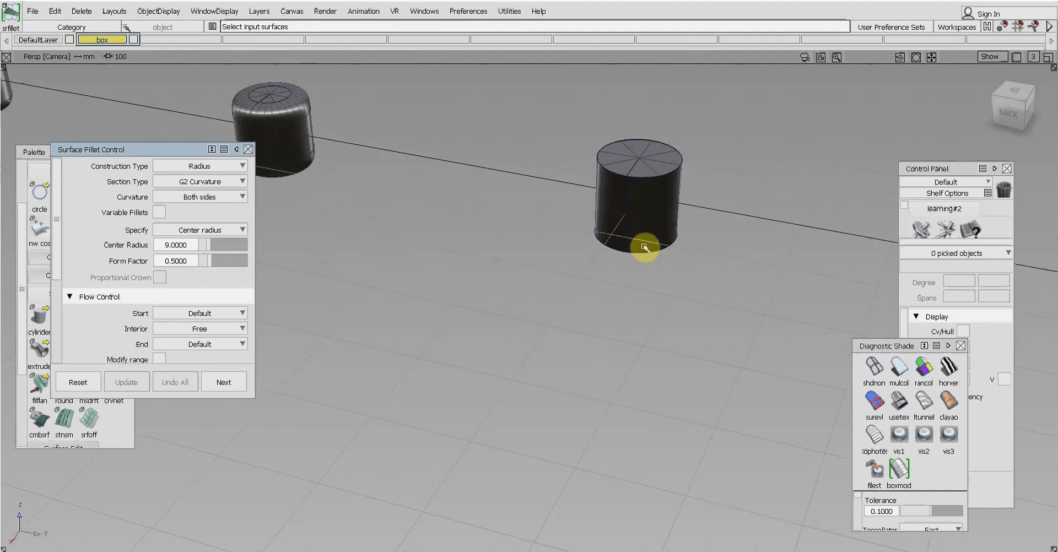
Step: Set the fillet's section type to Bias with the fifth cylinder centred in view
alt+shift+middle_drag(615, 253, 527, 301)
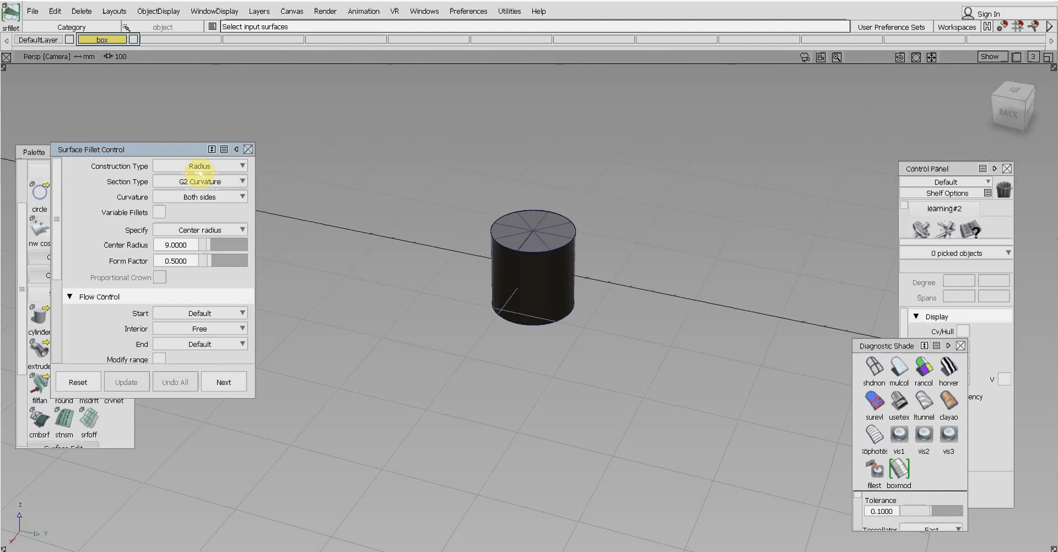
click(215, 177)
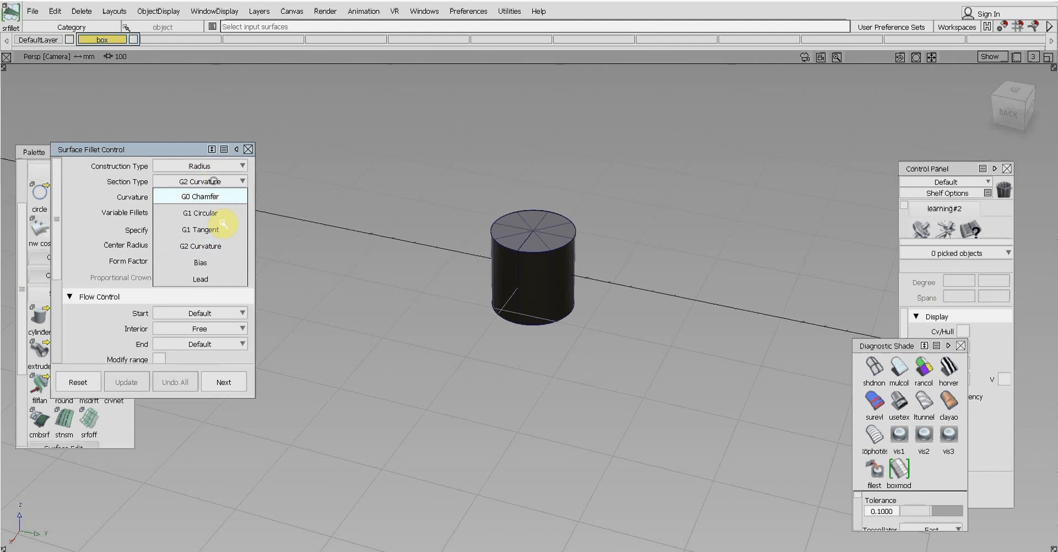
click(220, 257)
click(221, 181)
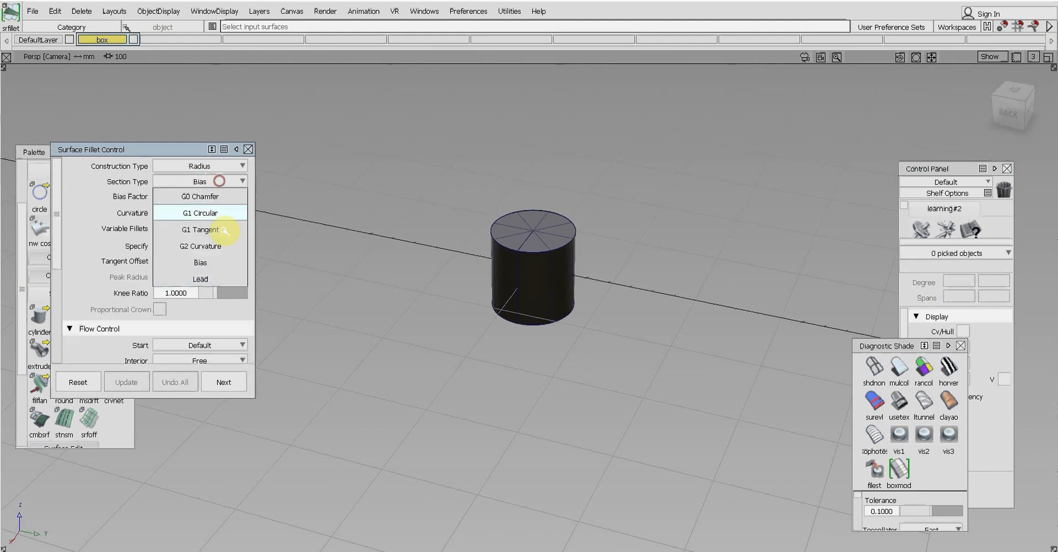
click(224, 259)
ctrl+shift+click(413, 288)
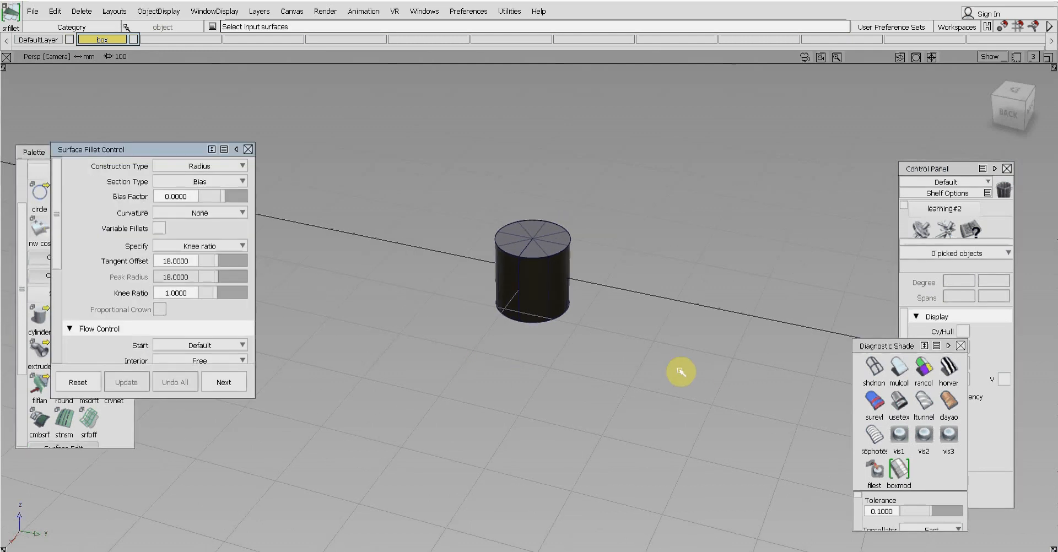
Step: Duplicate the fifth cylinder with its caps in place and start the Move tool on the copy
alt+shift+middle_drag(681, 372, 582, 278)
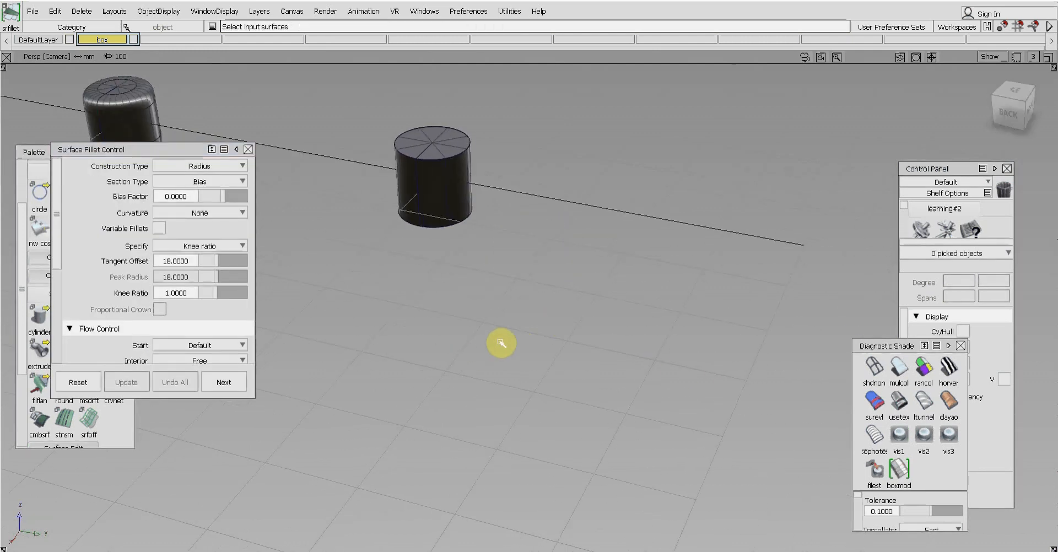
ctrl+shift+drag(500, 341, 508, 320)
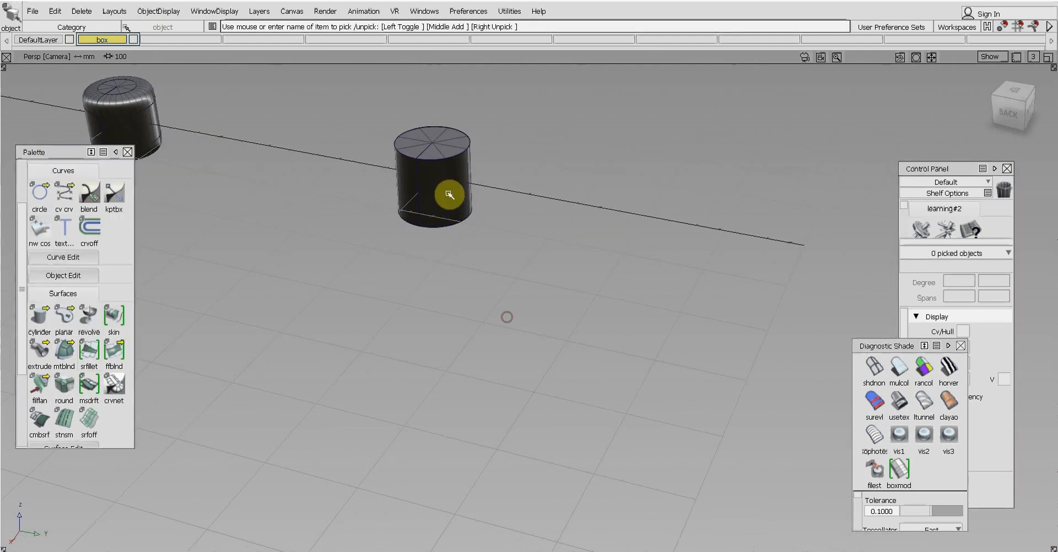
click(447, 184)
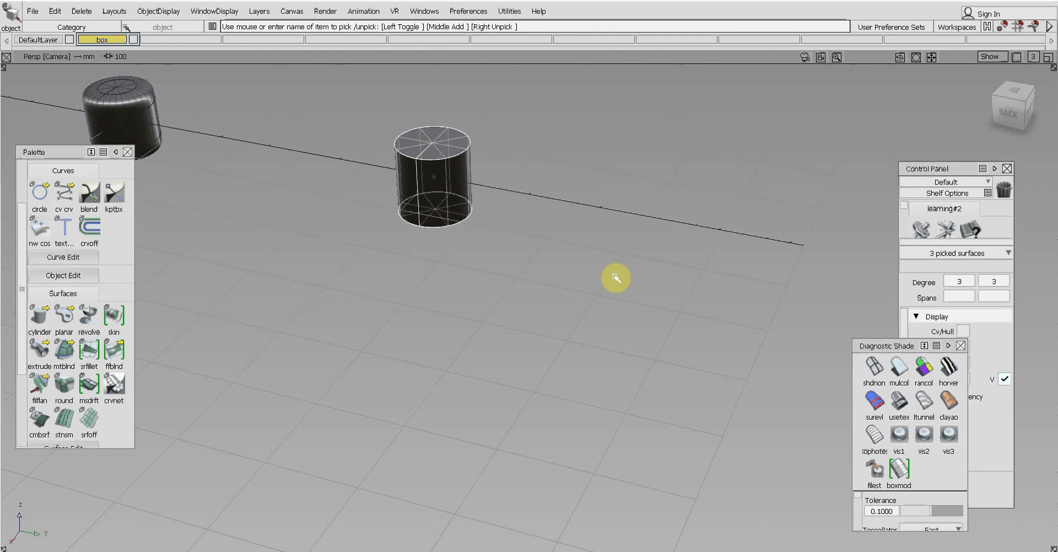
key(ctrl+v)
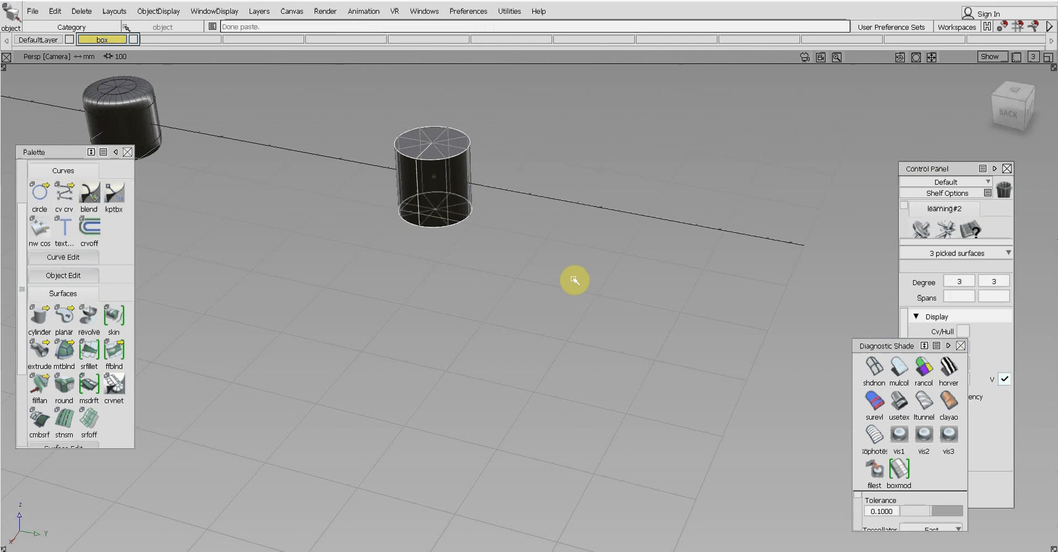
ctrl+shift+middle_drag(573, 280, 564, 263)
drag(633, 259, 729, 246)
drag(570, 276, 595, 281)
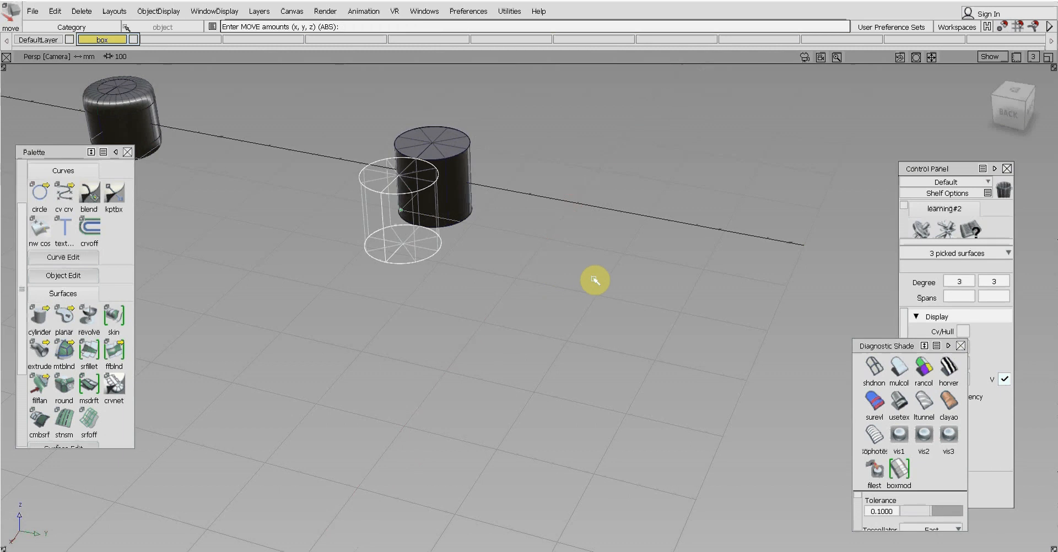
drag(529, 272, 696, 307)
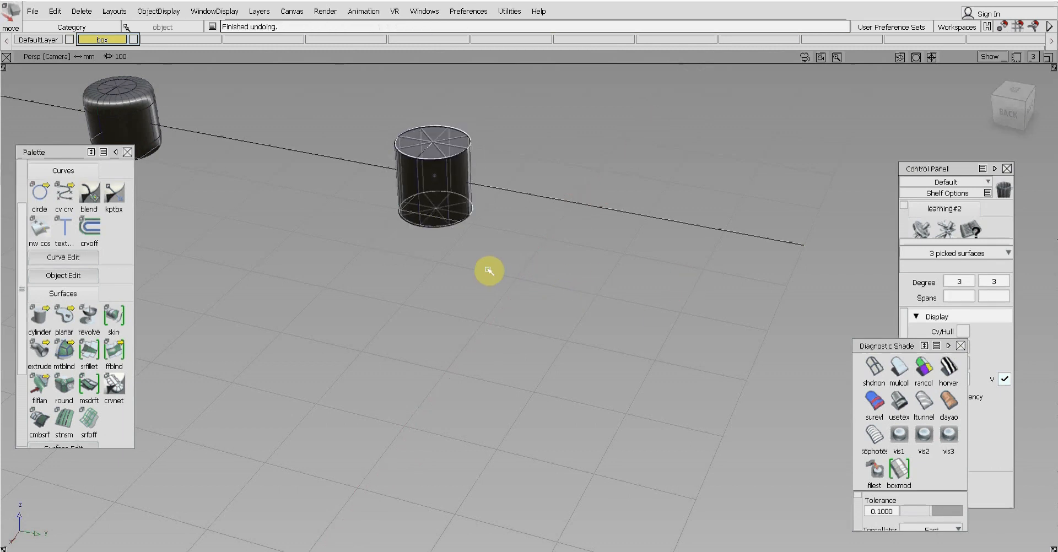
Step: Move the cylinder copy along Y to 3200 at the end of the row and shade it with the selection cleared
drag(488, 269, 490, 268)
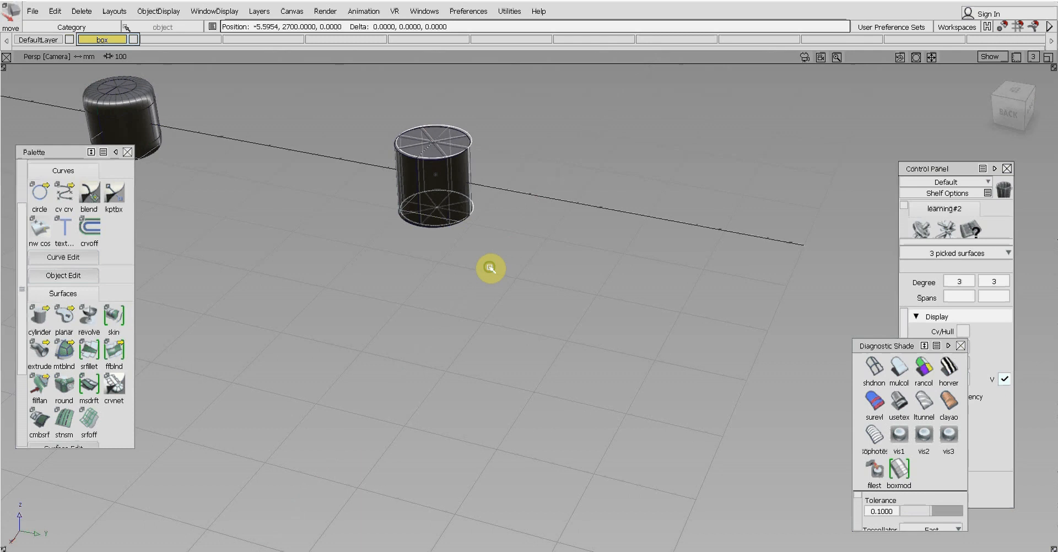
middle_drag(488, 266, 730, 345)
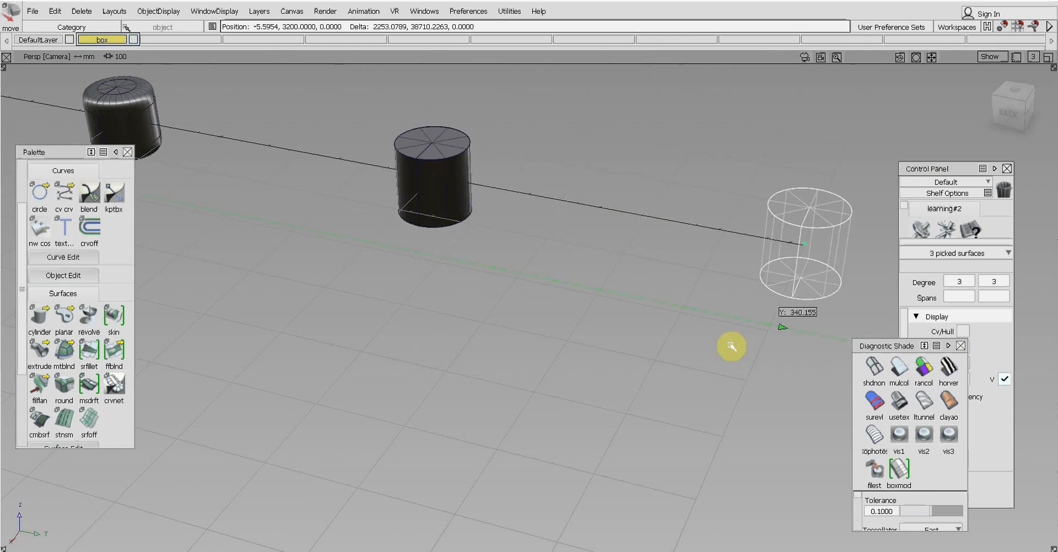
click(654, 330)
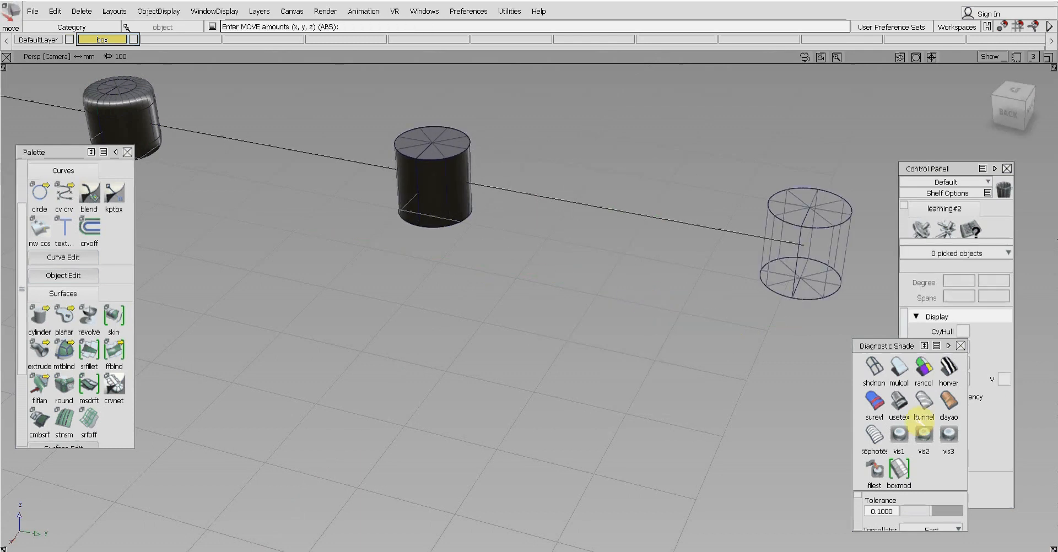
alt+shift+middle_drag(588, 291, 570, 306)
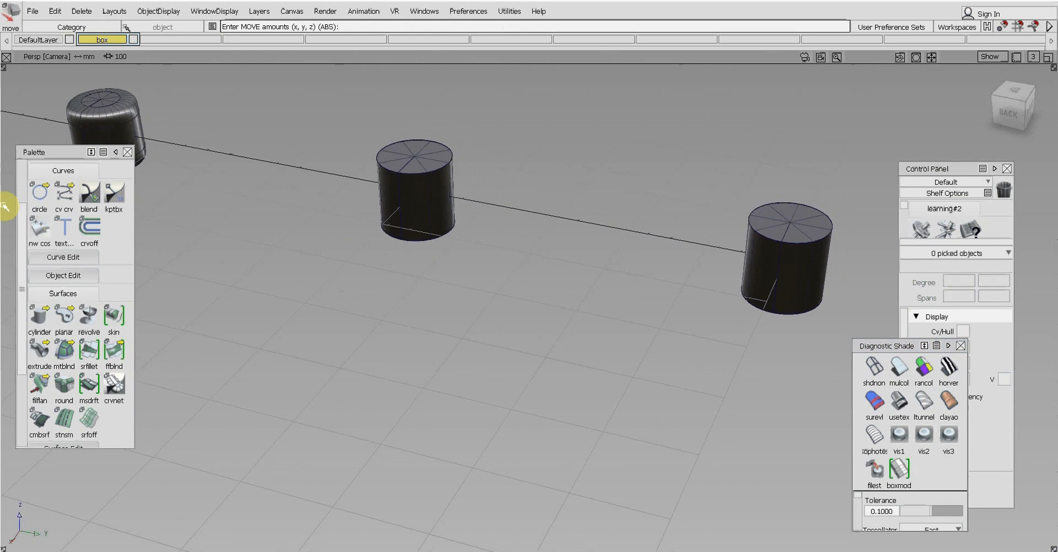
Step: Build a Bias fillet with bias factor 0, tangent offset 18 and knee ratio 1 between the fifth cylinder's body and its end caps
click(89, 358)
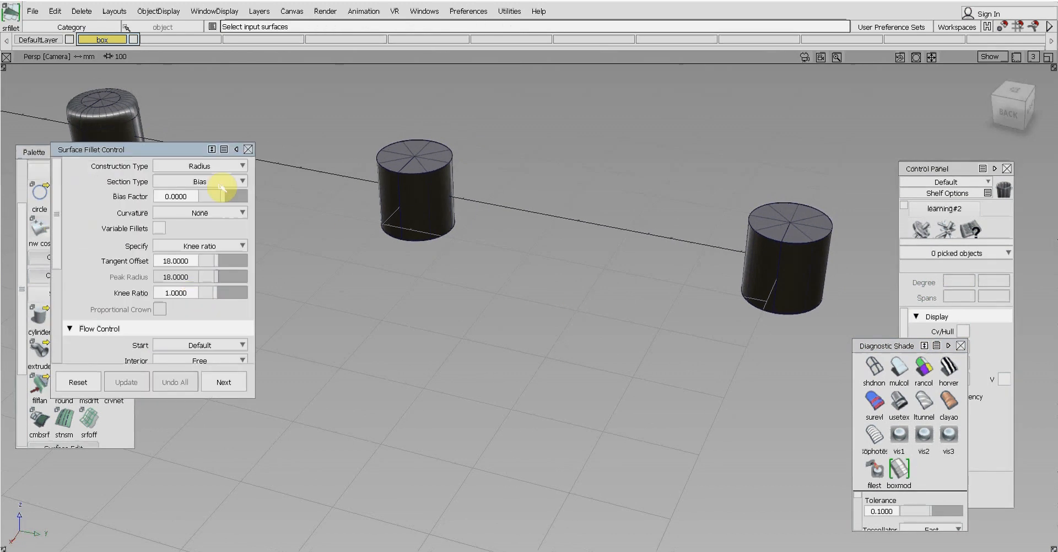
alt+shift+right_drag(349, 217, 459, 226)
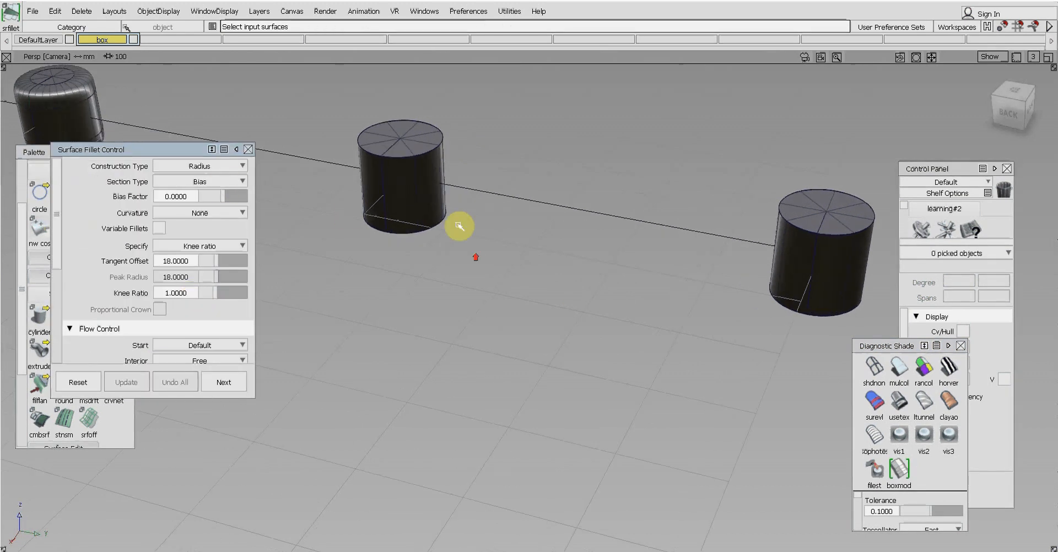
click(410, 131)
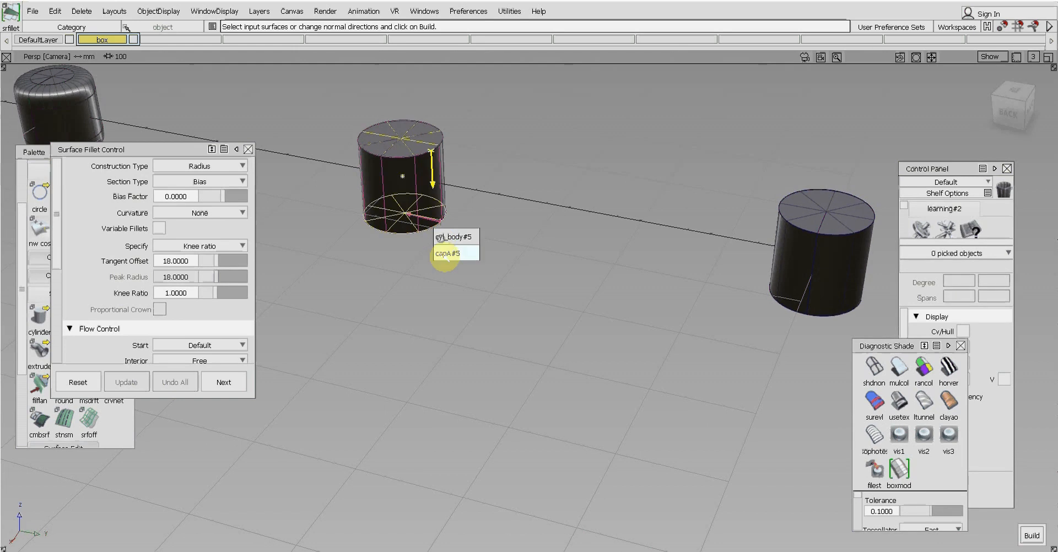
click(432, 212)
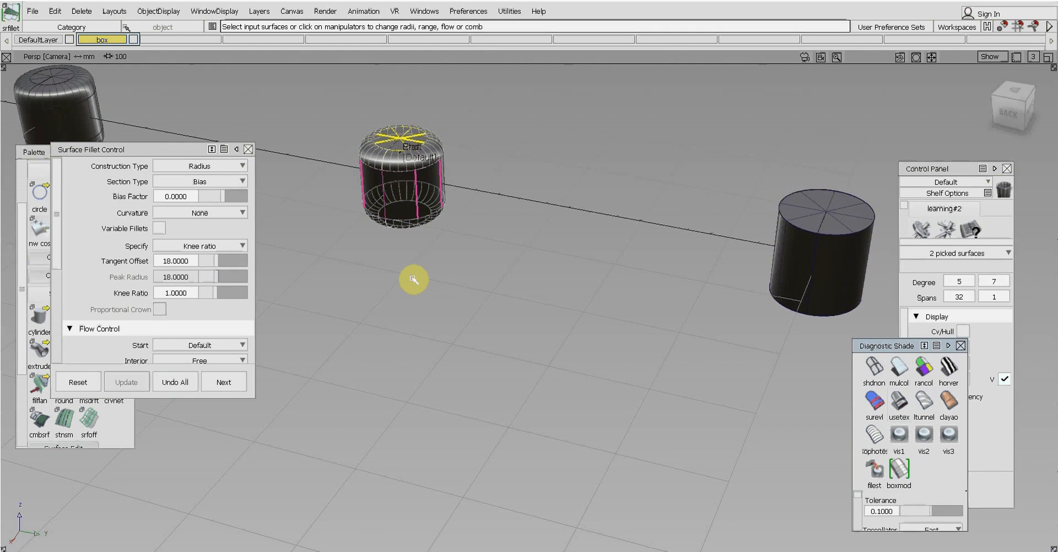
alt+shift+middle_drag(413, 280, 574, 297)
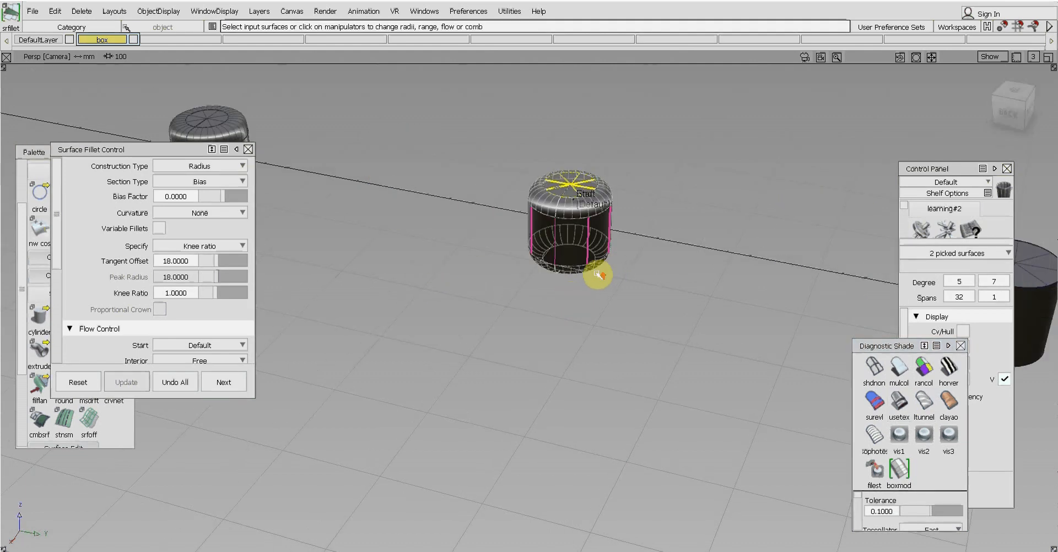
alt+shift+drag(598, 274, 551, 319)
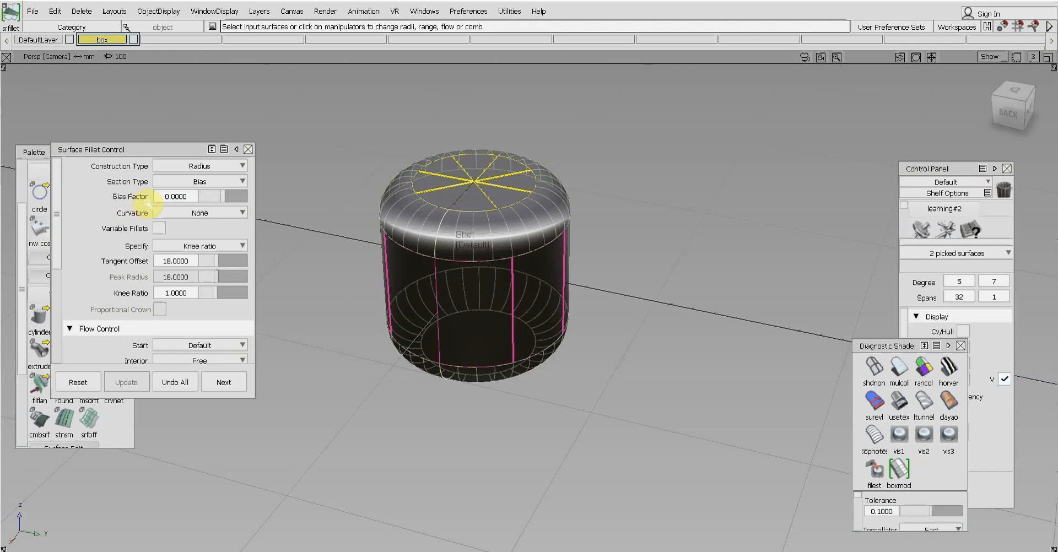
Step: Set the fillet's Bias Factor to -0.5 and view the reshaped edge on the fifth cylinder
drag(222, 197, 220, 197)
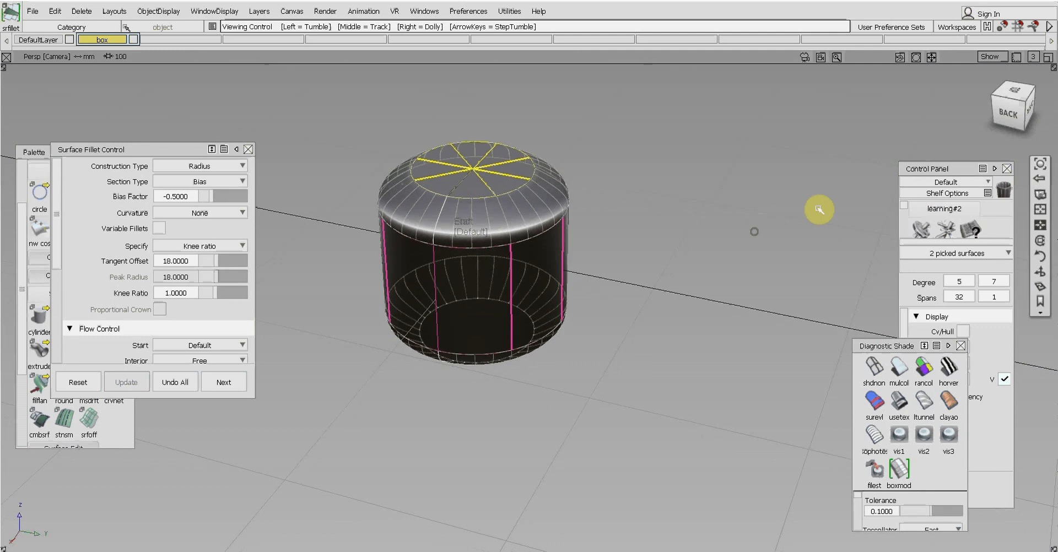
click(1007, 112)
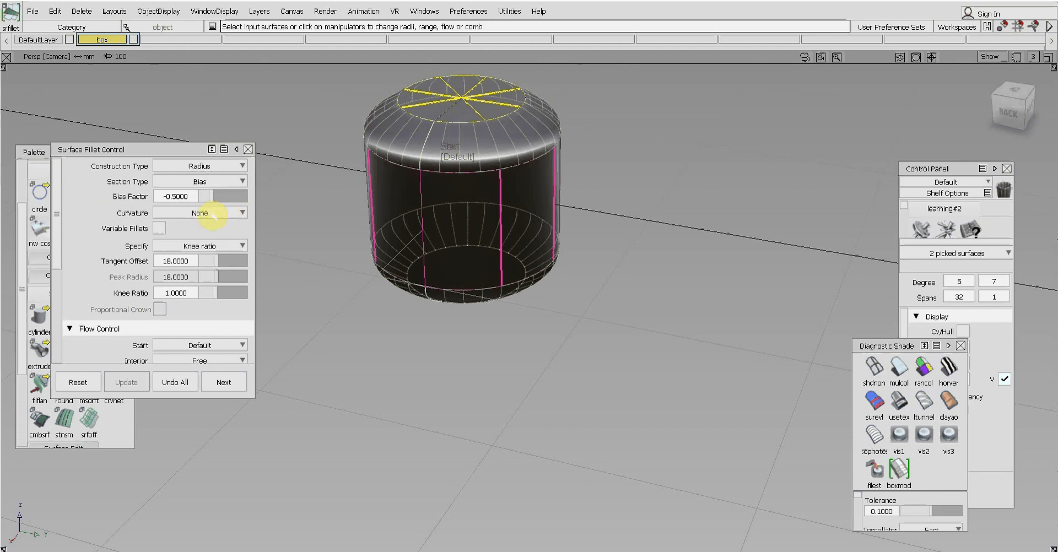
Step: Set the Bias fillet's curvature to Side 1 with a Bias Factor of 0.65
click(211, 213)
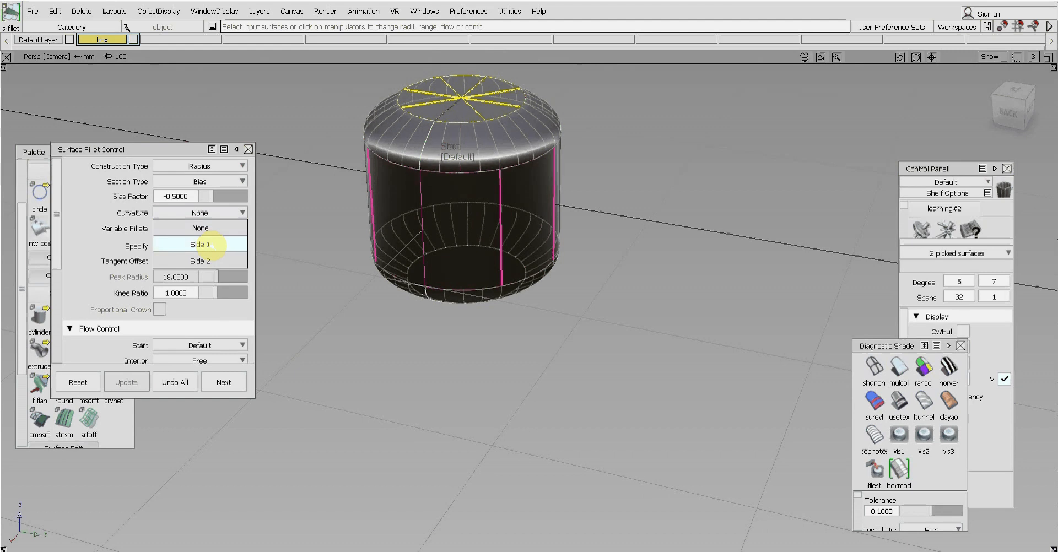
click(200, 244)
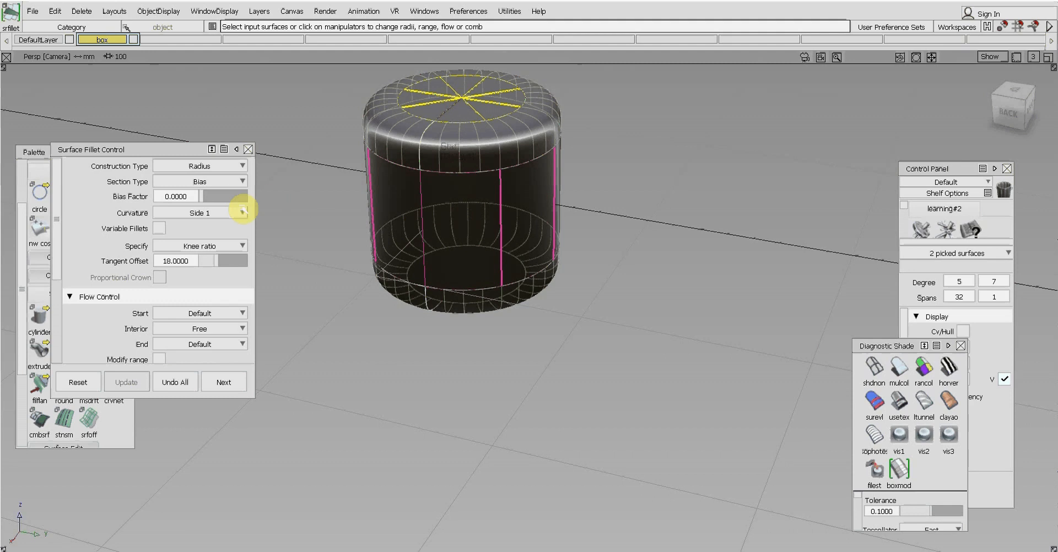
drag(199, 195, 231, 199)
Step: Set the Bias fillet's curvature to Side 2 with a Bias Factor of -0.65
click(241, 213)
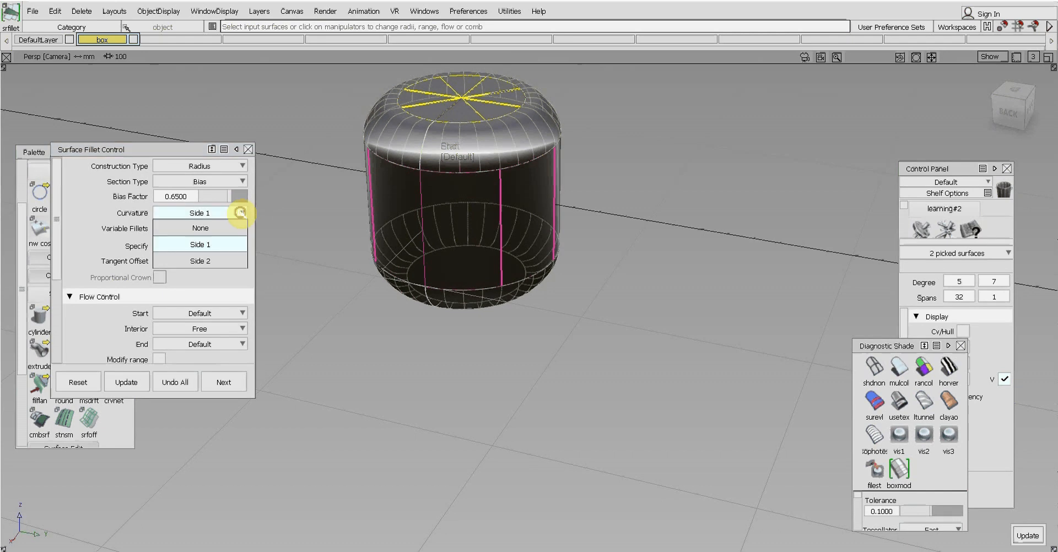
click(229, 257)
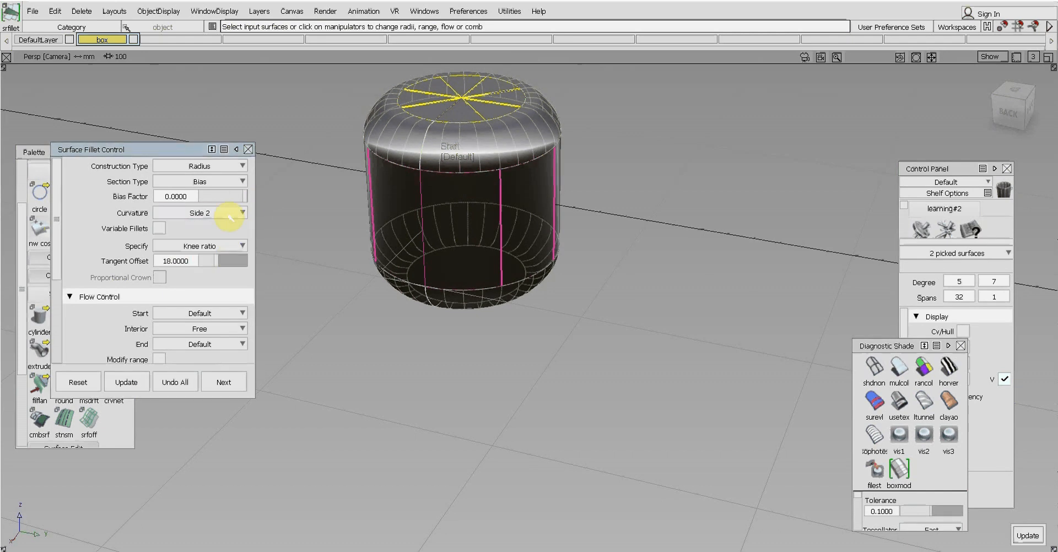
drag(239, 196, 214, 201)
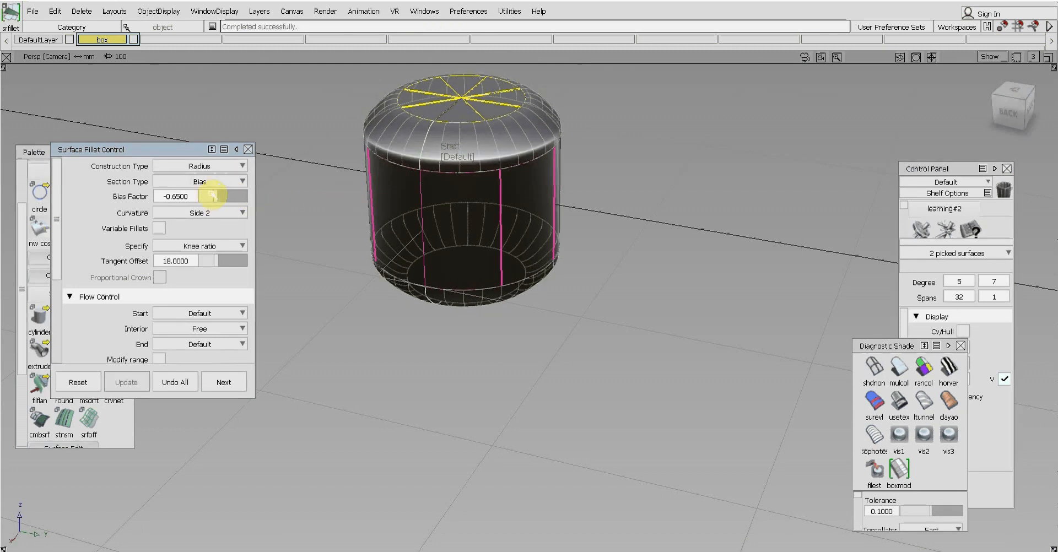
Step: Set the Bias fillet's Bias Factor to -0.9999 and view the reshaped edge up close
drag(213, 195, 199, 197)
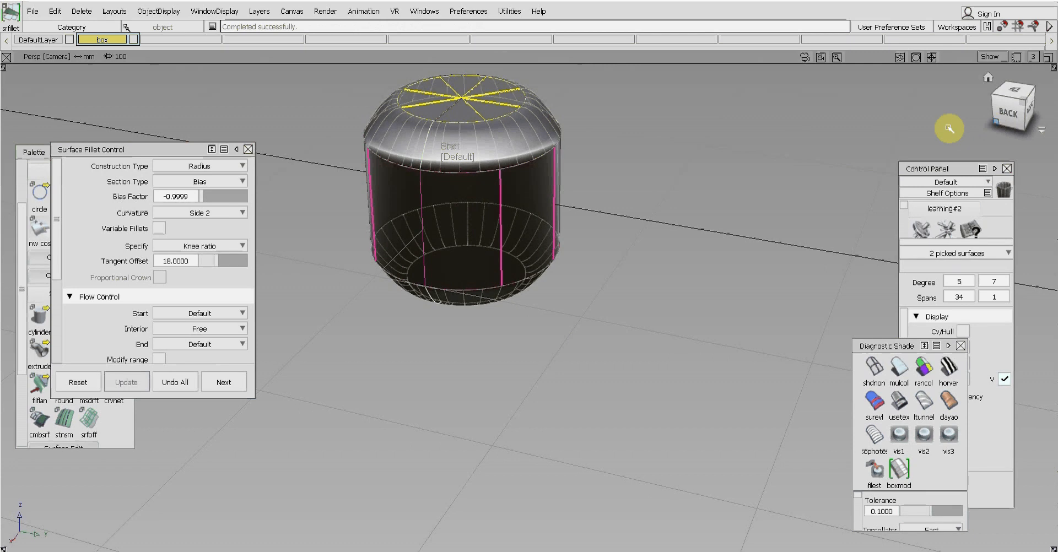
alt+shift+drag(954, 147, 586, 147)
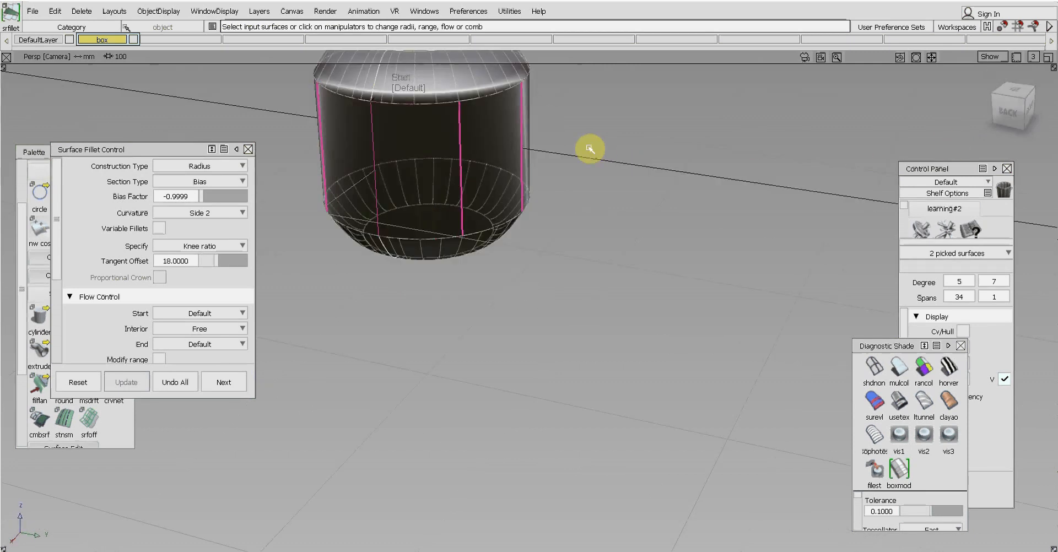
alt+shift+drag(627, 171, 633, 186)
scroll(463, 222, up, 5)
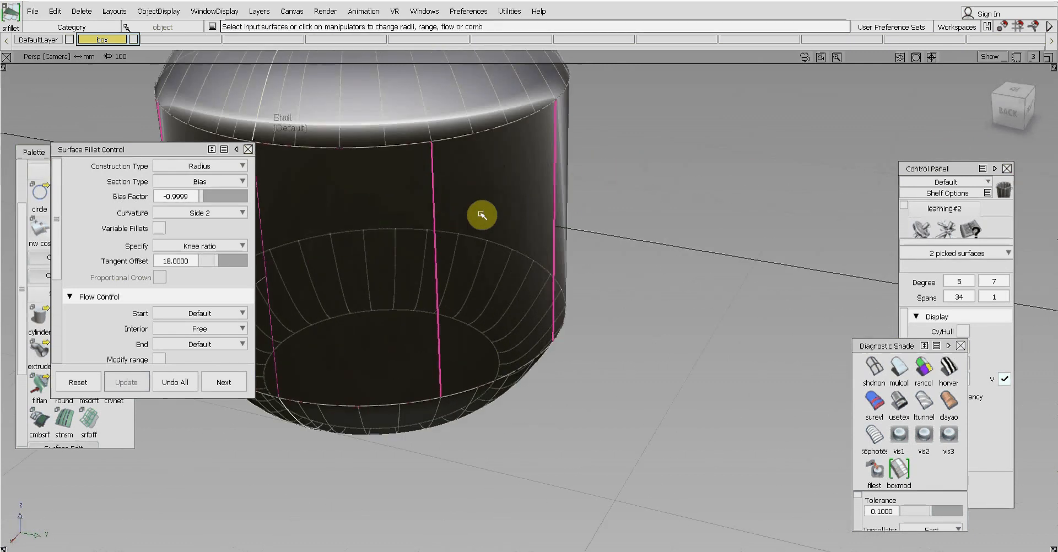
scroll(482, 215, down, 3)
alt+shift+drag(519, 207, 538, 217)
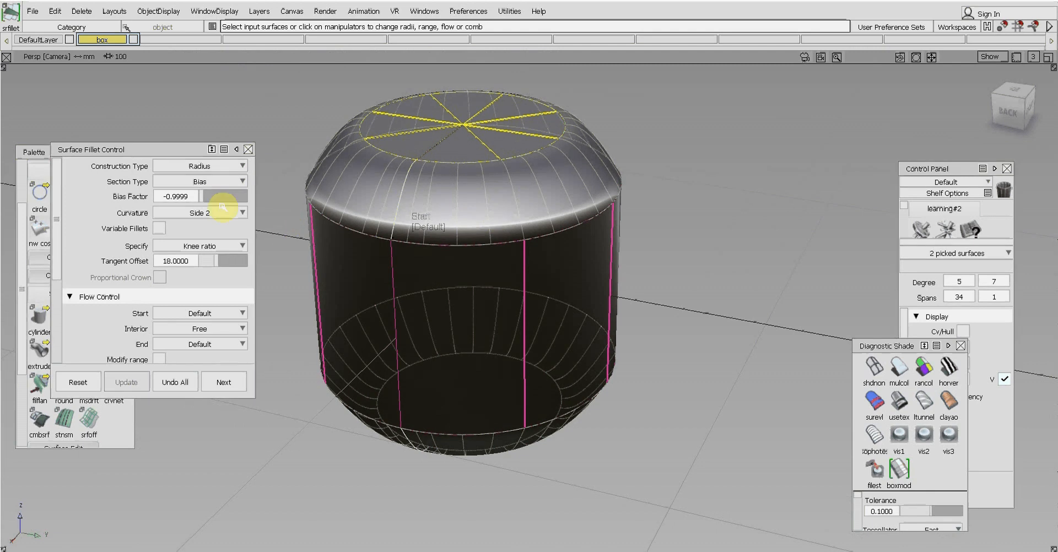
Step: Set the Bias fillet's Bias Factor to -0.65 and accept the fillet on the fifth cylinder
drag(205, 197, 211, 197)
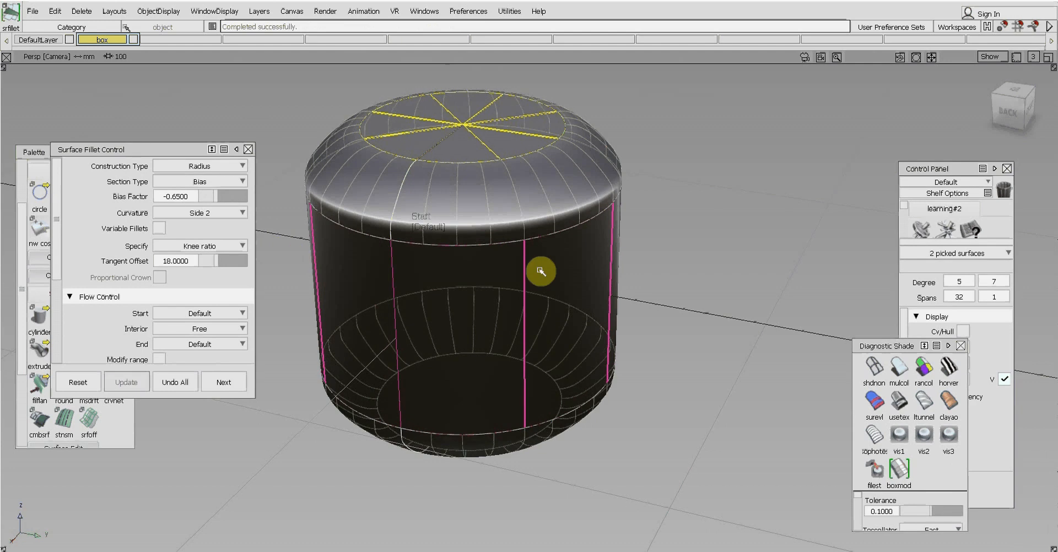
ctrl+shift+drag(715, 270, 638, 260)
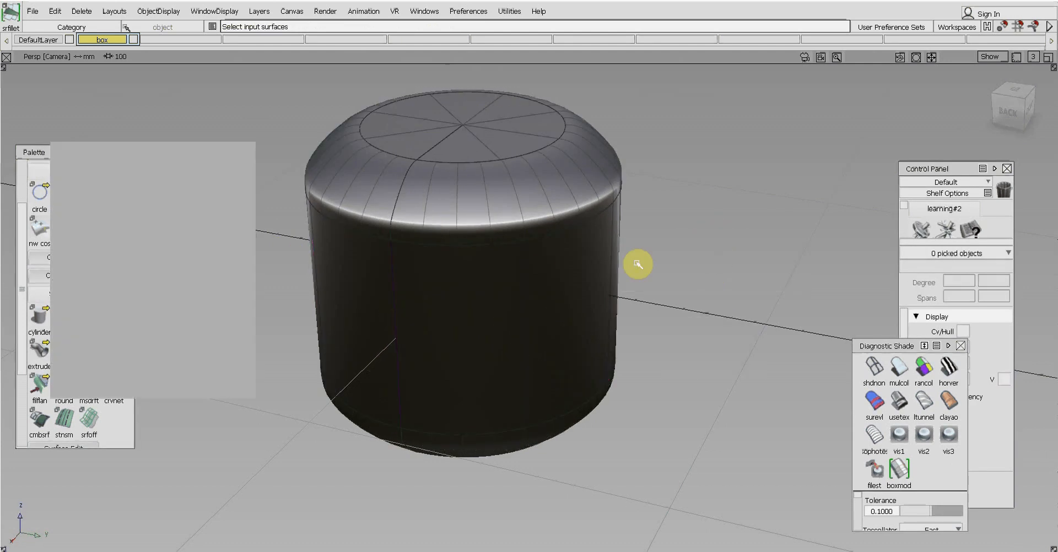
Step: Build a Lead fillet with tangent offset 18 and knee ratio 1 between the sixth cylinder's body and end caps, and apply usetex shading
alt+shift+drag(686, 306, 319, 233)
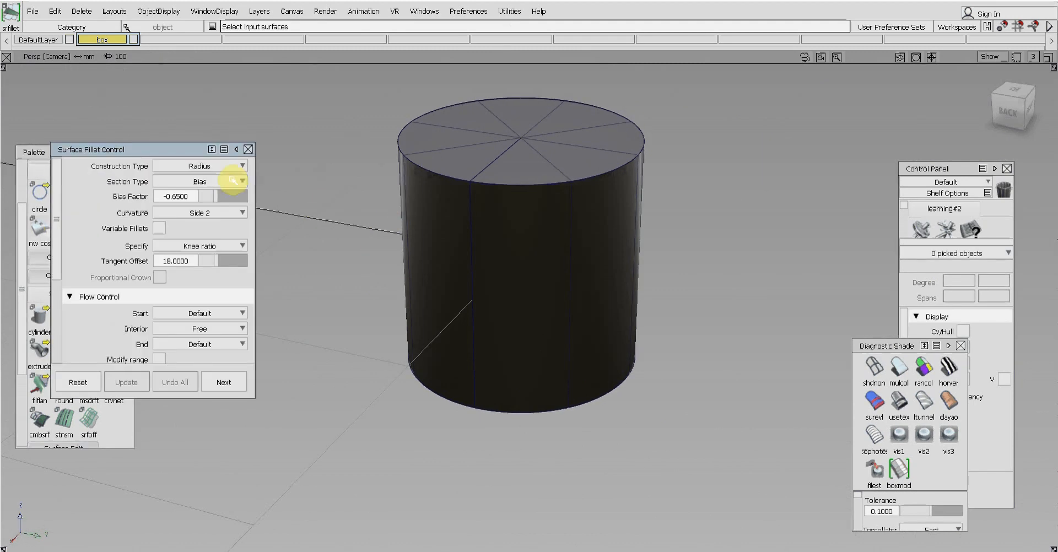
click(231, 180)
click(200, 279)
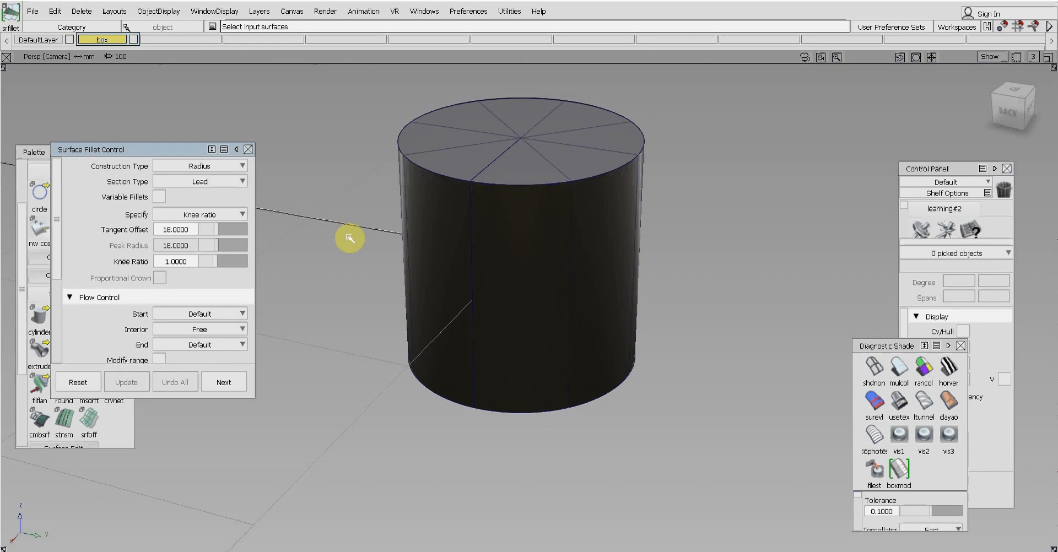
click(562, 253)
click(549, 159)
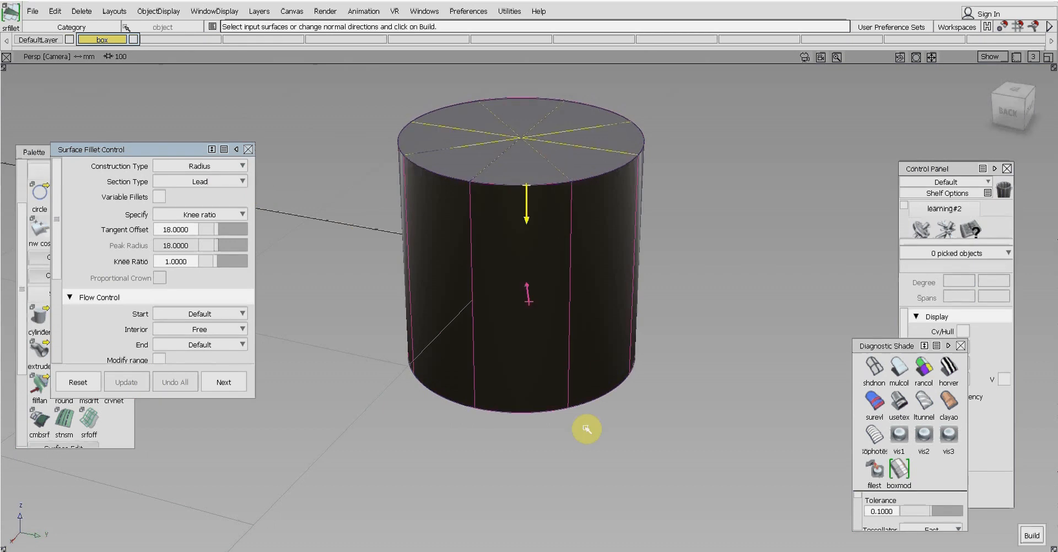
click(574, 408)
click(591, 431)
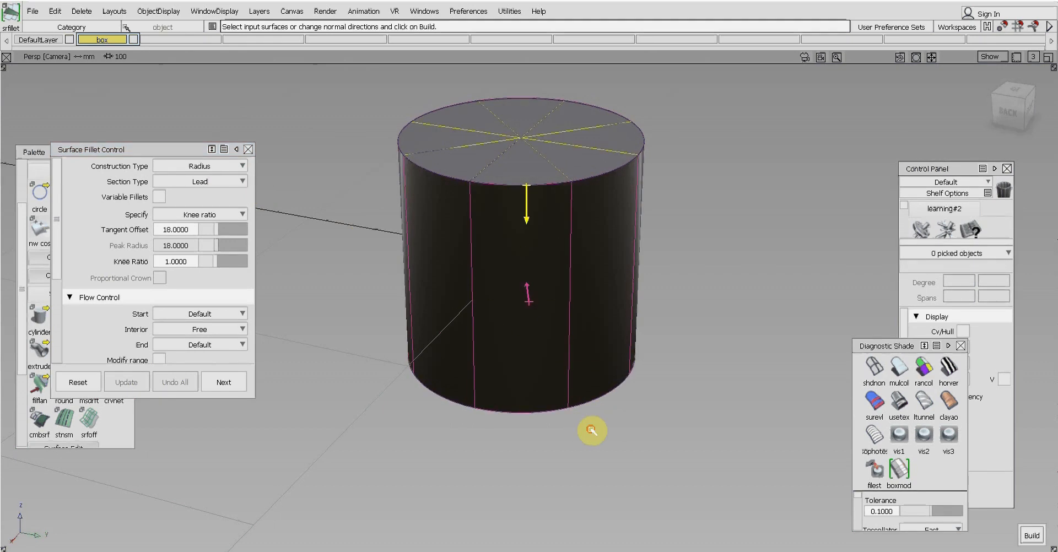
key(space)
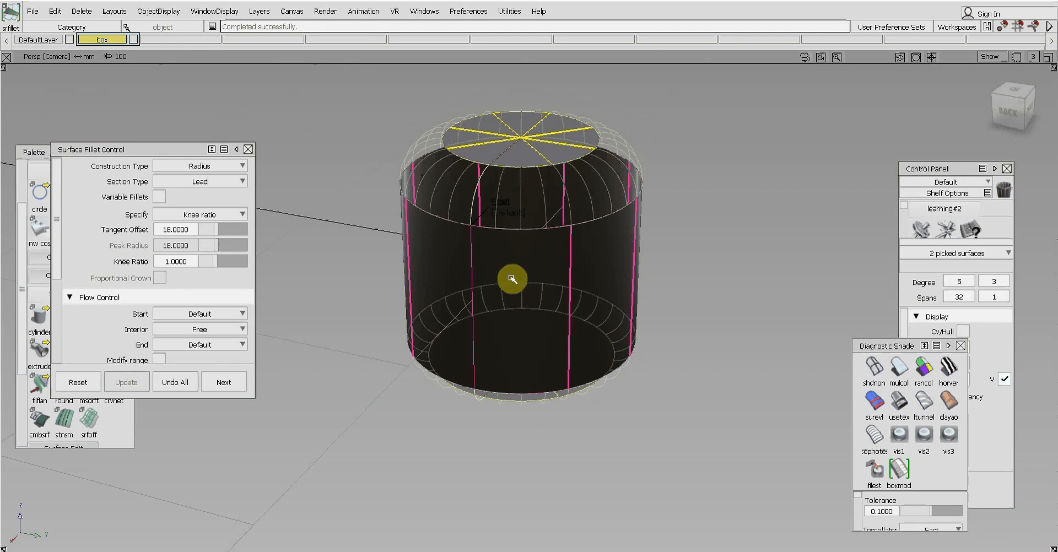
click(898, 401)
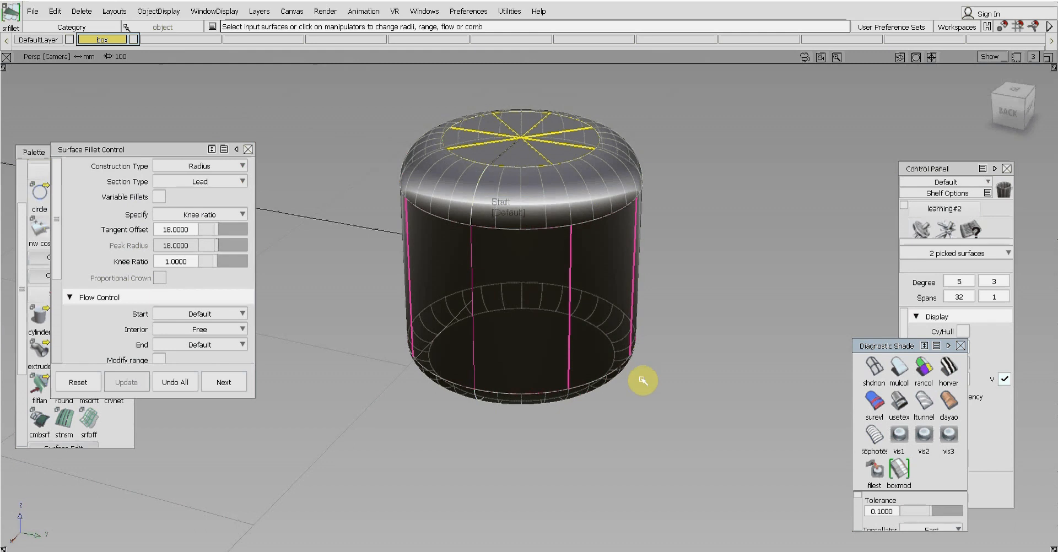
Step: Turn on Variable Fillets for the sixth cylinder's Lead fillet and bring its start profile into view
click(158, 197)
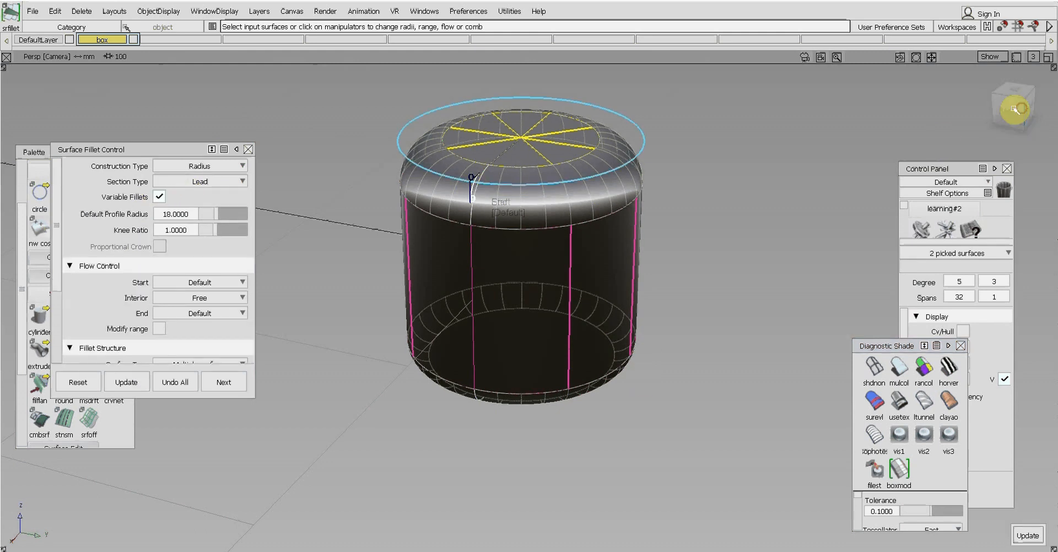
drag(1011, 108, 1014, 110)
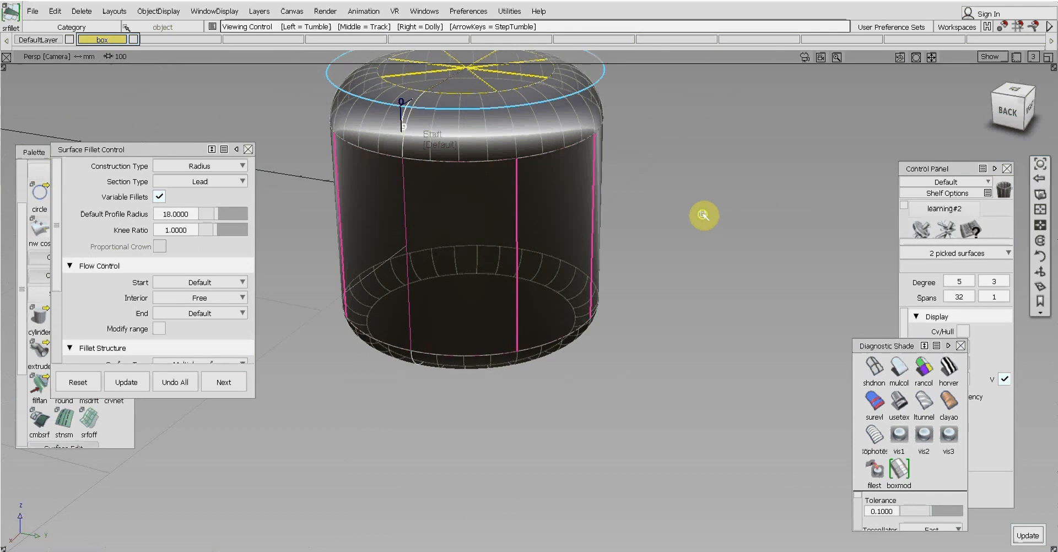
alt+shift+middle_drag(702, 214, 705, 231)
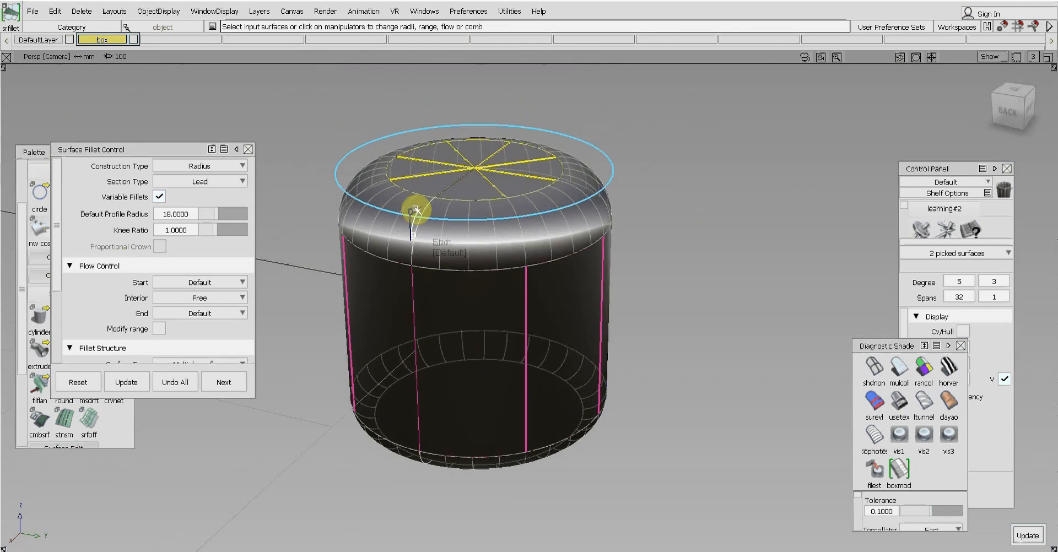
Step: Try a value of 15 on the variable Lead fillet's start profile, inspect the rebuilt surfaces and undo the build
text(1)
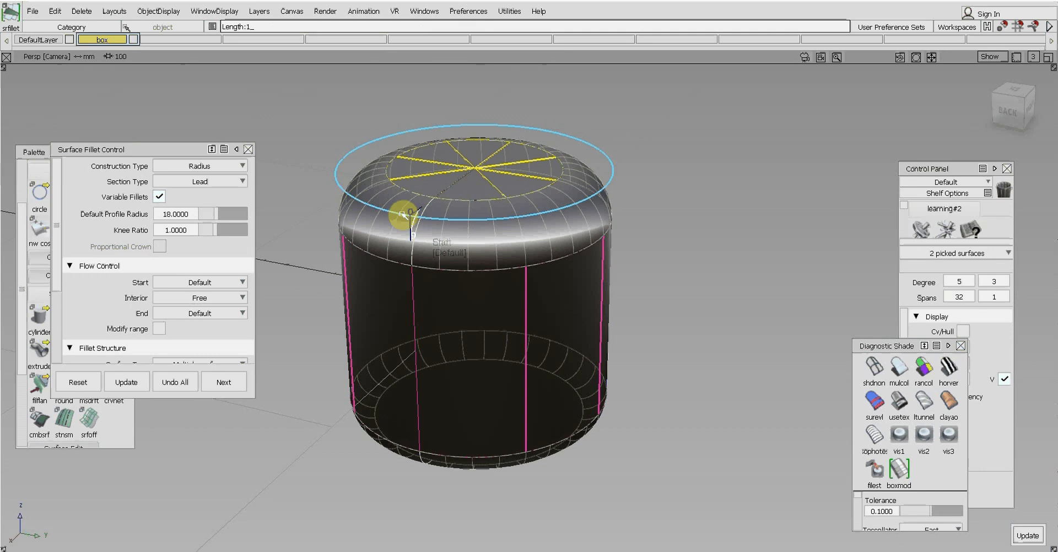
text(5)
key(Return)
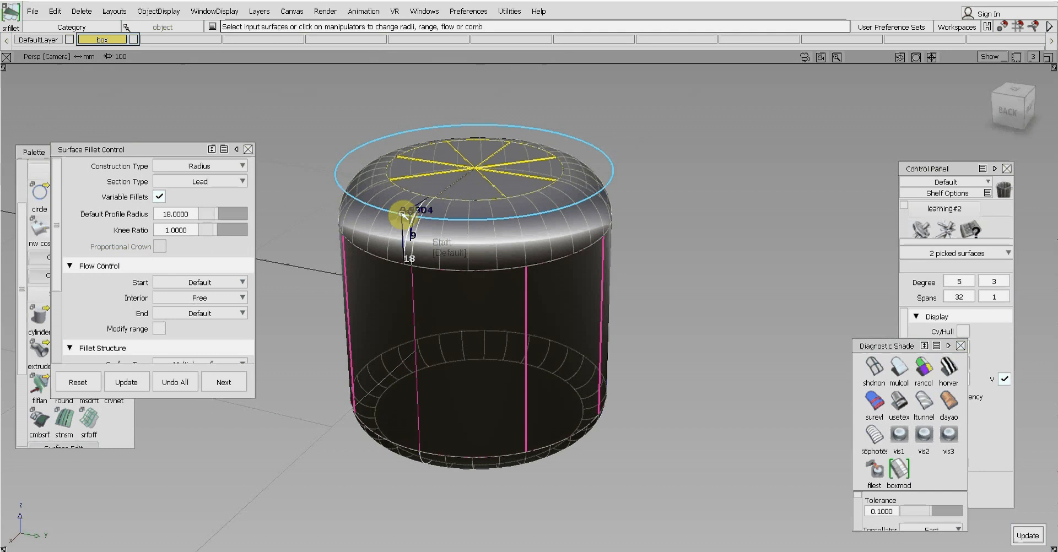
text(15)
key(Return)
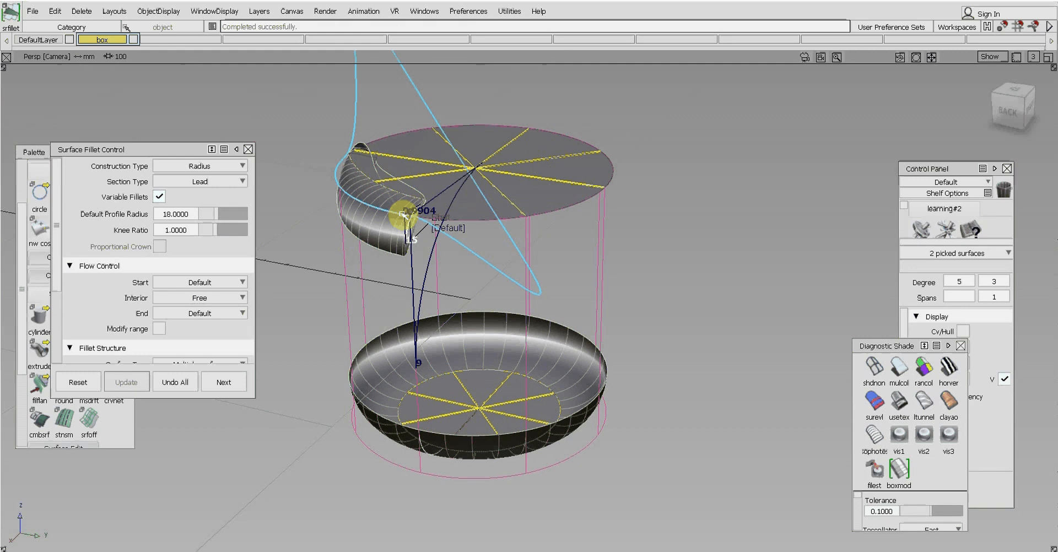
click(413, 238)
scroll(340, 253, up, 1)
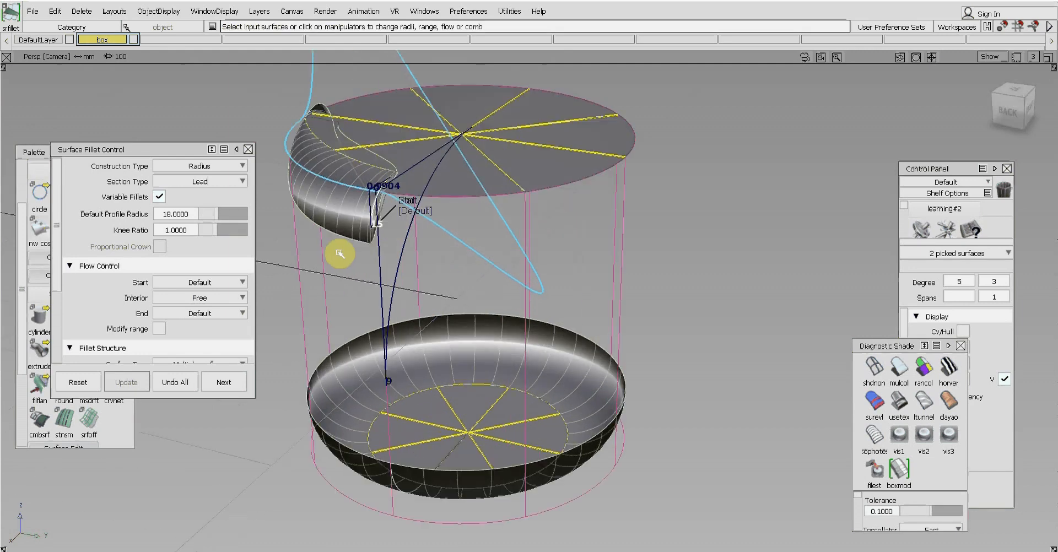
scroll(338, 253, down, 2)
scroll(419, 243, up, 1)
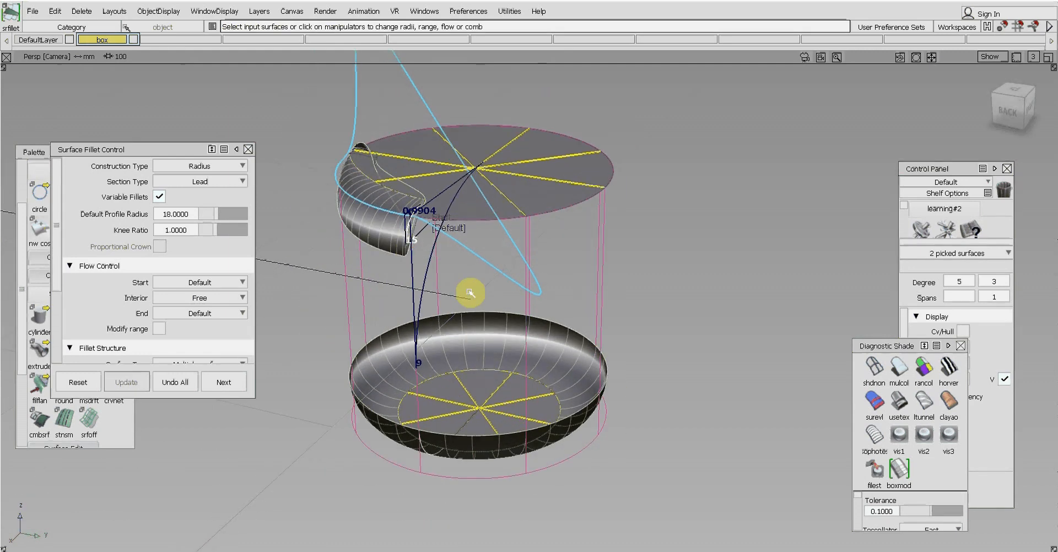
click(175, 382)
Step: Rebuild the Lead fillet between the sixth cylinder's body and its end caps with variable fillets and a default profile radius of 18
ctrl+shift+drag(739, 299, 740, 271)
click(541, 310)
click(536, 221)
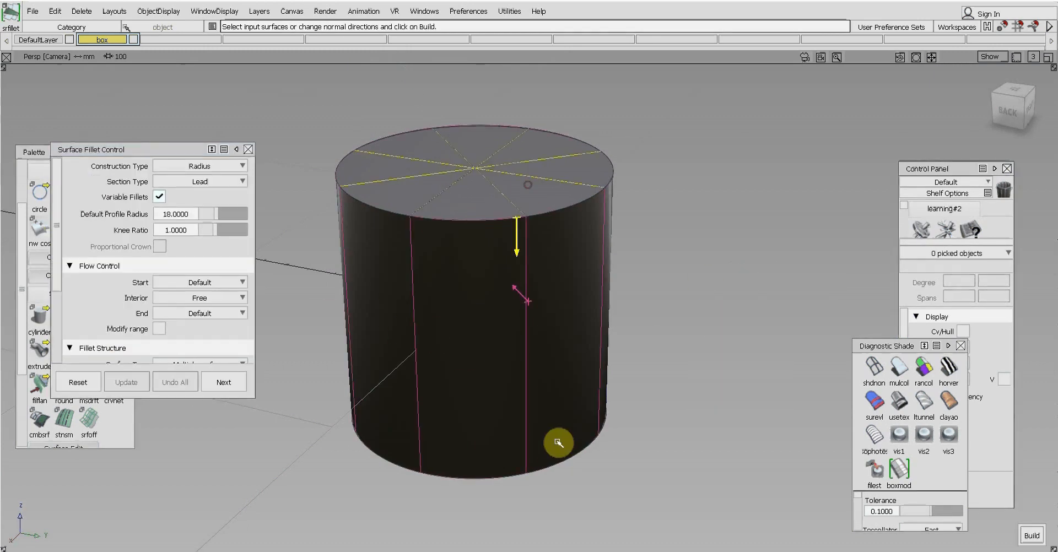
click(559, 468)
click(569, 489)
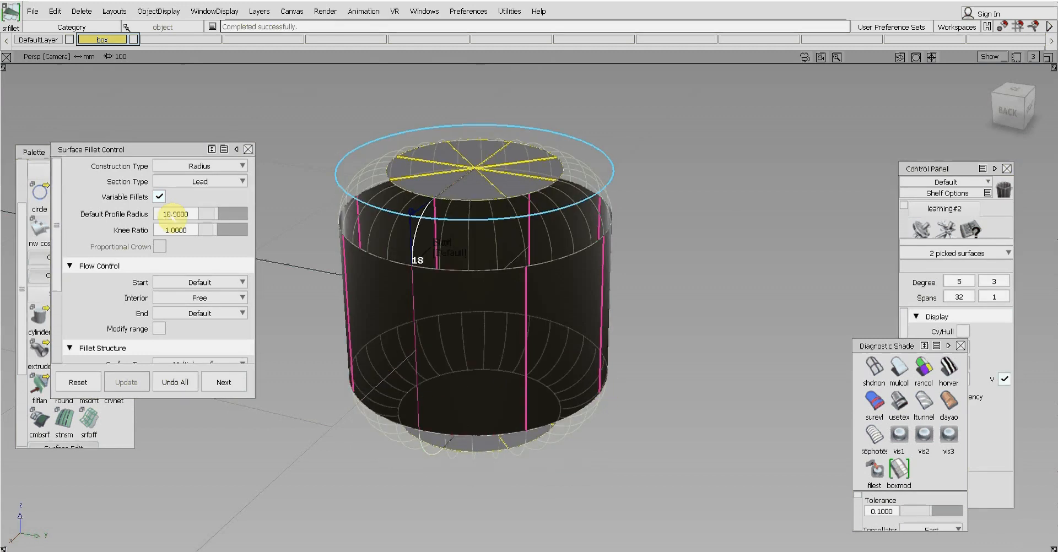
click(159, 197)
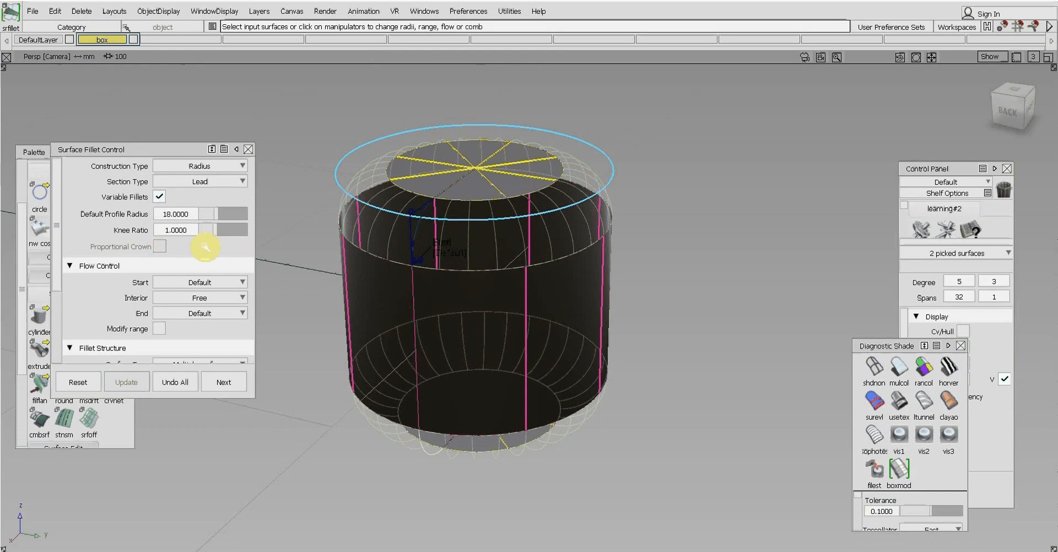
Step: Set the Lead fillet's Knee Ratio to 1.9 and accept the fillet
mouse_move(211, 230)
mouse_down()
mouse_move(306, 239)
mouse_move(230, 232)
mouse_move(239, 221)
mouse_move(359, 217)
mouse_move(221, 226)
mouse_up()
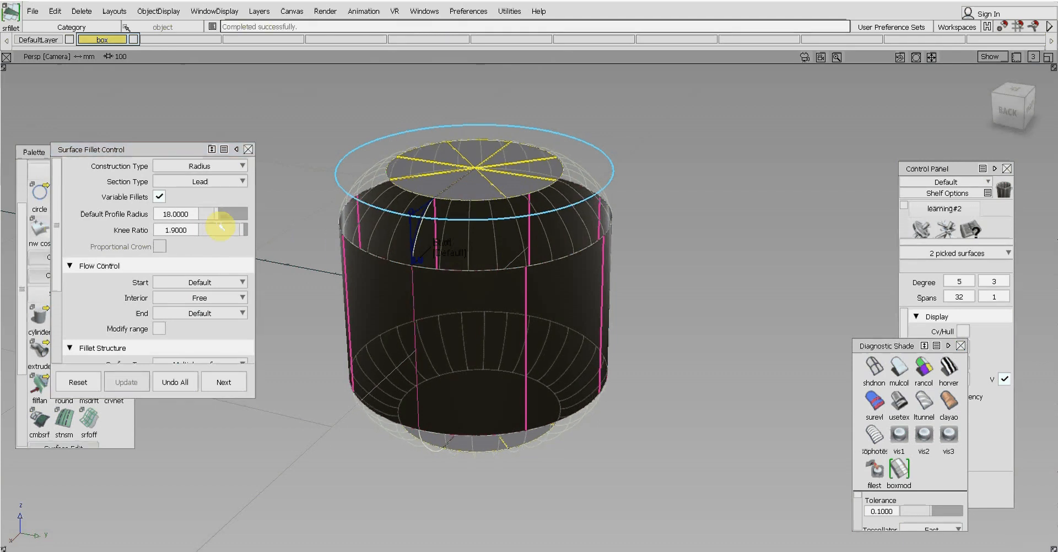
scroll(232, 308, down, 3)
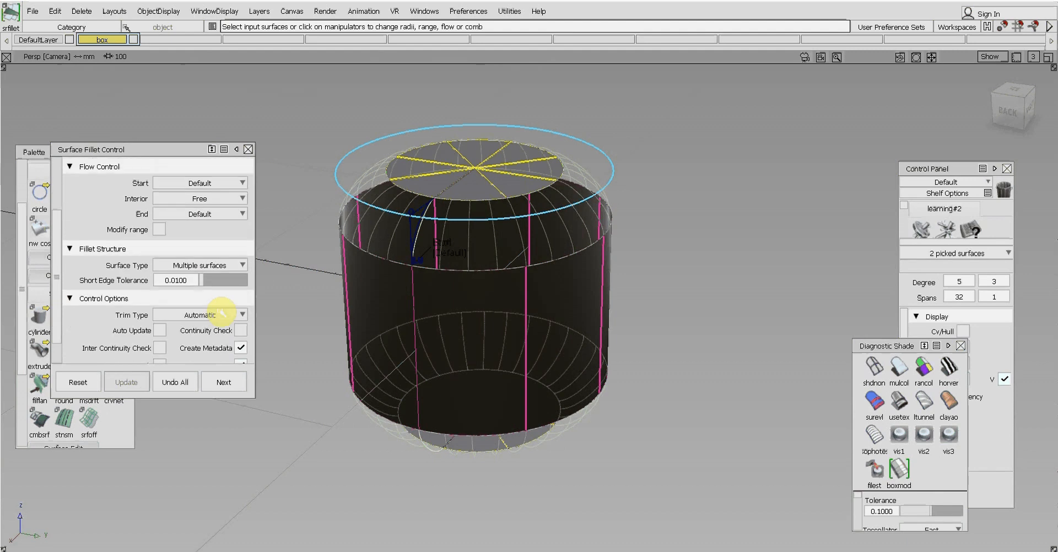
ctrl+shift+click(406, 275)
ctrl+shift+drag(407, 269, 408, 245)
Step: Close the Surface Fillet settings and apply the usetex diagnostic shading to the row of cylinders
scroll(392, 274, down, 5)
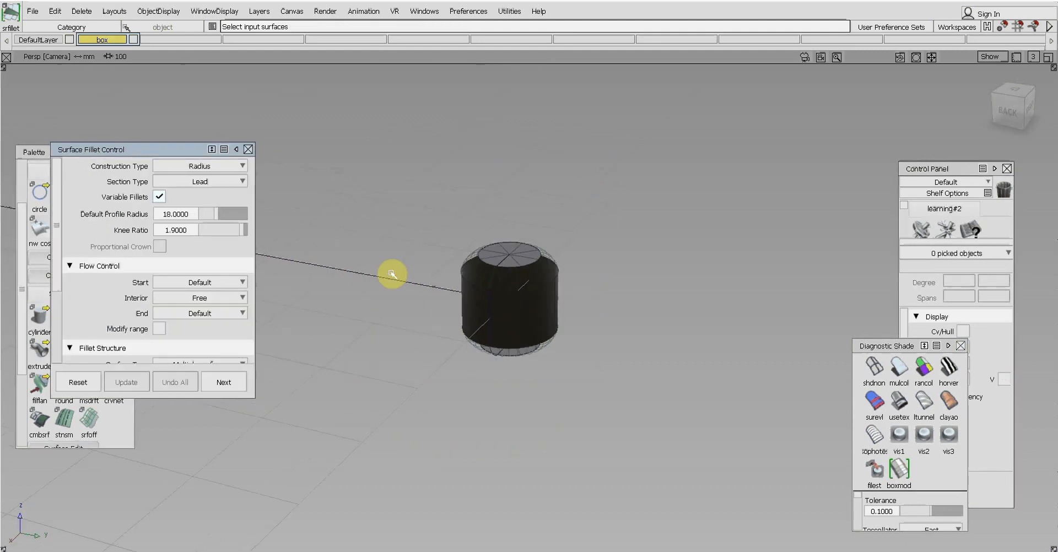
alt+shift+middle_drag(417, 243, 404, 205)
scroll(480, 208, down, 5)
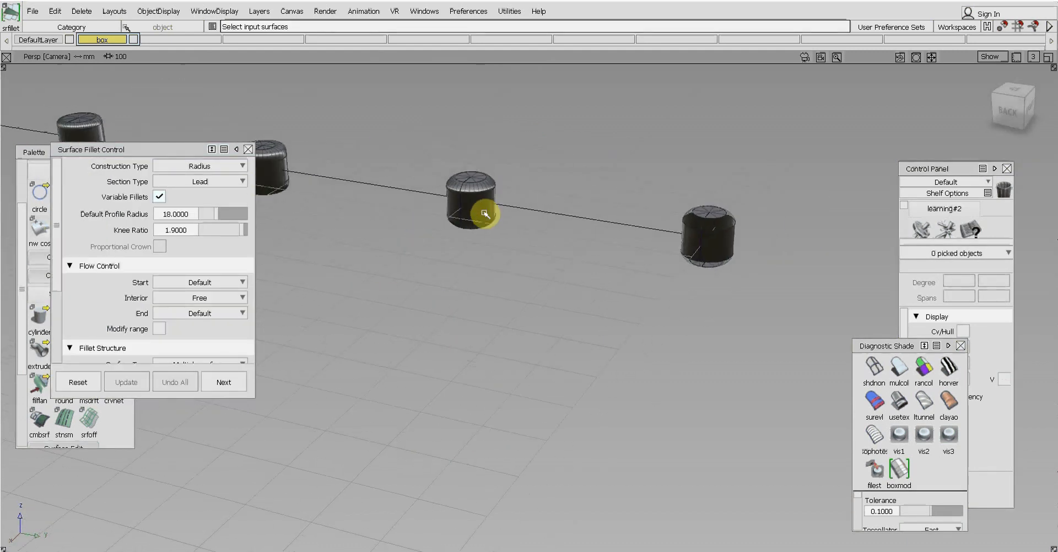
ctrl+shift+drag(434, 179, 435, 164)
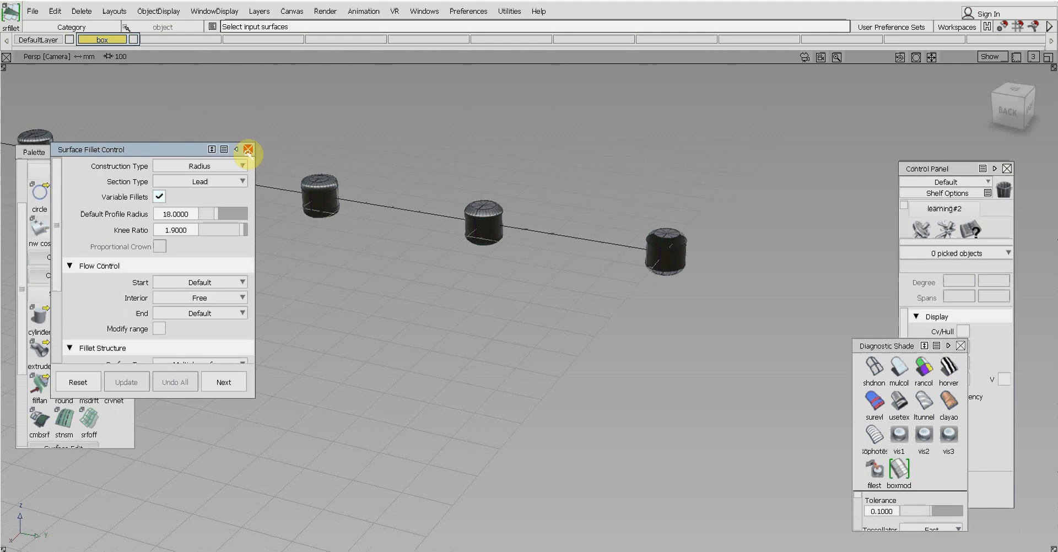
click(248, 149)
drag(1022, 107, 1021, 123)
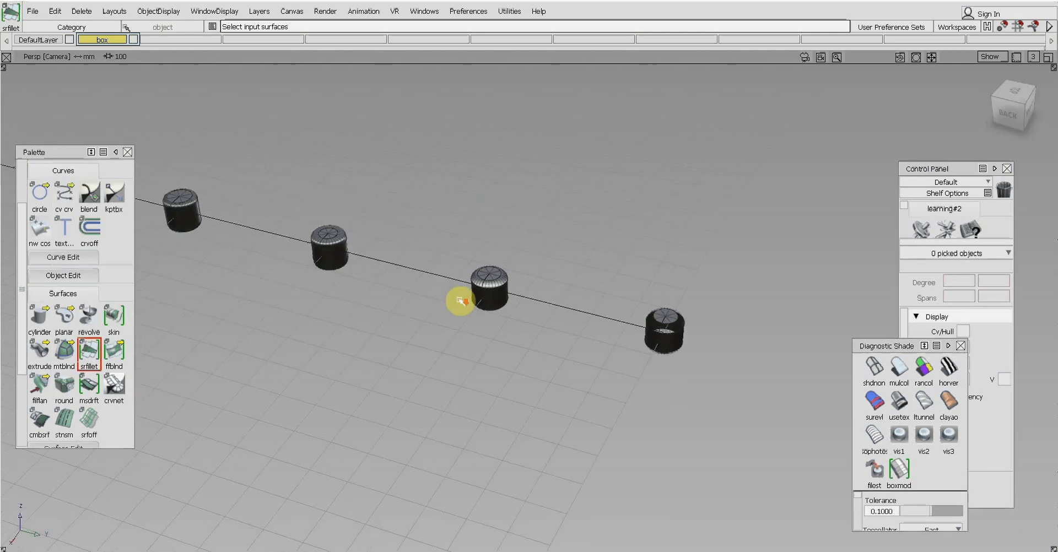
ctrl+shift+drag(448, 310, 455, 274)
click(899, 404)
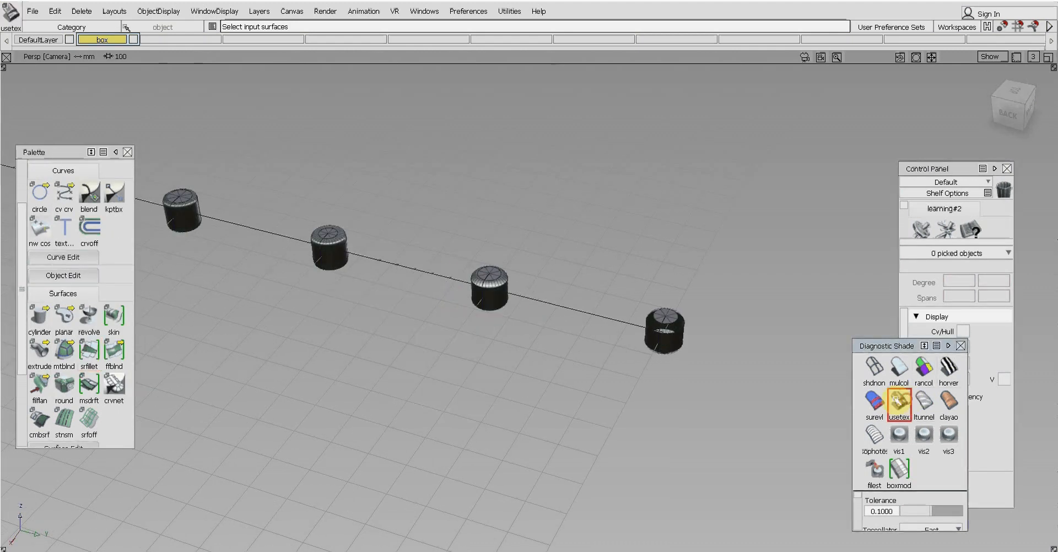
Step: Examine the whole row of filleted cylinders and compare their edge shapes
scroll(498, 398, down, 1)
scroll(514, 384, up, 1)
alt+shift+middle_drag(510, 382, 578, 319)
alt+shift+middle_drag(391, 309, 539, 344)
ctrl+shift+drag(454, 342, 441, 337)
scroll(441, 338, down, 1)
alt+shift+middle_drag(424, 323, 503, 321)
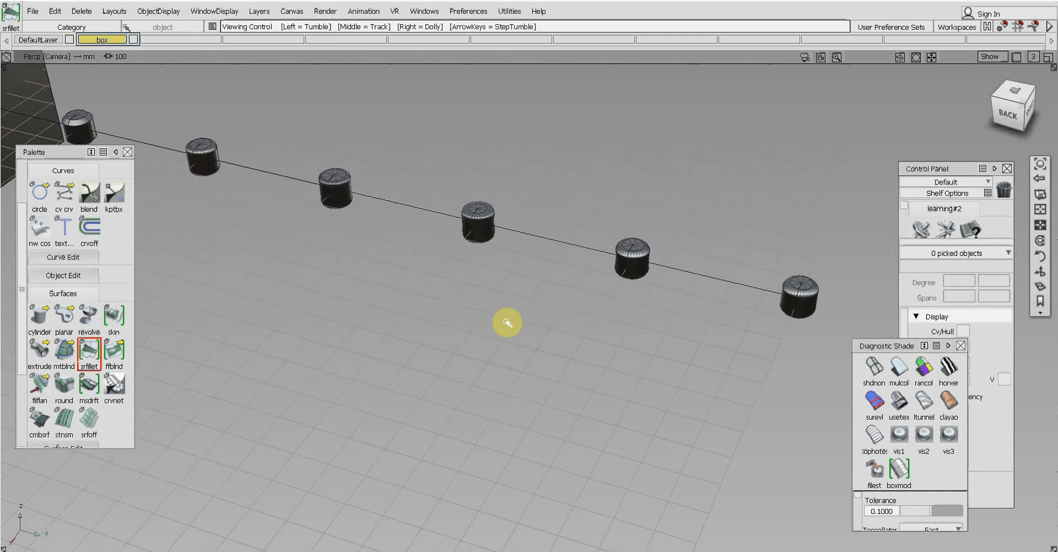
scroll(473, 323, down, 1)
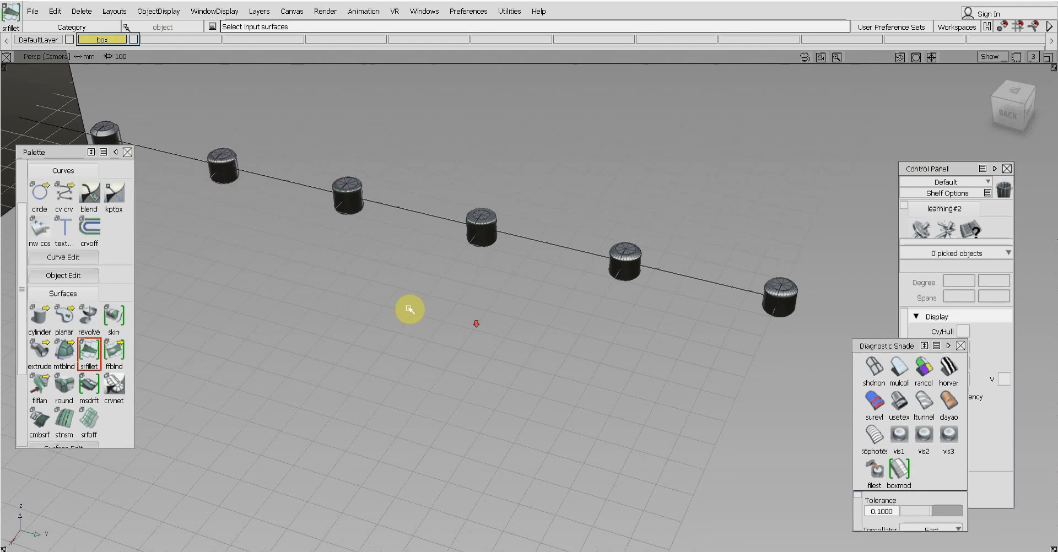
alt+shift+middle_drag(409, 282, 471, 270)
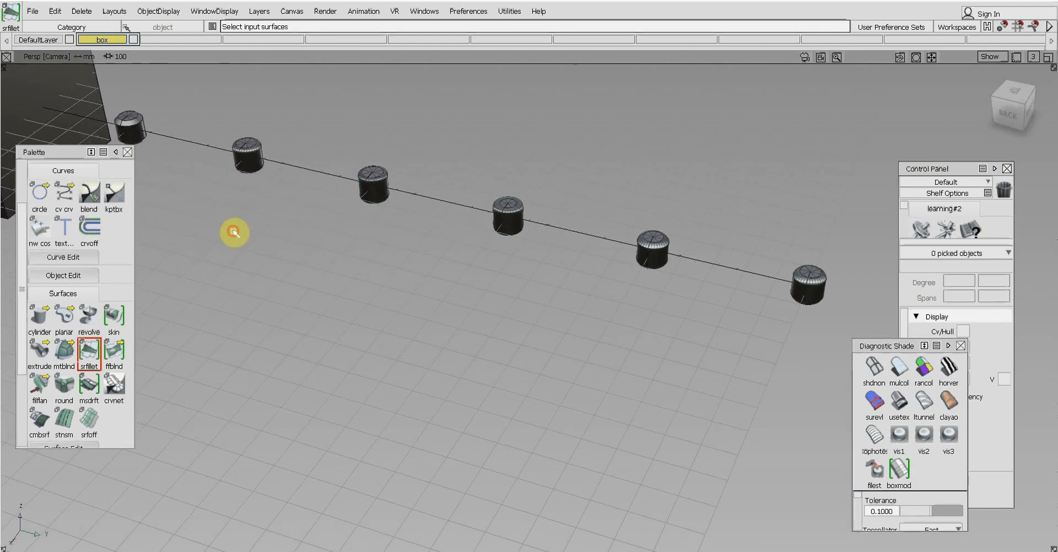
ctrl+shift+drag(233, 232, 232, 199)
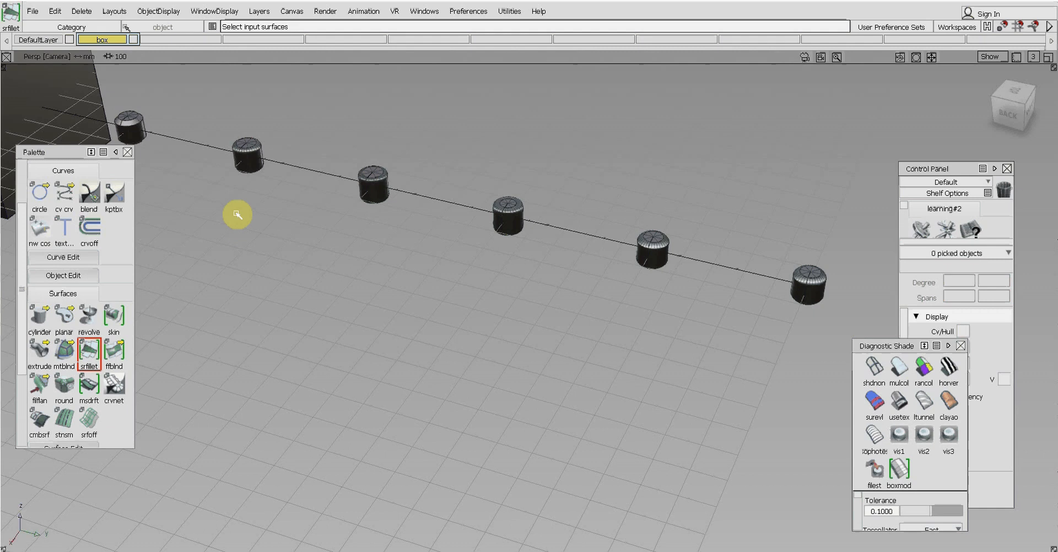